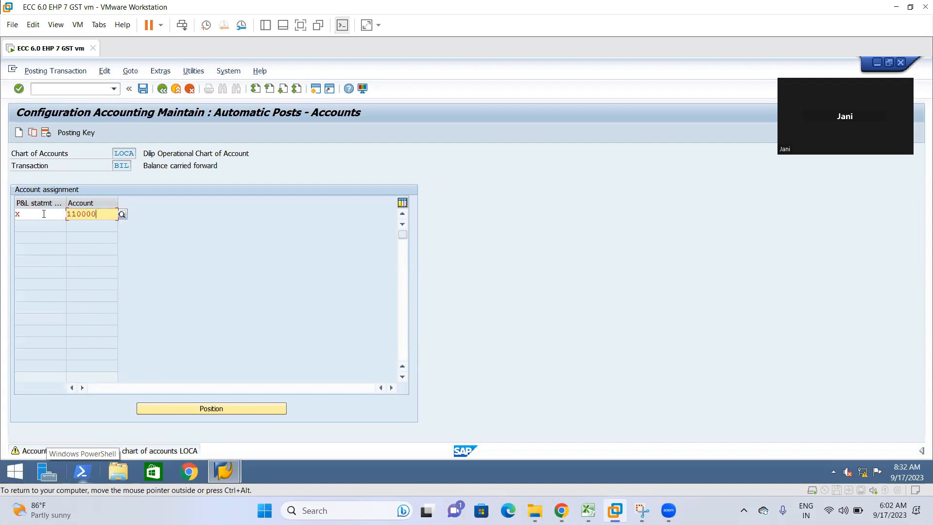
Step: Confirm account 110000 for P&L statement type X in chart of accounts LOCA and save the assignment
{"action": "left_click_drag", "start_coordinate": [100, 212], "coordinate": [59, 214]}
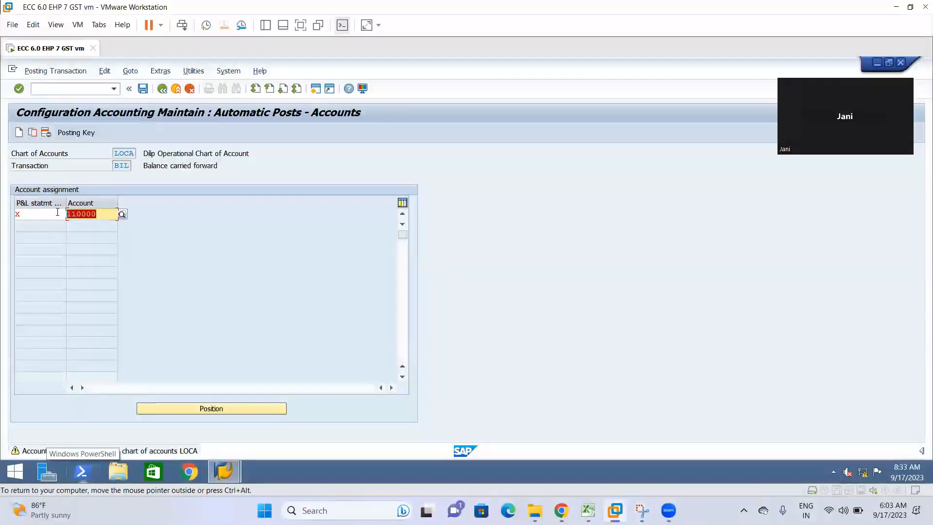
{"action": "left_click", "coordinate": [104, 213]}
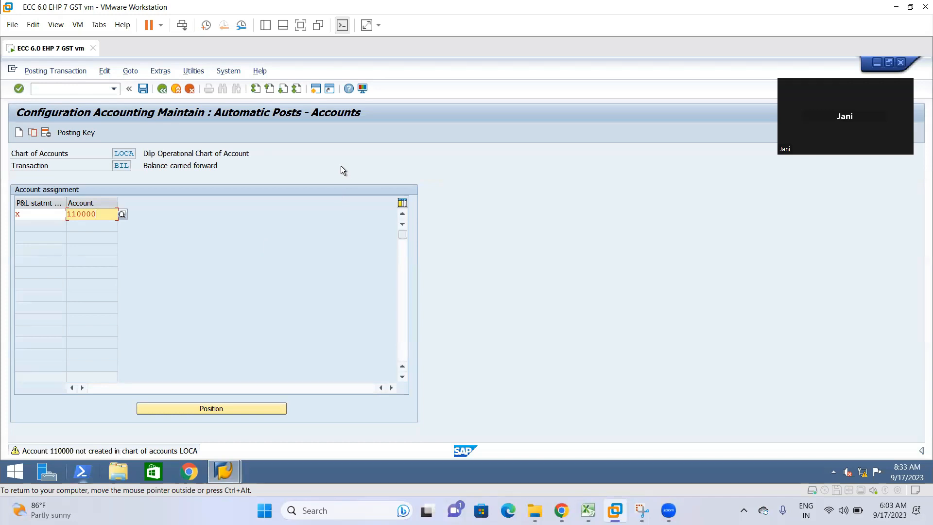
{"action": "key", "text": "Return"}
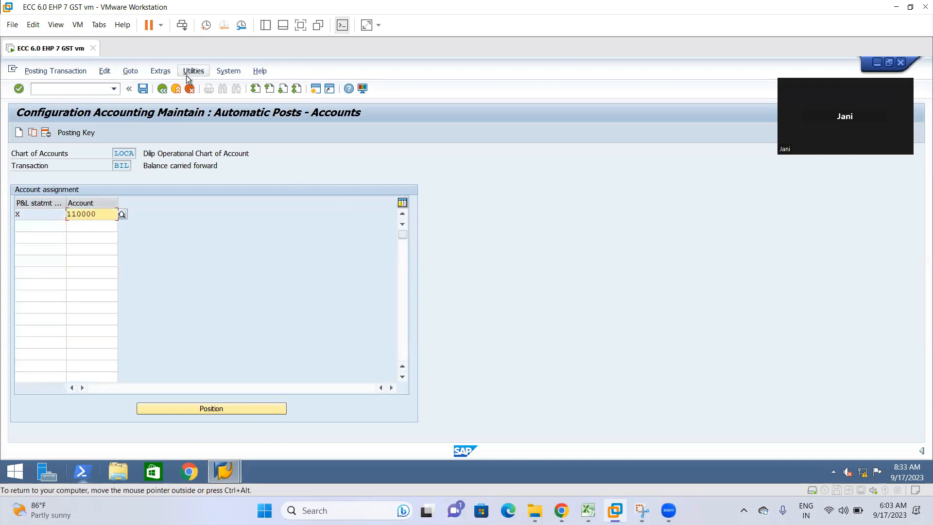
{"action": "left_click", "coordinate": [143, 89]}
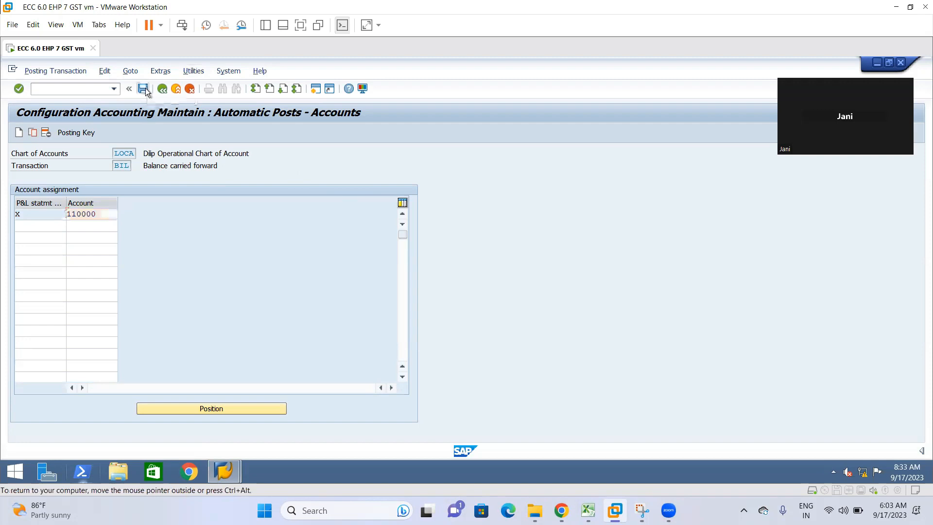
{"action": "left_click", "coordinate": [225, 255]}
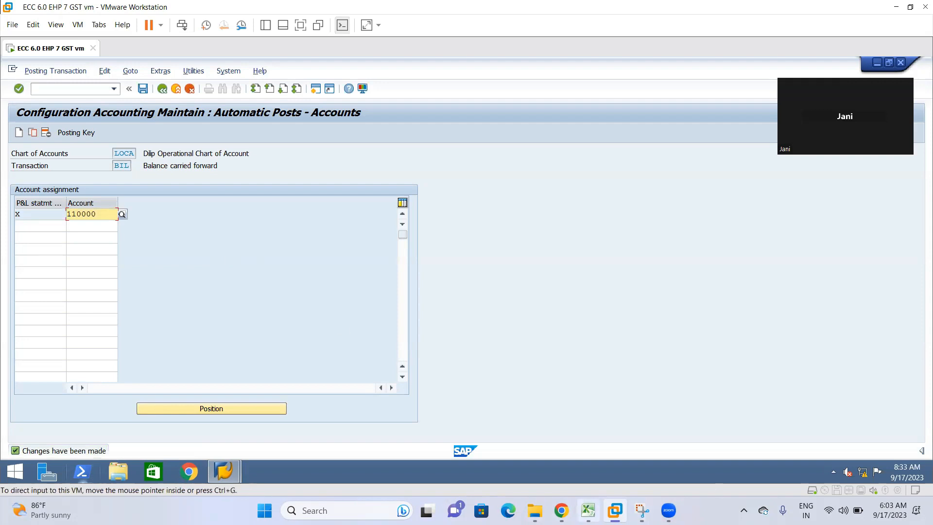
Step: Switch to the Excel class notes, look over the Chart of Accounts section, and return to SAP
{"action": "left_click", "coordinate": [588, 510]}
{"action": "scroll", "coordinate": [266, 247], "scroll_direction": "up", "scroll_amount": 8}
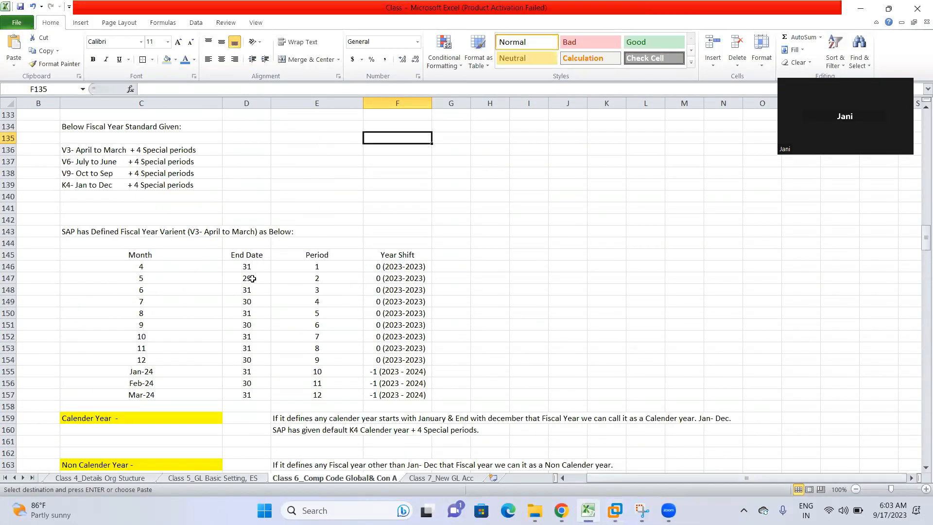
{"action": "scroll", "coordinate": [208, 280], "scroll_direction": "up", "scroll_amount": 3}
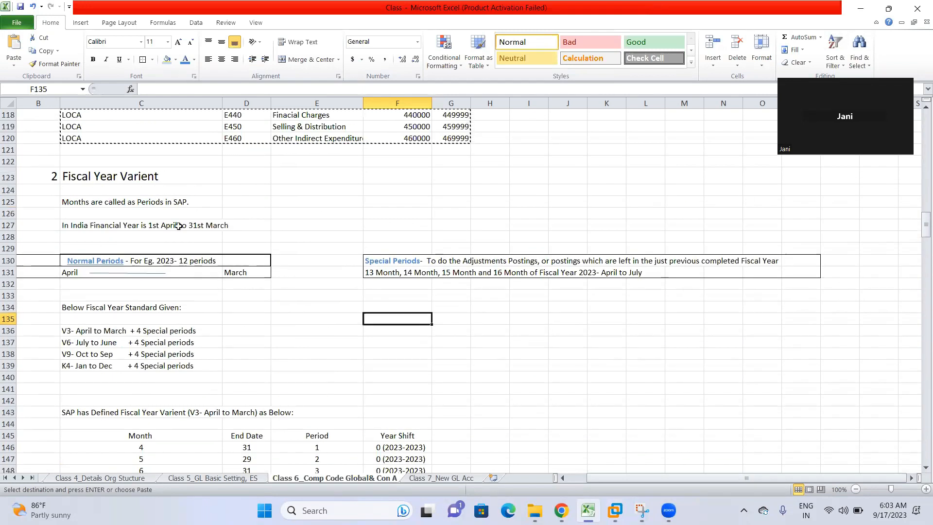
{"action": "scroll", "coordinate": [180, 232], "scroll_direction": "up", "scroll_amount": 8}
{"action": "scroll", "coordinate": [180, 232], "scroll_direction": "up", "scroll_amount": 16}
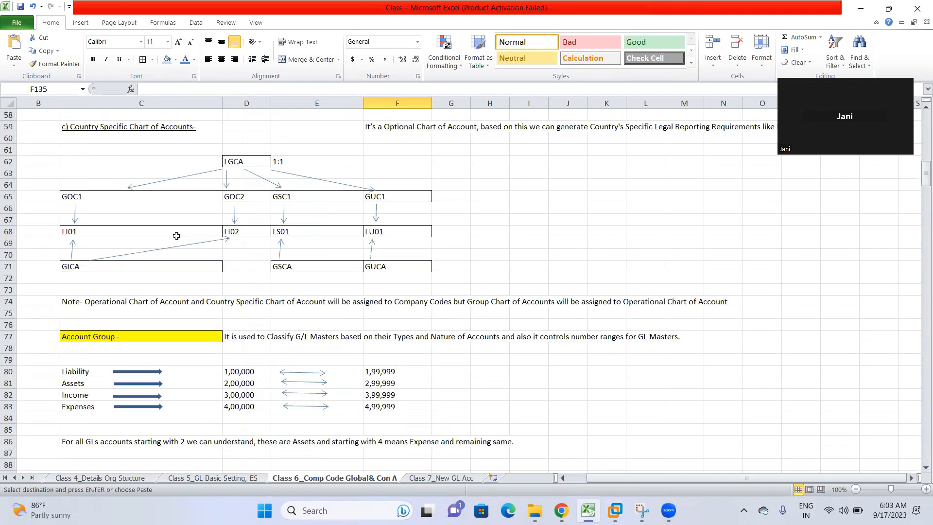
{"action": "scroll", "coordinate": [174, 253], "scroll_direction": "up", "scroll_amount": 12}
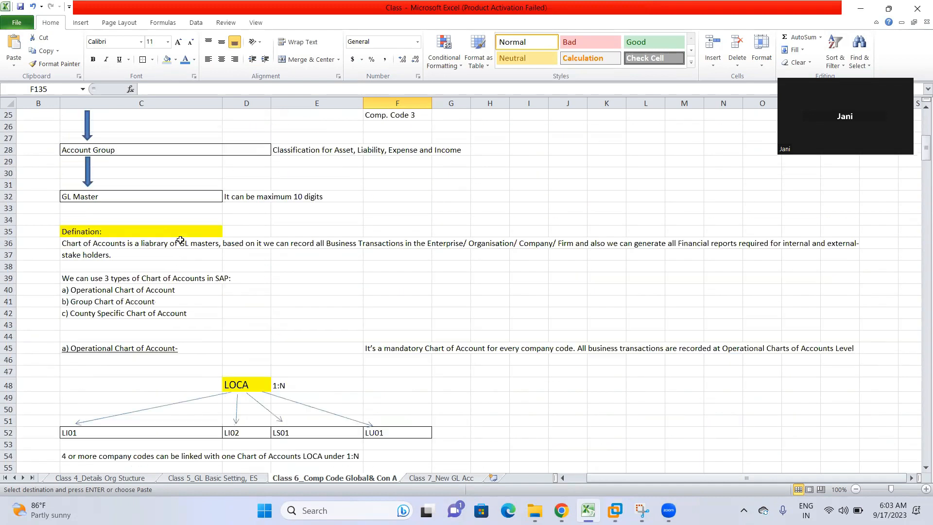
{"action": "scroll", "coordinate": [192, 249], "scroll_direction": "down", "scroll_amount": 2}
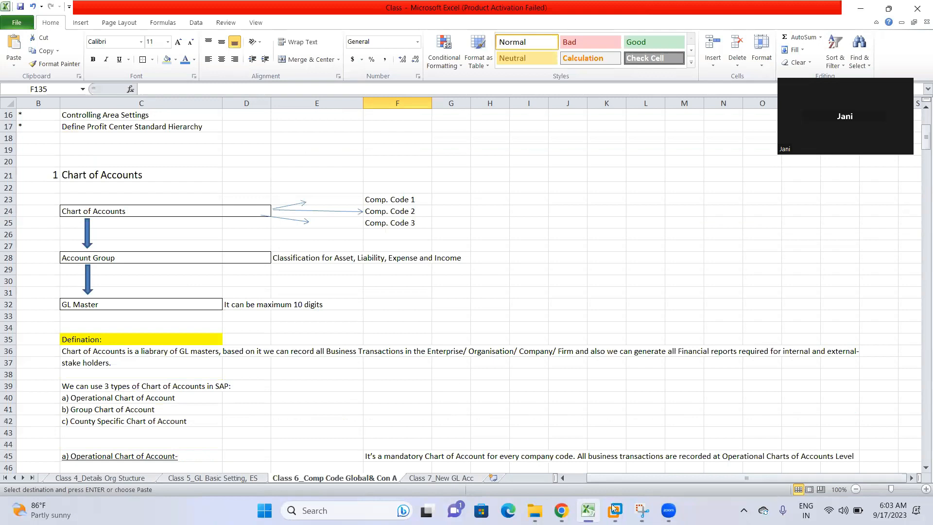
{"action": "key", "text": "alt+Tab"}
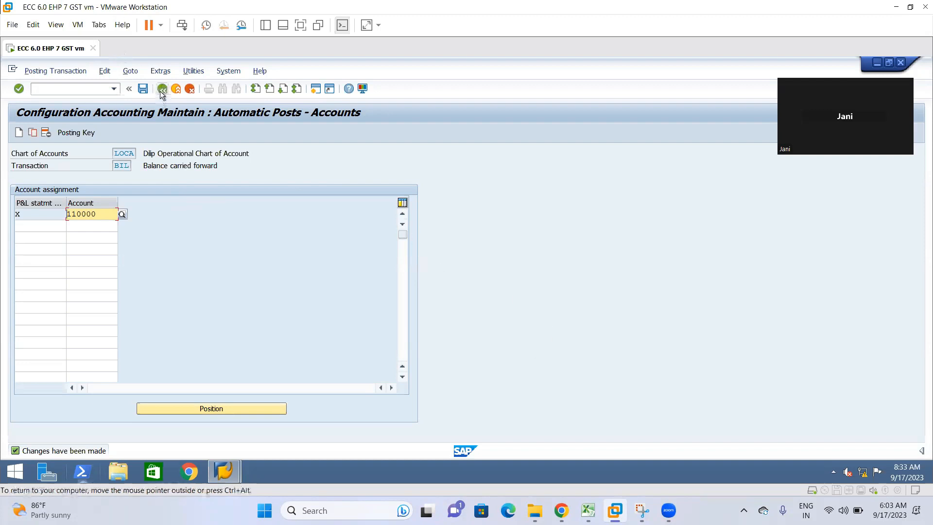
Step: Look up the possible entries for the first row's P&L statement type and dismiss the information dialog
{"action": "left_click", "coordinate": [29, 215]}
{"action": "left_click", "coordinate": [70, 213]}
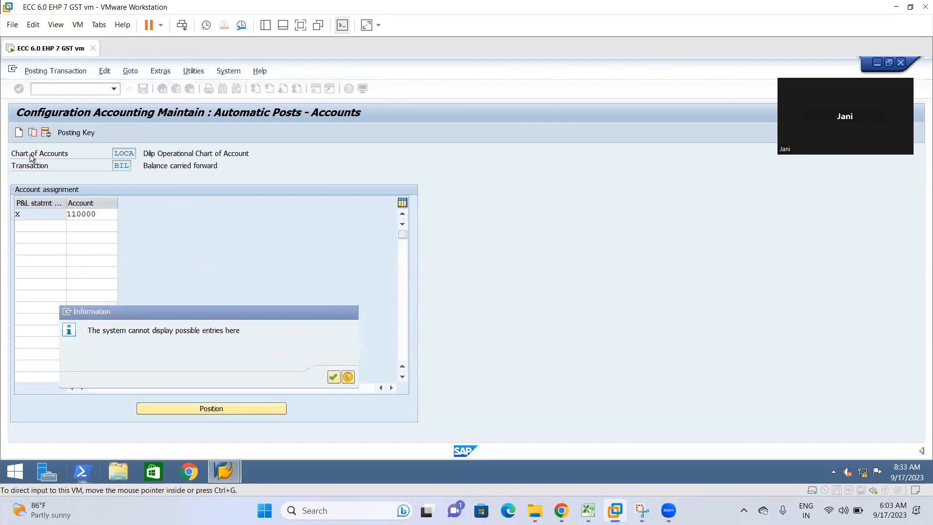
{"action": "key", "text": "Return"}
{"action": "left_click", "coordinate": [48, 226]}
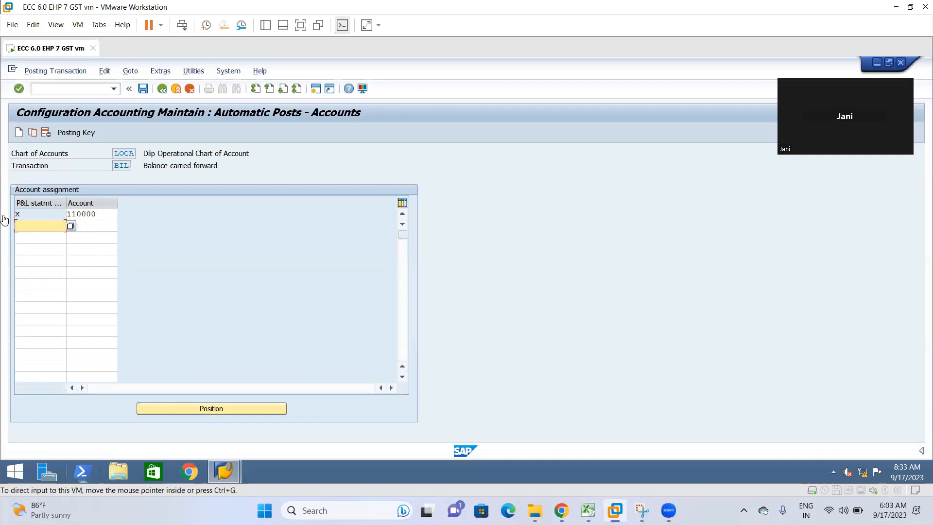
{"action": "left_click_drag", "start_coordinate": [105, 214], "coordinate": [50, 219]}
{"action": "left_click", "coordinate": [46, 225]}
{"action": "left_click", "coordinate": [30, 228]}
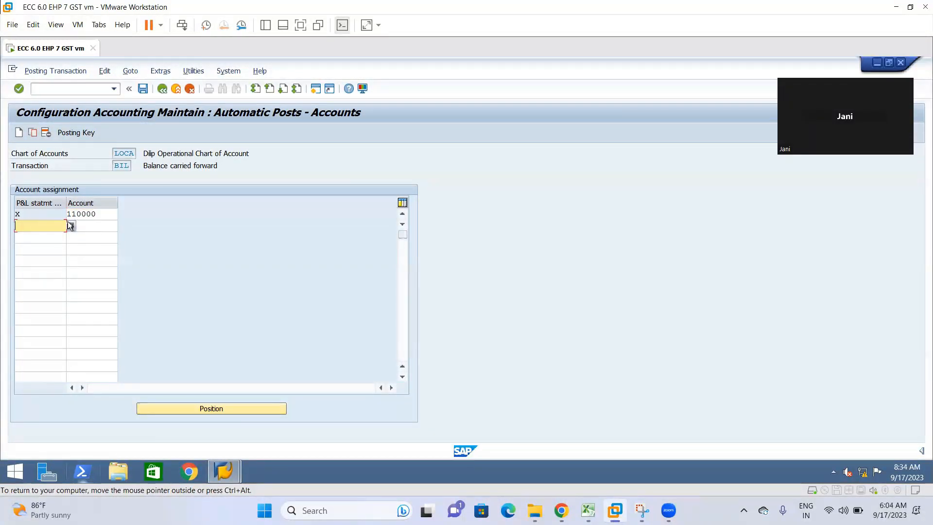
Step: Fill a second assignment row with P&L statement type X and account 110000
{"action": "left_click", "coordinate": [99, 214]}
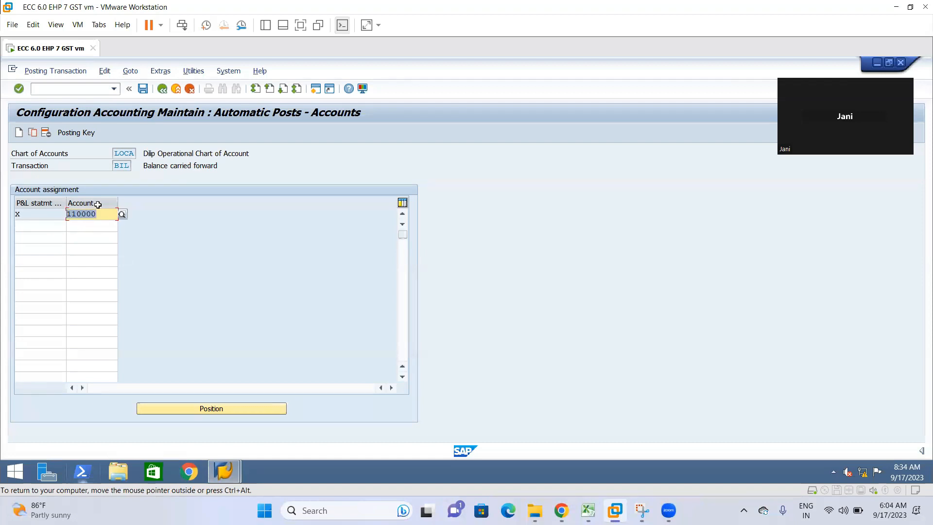
{"action": "left_click", "coordinate": [86, 227]}
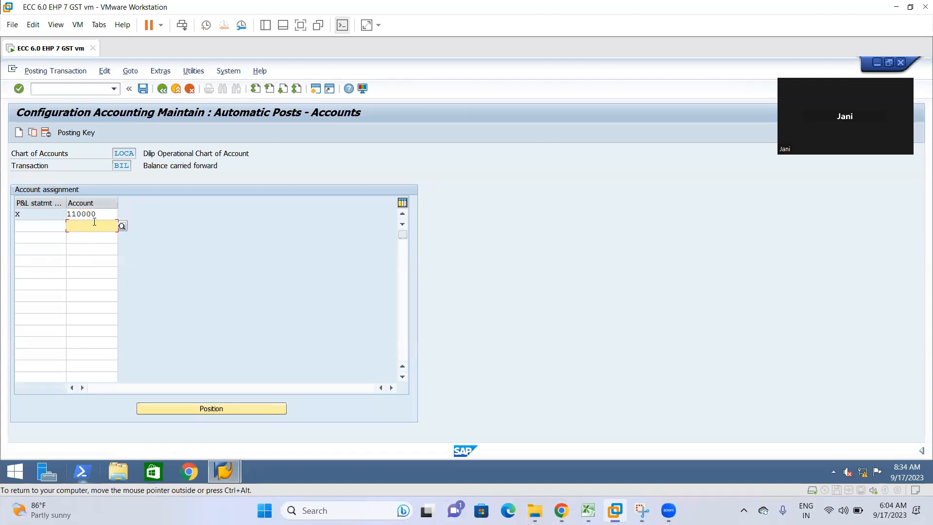
{"action": "type", "text": "1"}
{"action": "left_click", "coordinate": [90, 235]}
{"action": "left_click", "coordinate": [36, 226]}
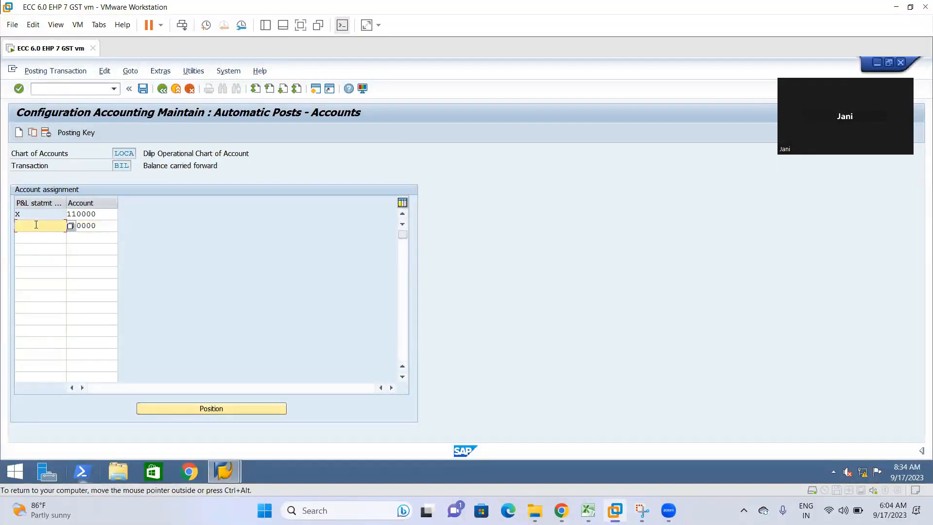
{"action": "type", "text": "x"}
{"action": "left_click", "coordinate": [51, 234]}
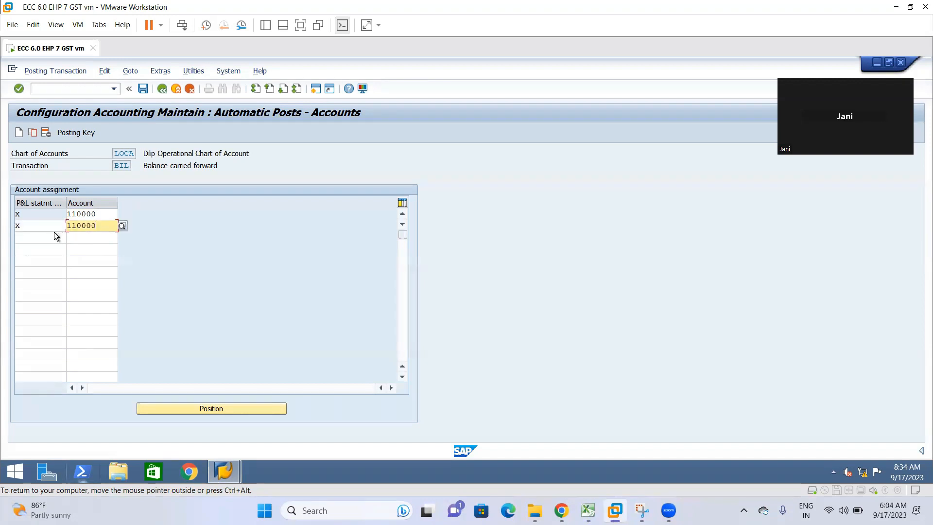
Step: Clear the P&L statement type and the account from the second assignment row
{"action": "key", "text": "BackSpace"}
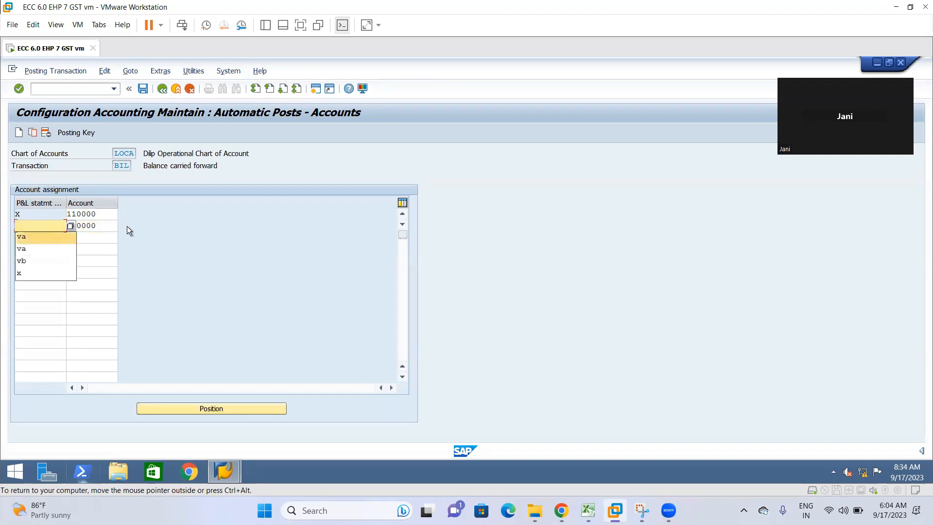
{"action": "left_click", "coordinate": [112, 224]}
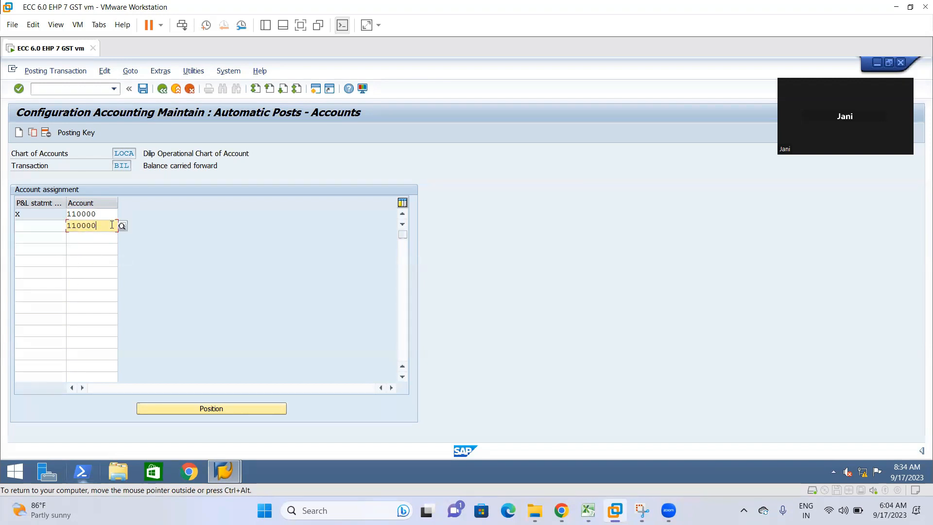
{"action": "key", "text": "BackSpace"}
{"action": "key", "text": "BackSpace"}
{"action": "key", "text": "BackSpace"}
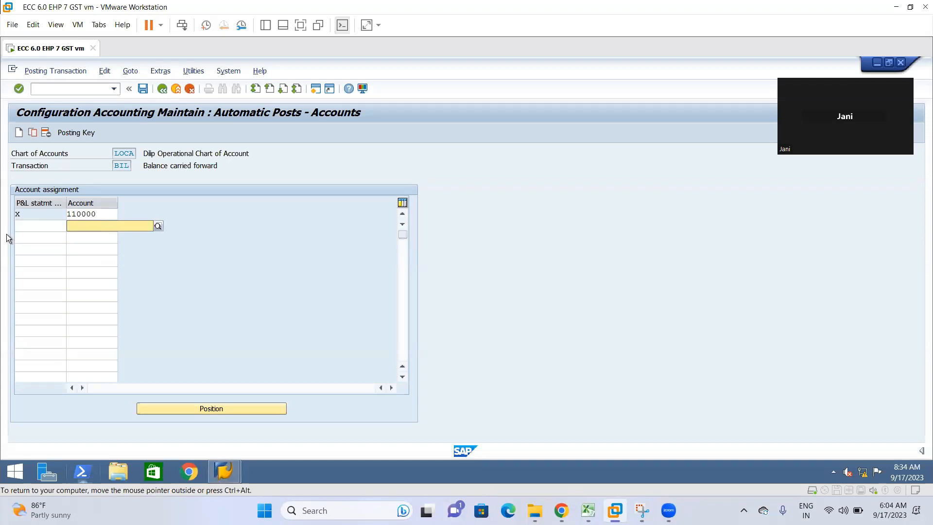
Step: Leave the retained earnings account assignment and return to the IMG structure
{"action": "left_click", "coordinate": [84, 216]}
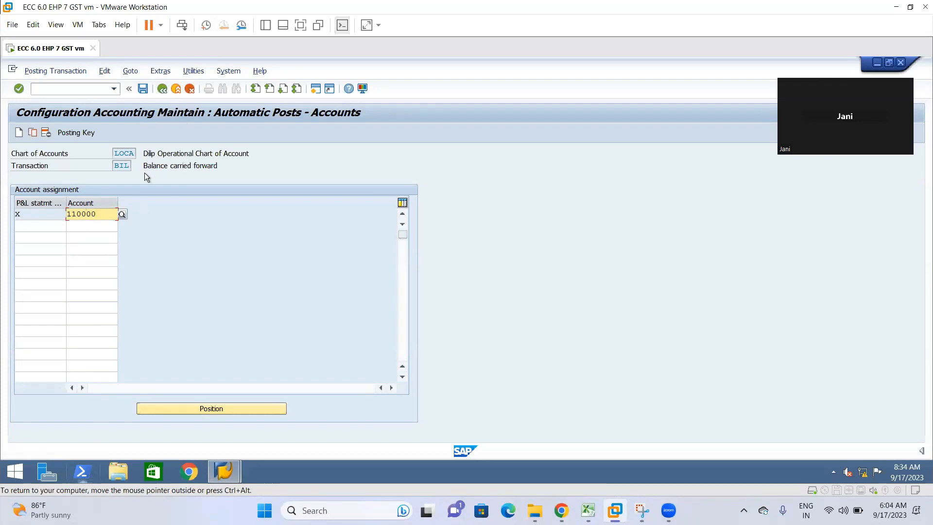
{"action": "left_click", "coordinate": [163, 90]}
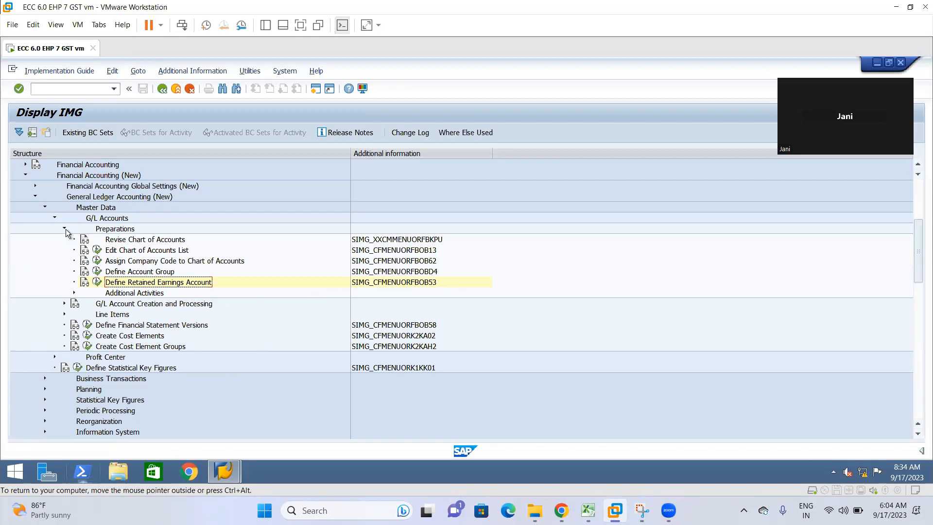
Step: Switch to the Excel class notes and go to the Fiscal Year Varient section below the account group list
{"action": "left_click", "coordinate": [588, 510]}
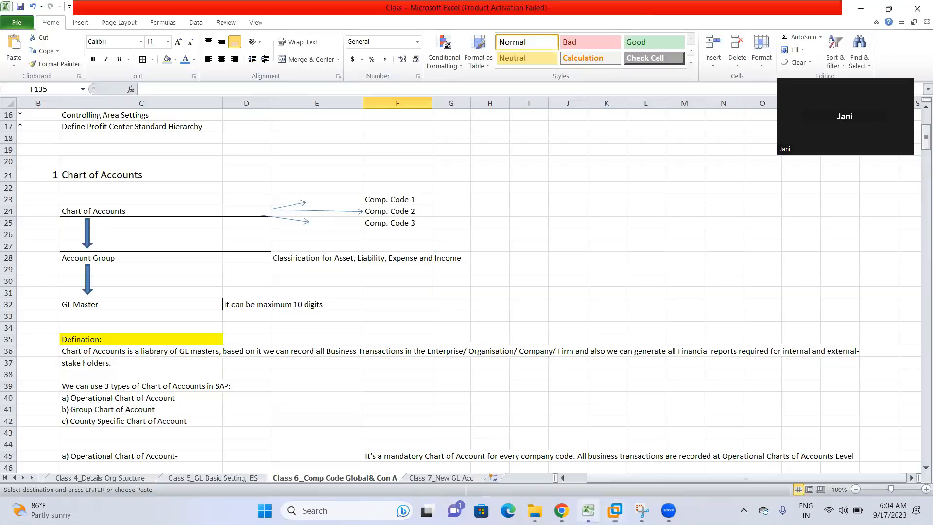
{"action": "scroll", "coordinate": [289, 291], "scroll_direction": "up", "scroll_amount": 1}
{"action": "scroll", "coordinate": [289, 291], "scroll_direction": "down", "scroll_amount": 10}
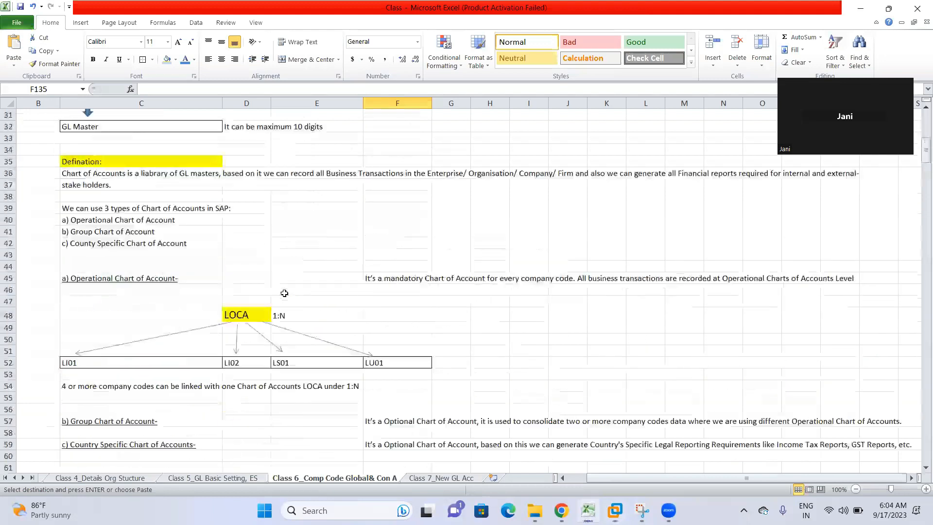
{"action": "scroll", "coordinate": [289, 292], "scroll_direction": "down", "scroll_amount": 20}
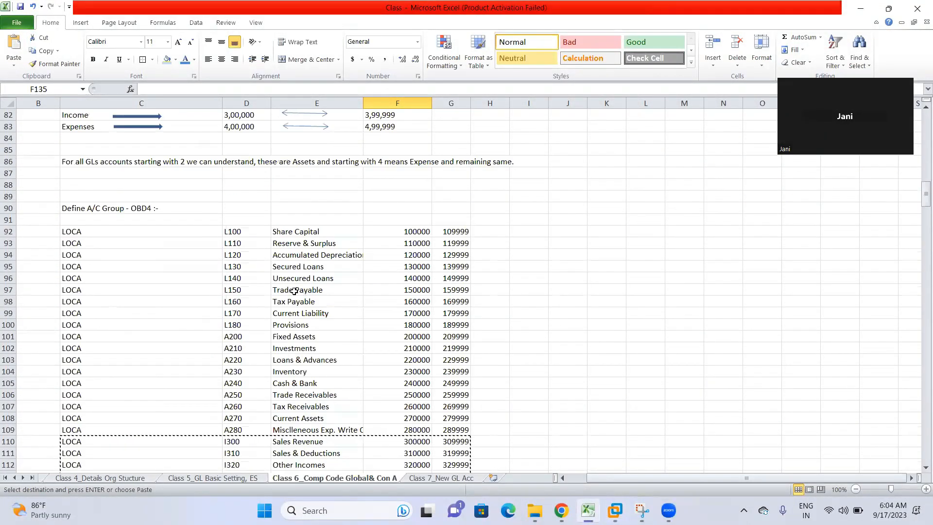
{"action": "left_click", "coordinate": [273, 200]}
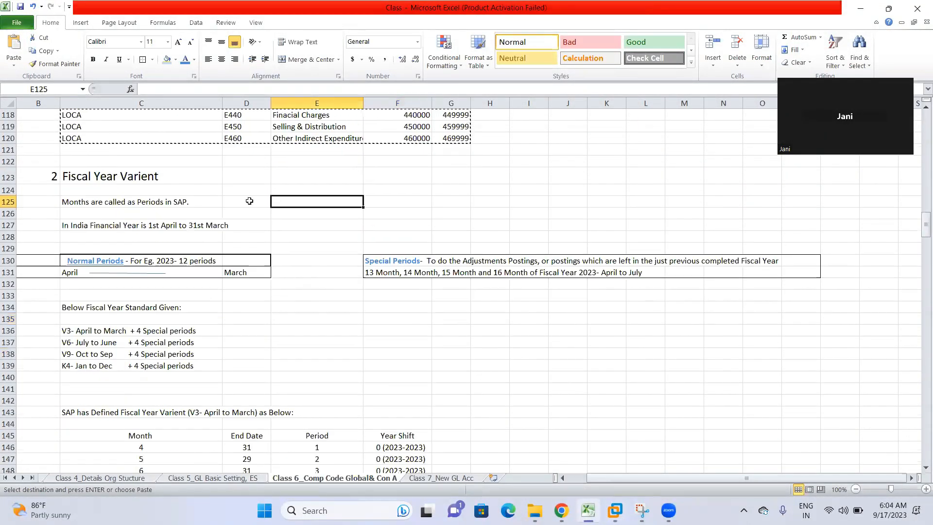
Step: Examine the Fiscal Year Varient notes on normal periods, special periods and the standard variants
{"action": "scroll", "coordinate": [201, 243], "scroll_direction": "down", "scroll_amount": 1}
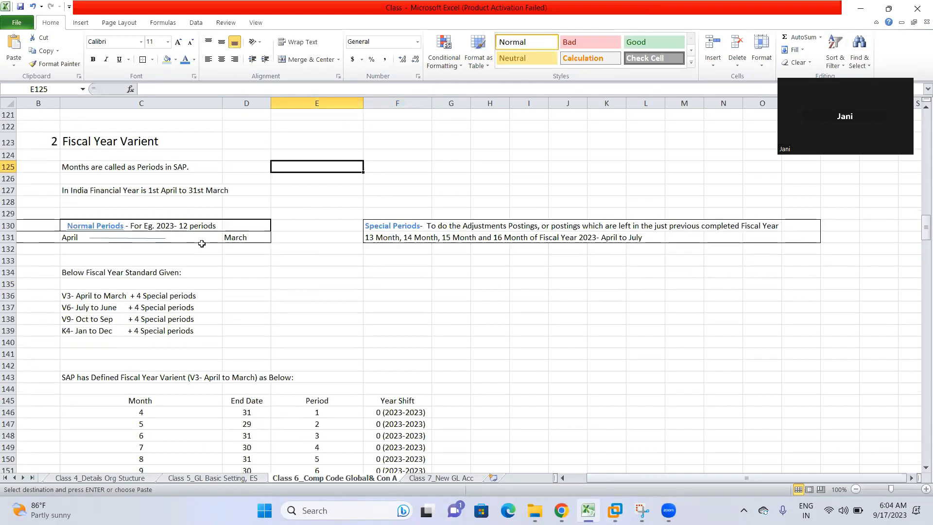
{"action": "scroll", "coordinate": [543, 324], "scroll_direction": "down", "scroll_amount": 3}
{"action": "scroll", "coordinate": [541, 322], "scroll_direction": "up", "scroll_amount": 6}
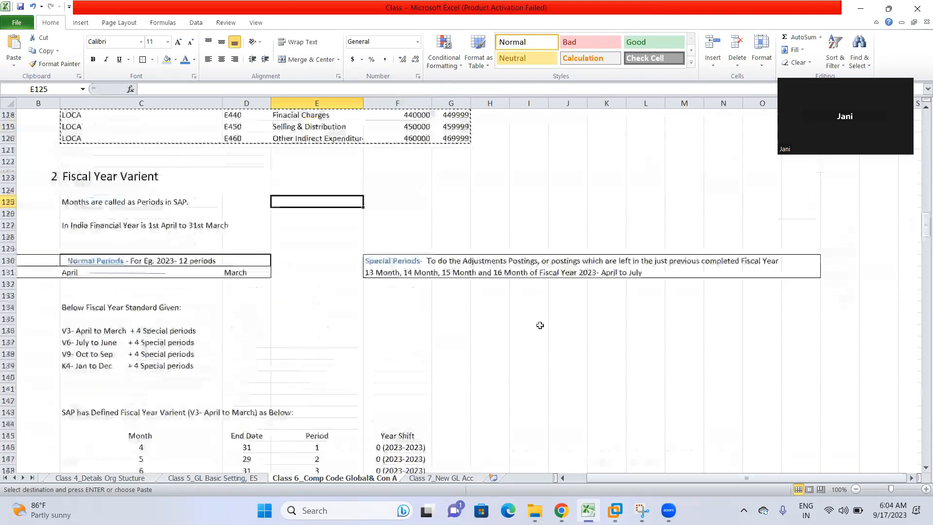
{"action": "left_click", "coordinate": [335, 245]}
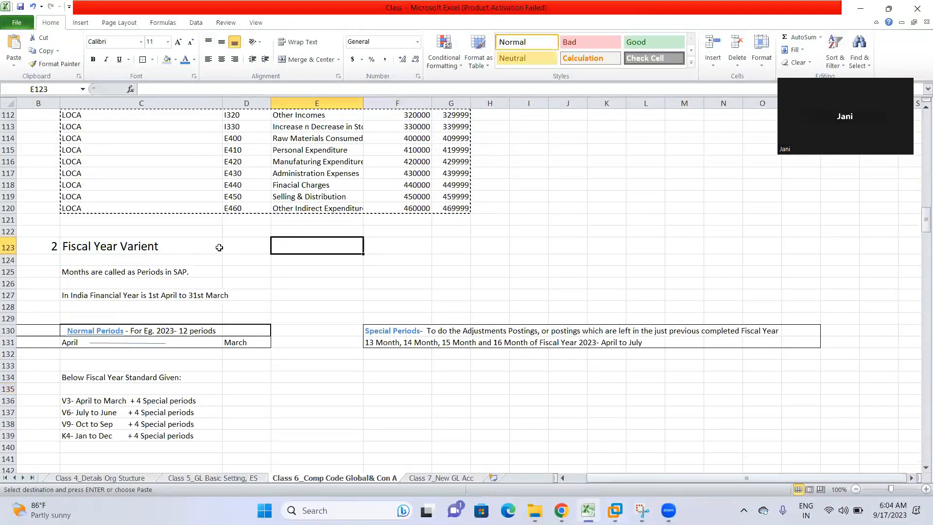
{"action": "scroll", "coordinate": [252, 321], "scroll_direction": "down", "scroll_amount": 2}
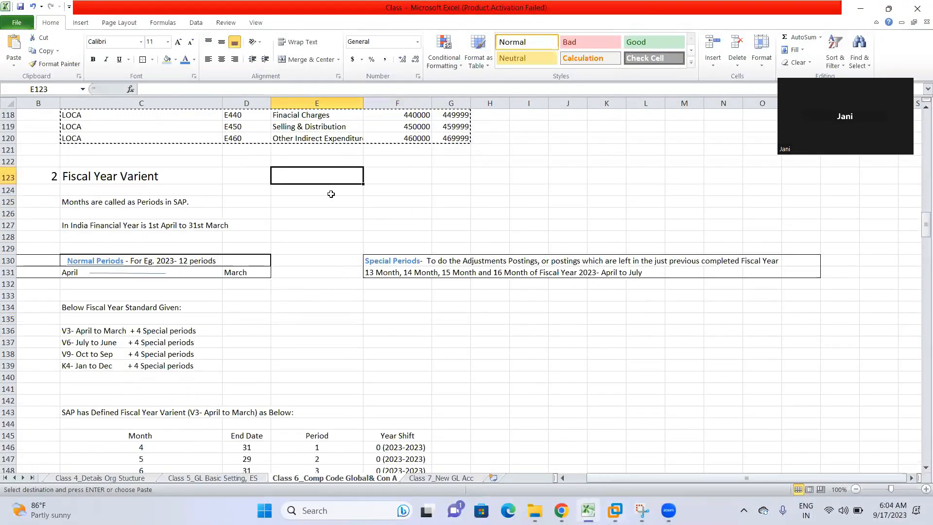
{"action": "left_click", "coordinate": [435, 200]}
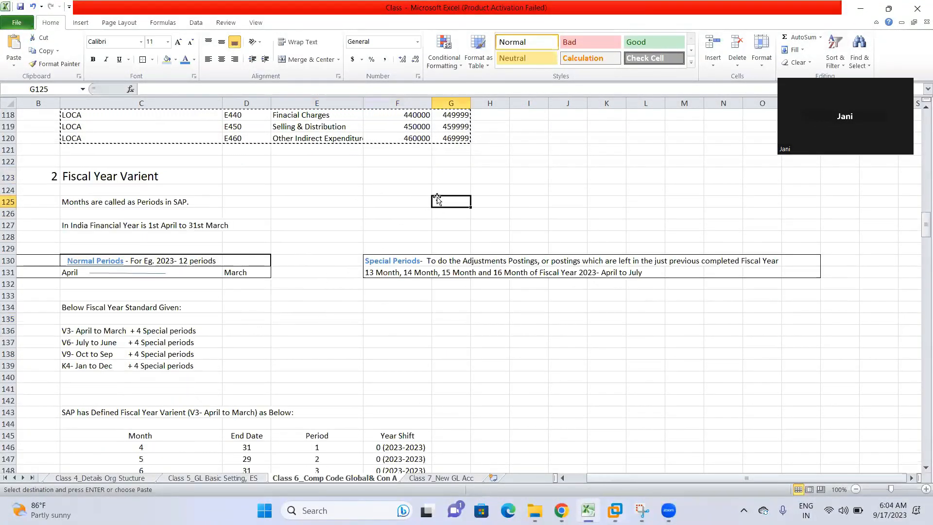
{"action": "left_click", "coordinate": [300, 199]}
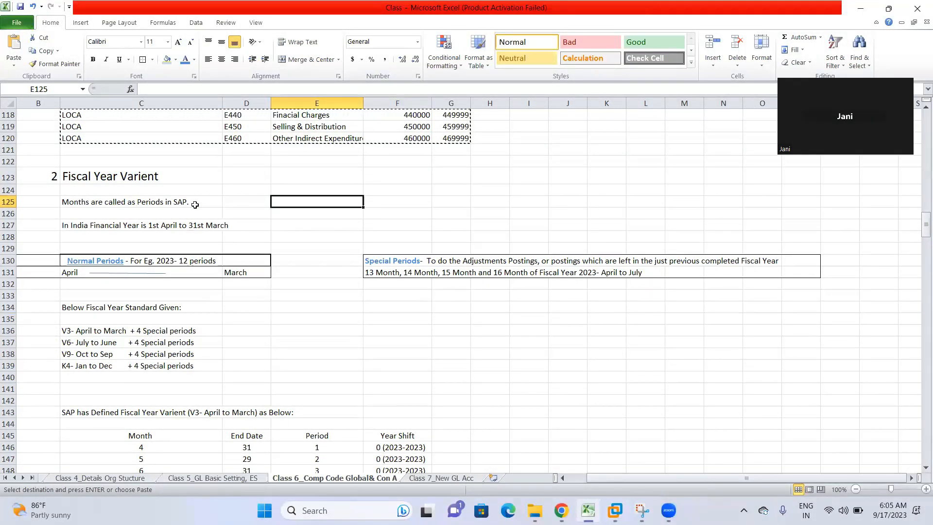
{"action": "scroll", "coordinate": [216, 224], "scroll_direction": "down", "scroll_amount": 1}
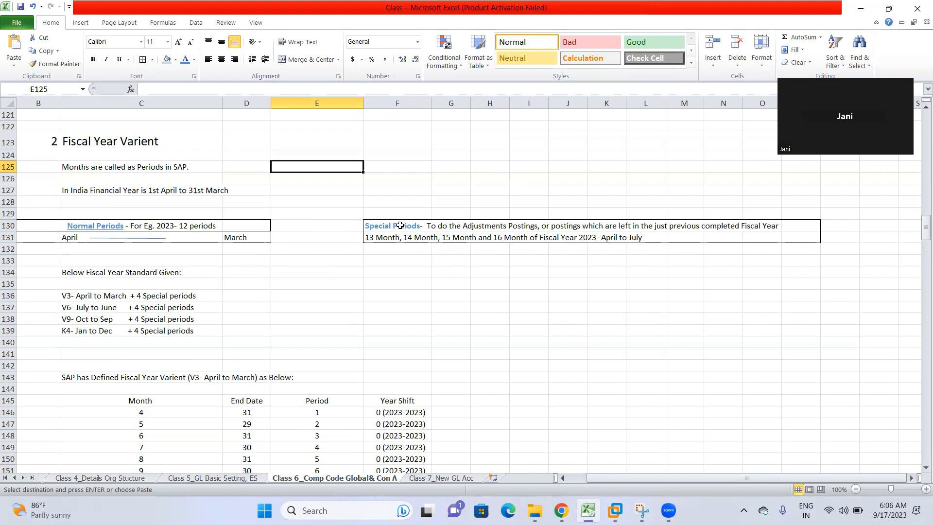
{"action": "scroll", "coordinate": [560, 276], "scroll_direction": "up", "scroll_amount": 1}
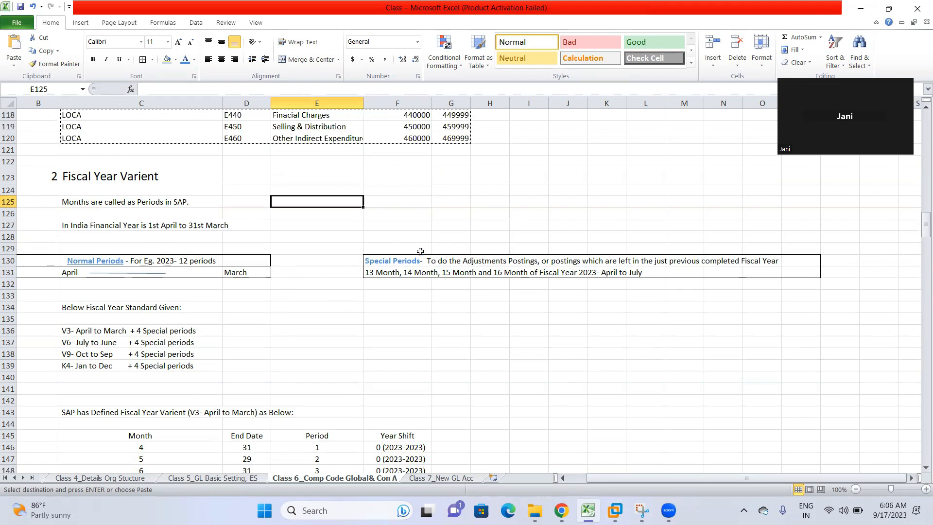
Step: Examine the Special Periods note on adjustment postings and months 13 to 16 beside the Normal Periods box
{"action": "left_click", "coordinate": [379, 246]}
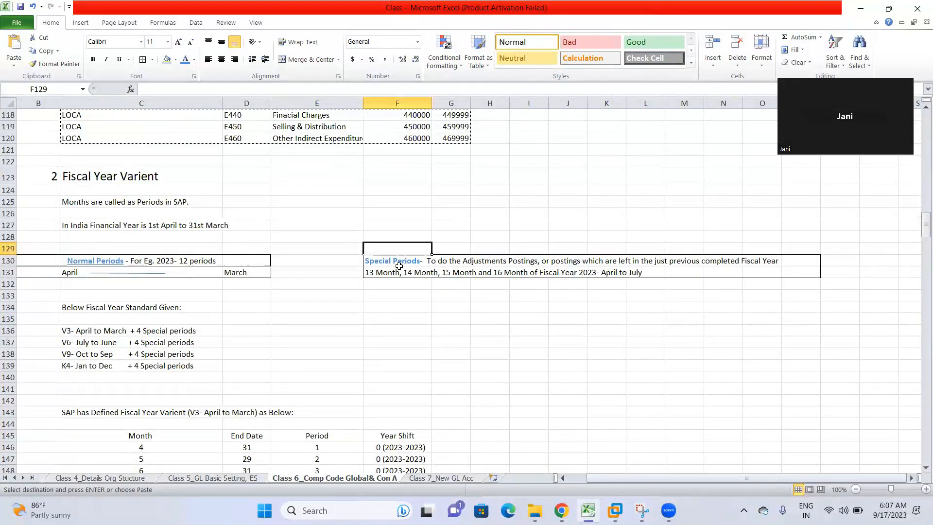
{"action": "left_click", "coordinate": [387, 235]}
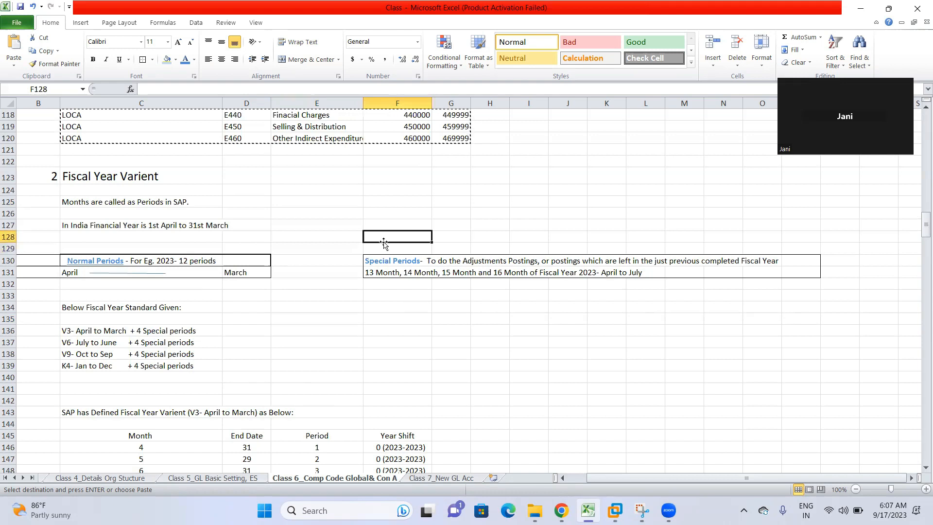
{"action": "left_click", "coordinate": [380, 259]}
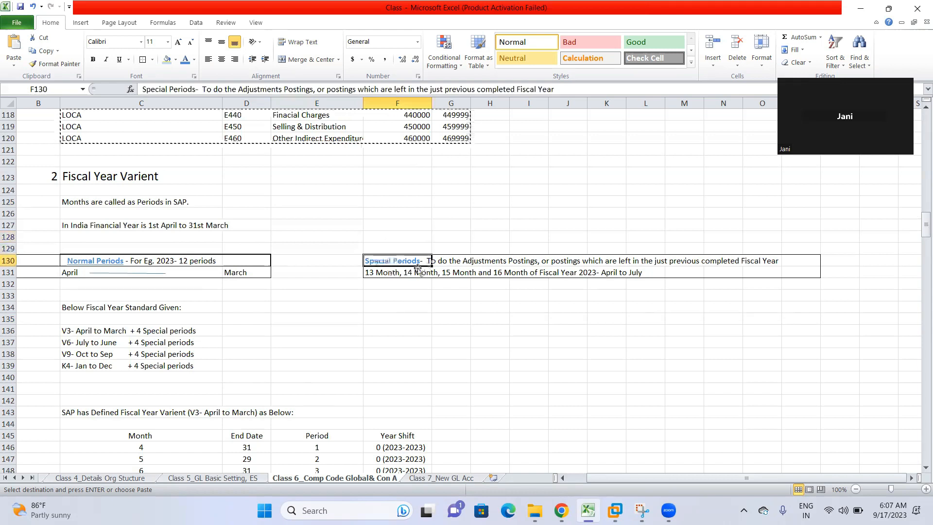
{"action": "left_click", "coordinate": [382, 246]}
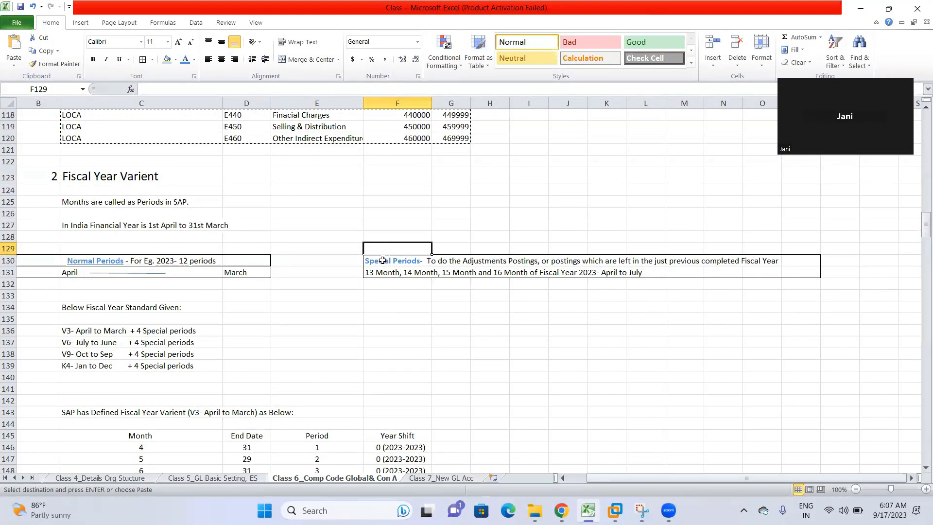
{"action": "left_click", "coordinate": [403, 262]}
{"action": "left_click", "coordinate": [386, 249]}
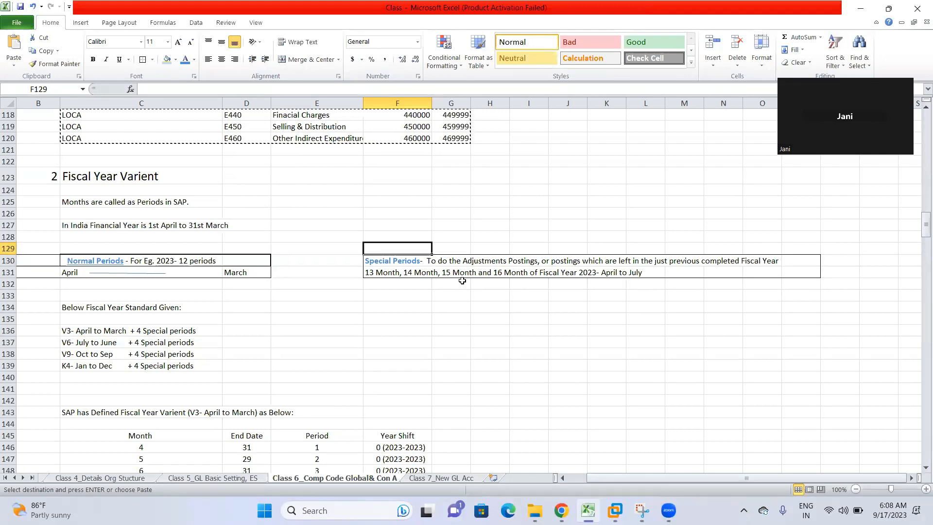
{"action": "scroll", "coordinate": [400, 357], "scroll_direction": "down", "scroll_amount": 2}
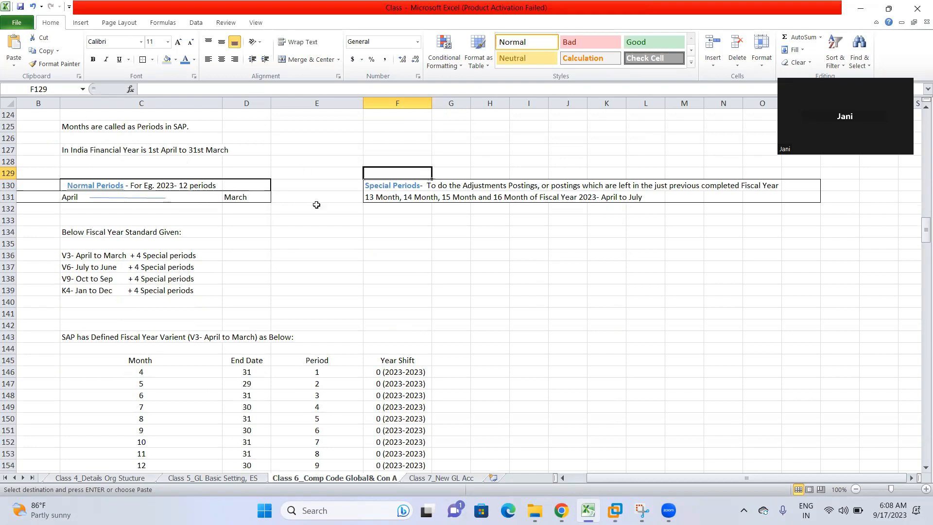
{"action": "left_click", "coordinate": [374, 209]}
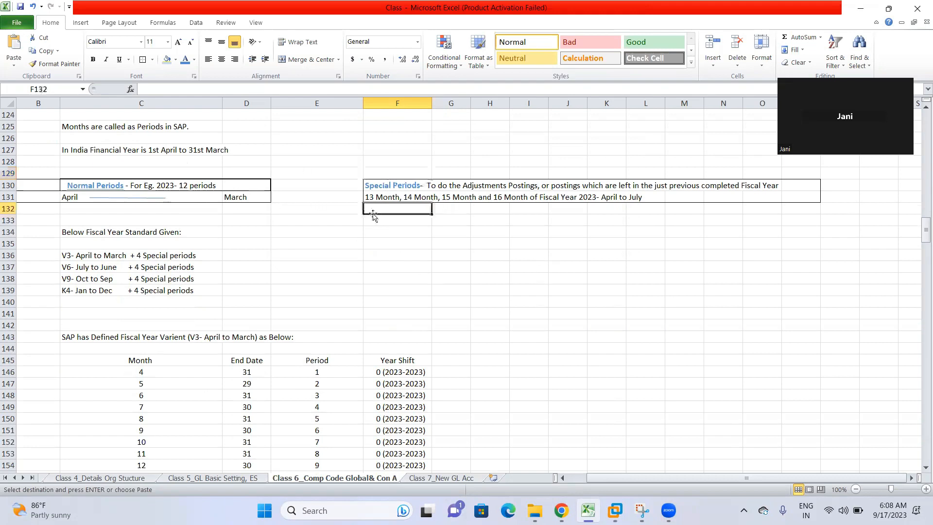
Step: Examine the list of standard fiscal year variants V3, V6, V9 and K4 with their special periods
{"action": "scroll", "coordinate": [144, 253], "scroll_direction": "up", "scroll_amount": 1}
{"action": "left_click", "coordinate": [67, 272]}
{"action": "key", "text": "Up"}
{"action": "key", "text": "Left"}
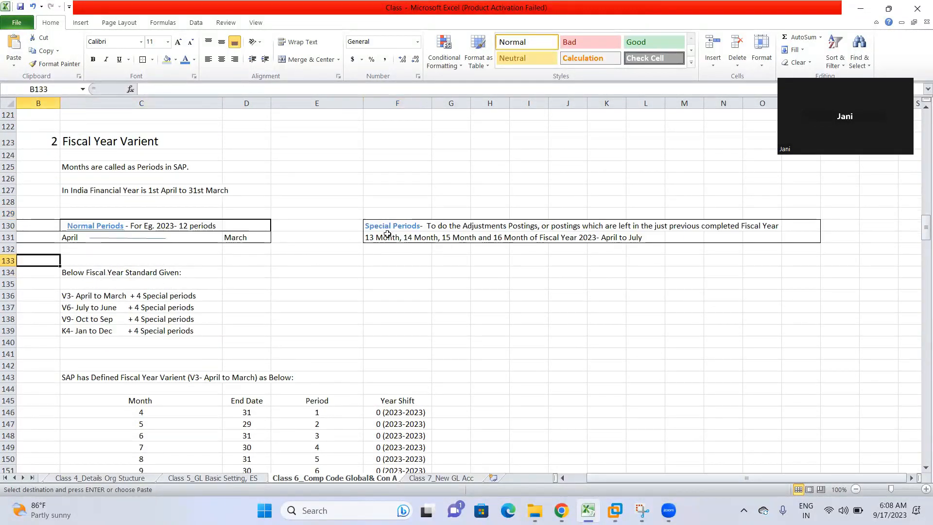
{"action": "left_click", "coordinate": [447, 303]}
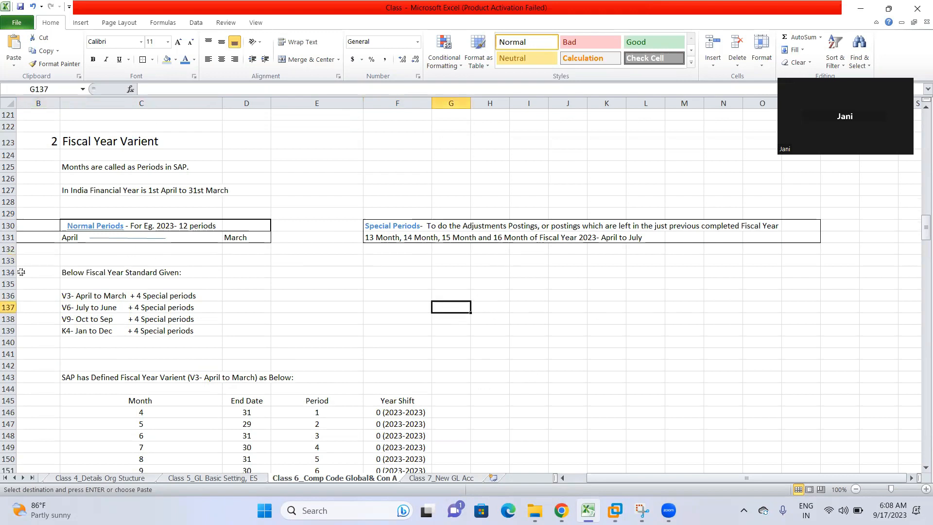
{"action": "left_click_drag", "start_coordinate": [30, 273], "coordinate": [136, 264]}
{"action": "left_click", "coordinate": [396, 330]}
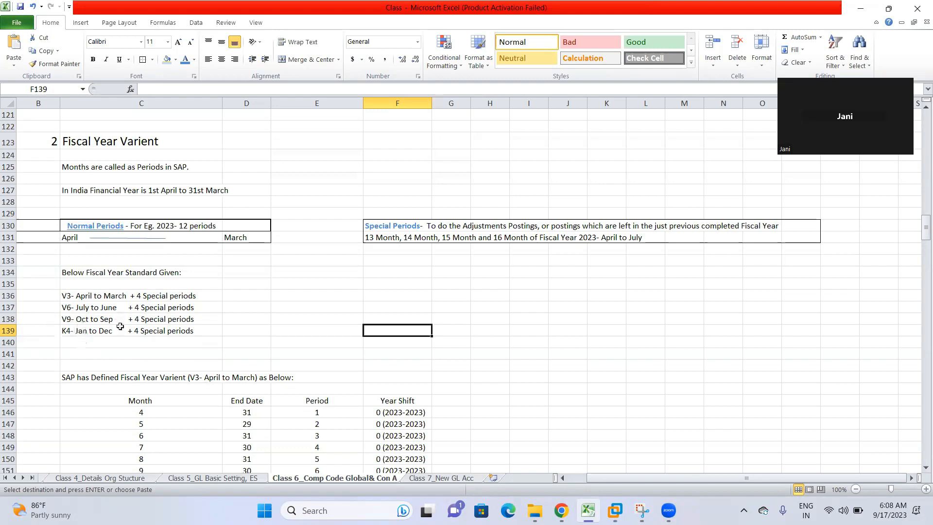
{"action": "left_click", "coordinate": [66, 296]}
{"action": "left_click_drag", "start_coordinate": [66, 296], "coordinate": [122, 330]}
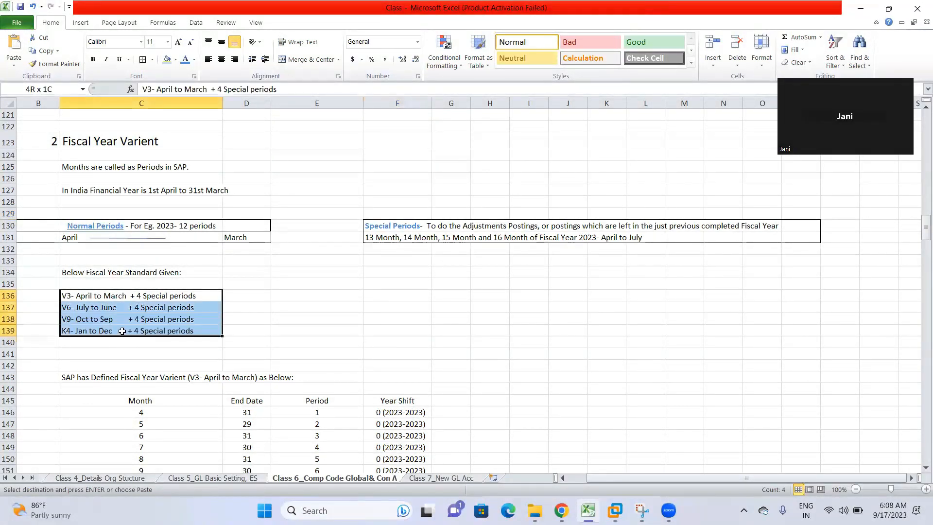
{"action": "left_click", "coordinate": [314, 328]}
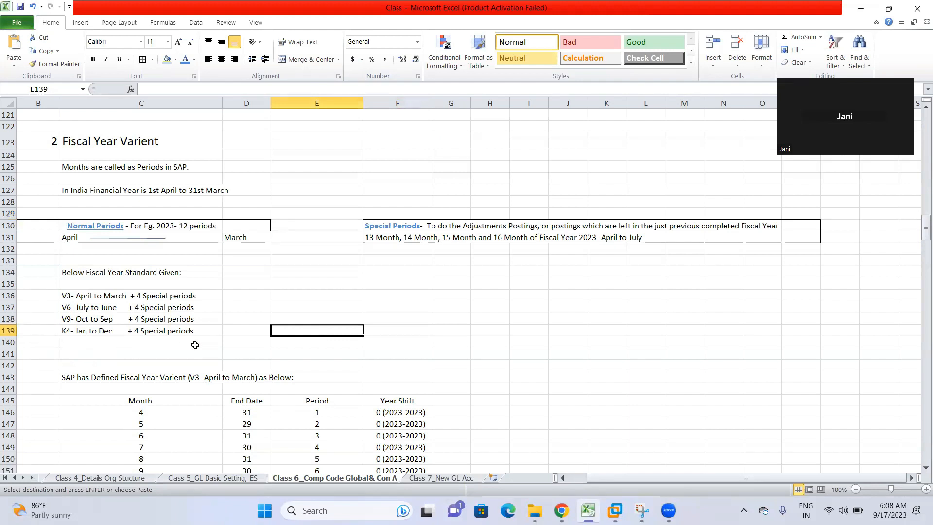
Step: Examine the V3 April-to-March table of months, end dates, periods and year shifts below the standard variants
{"action": "scroll", "coordinate": [279, 335], "scroll_direction": "down", "scroll_amount": 2}
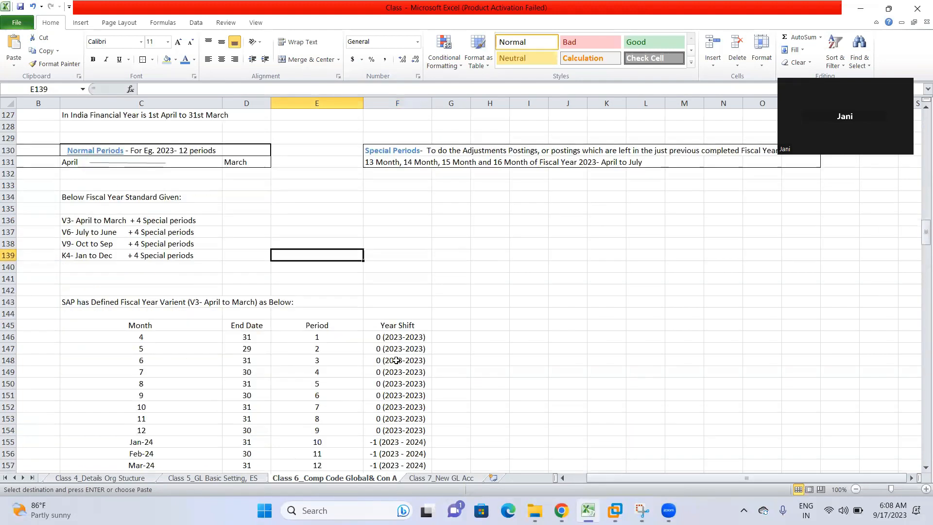
{"action": "scroll", "coordinate": [209, 331], "scroll_direction": "down", "scroll_amount": 3}
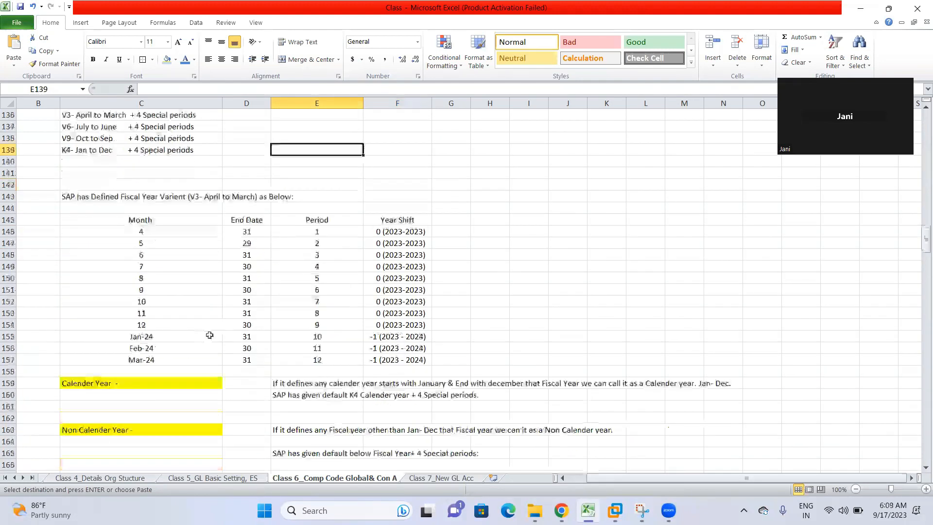
{"action": "scroll", "coordinate": [184, 333], "scroll_direction": "down", "scroll_amount": 1}
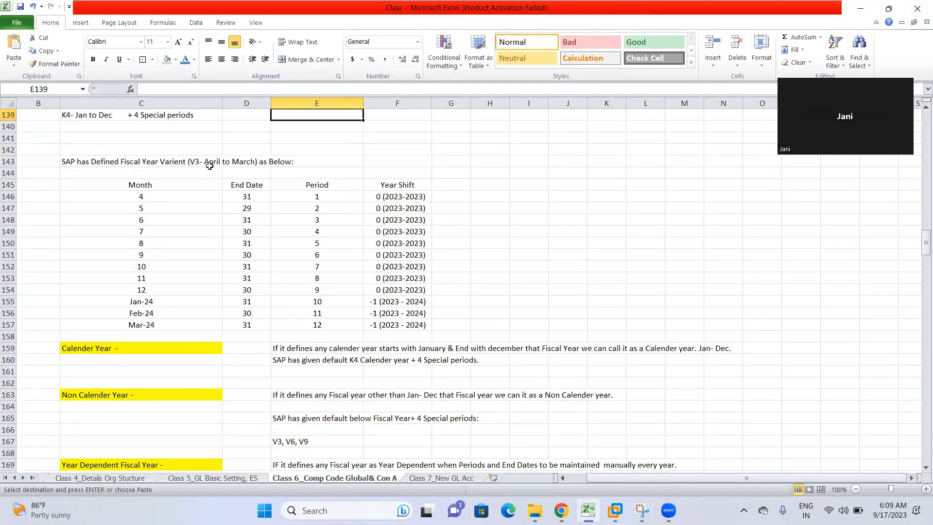
{"action": "scroll", "coordinate": [144, 211], "scroll_direction": "up", "scroll_amount": 1}
{"action": "left_click", "coordinate": [405, 194]}
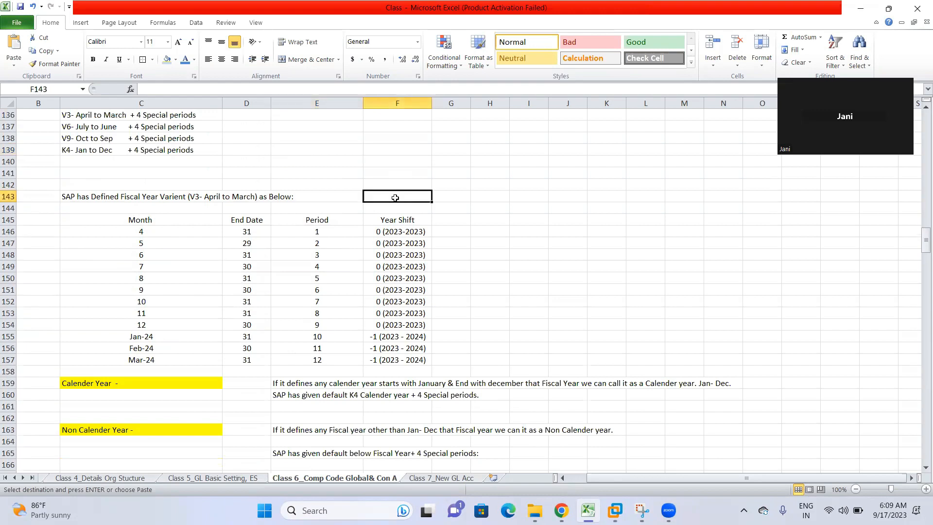
{"action": "scroll", "coordinate": [369, 194], "scroll_direction": "up", "scroll_amount": 1}
{"action": "left_click", "coordinate": [69, 151]}
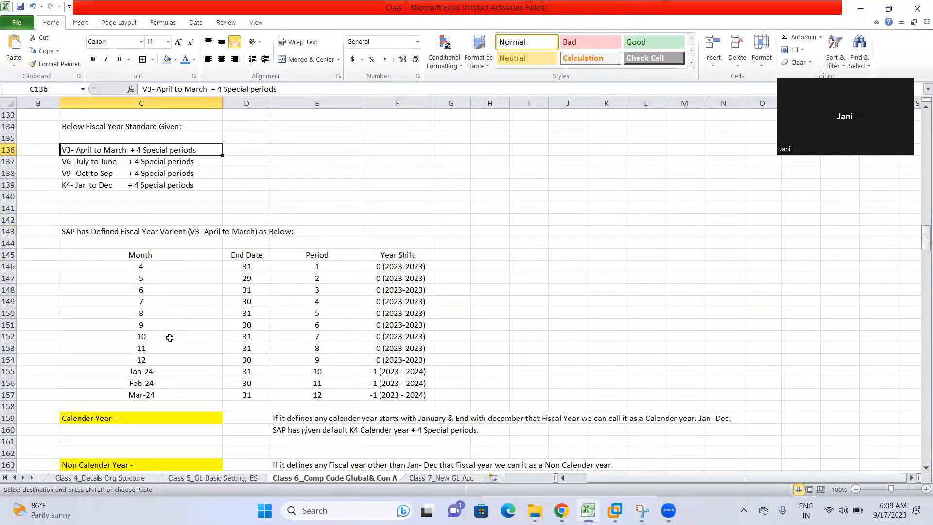
{"action": "left_click_drag", "start_coordinate": [77, 263], "coordinate": [111, 386]}
{"action": "left_click_drag", "start_coordinate": [521, 254], "coordinate": [569, 361]}
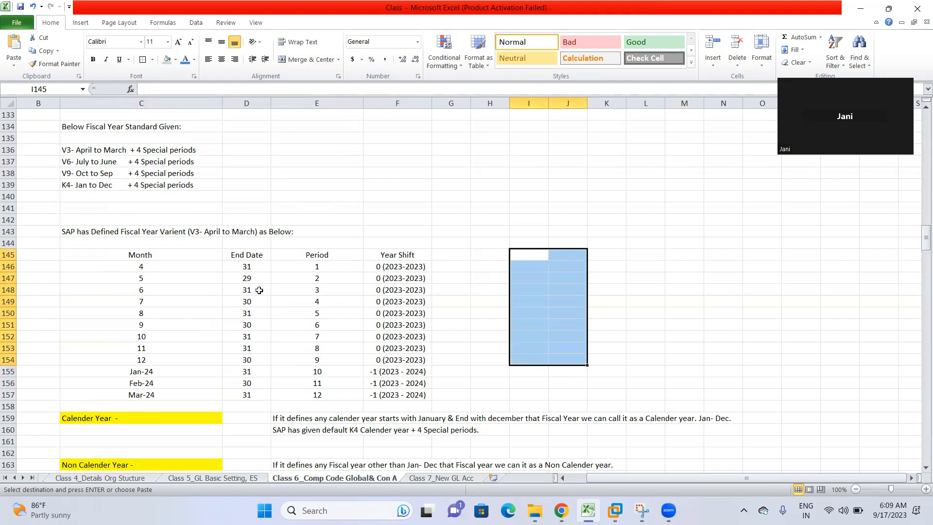
{"action": "left_click", "coordinate": [442, 244]}
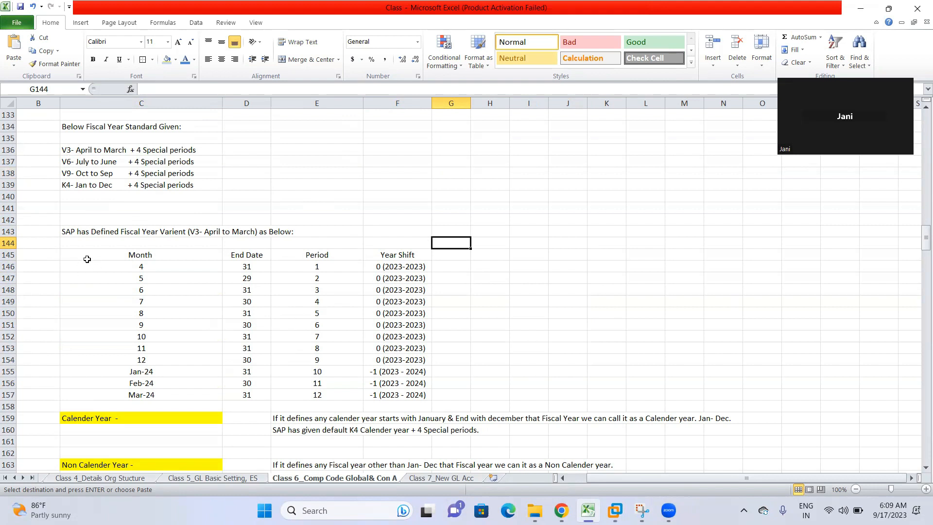
{"action": "scroll", "coordinate": [136, 259], "scroll_direction": "down", "scroll_amount": 1}
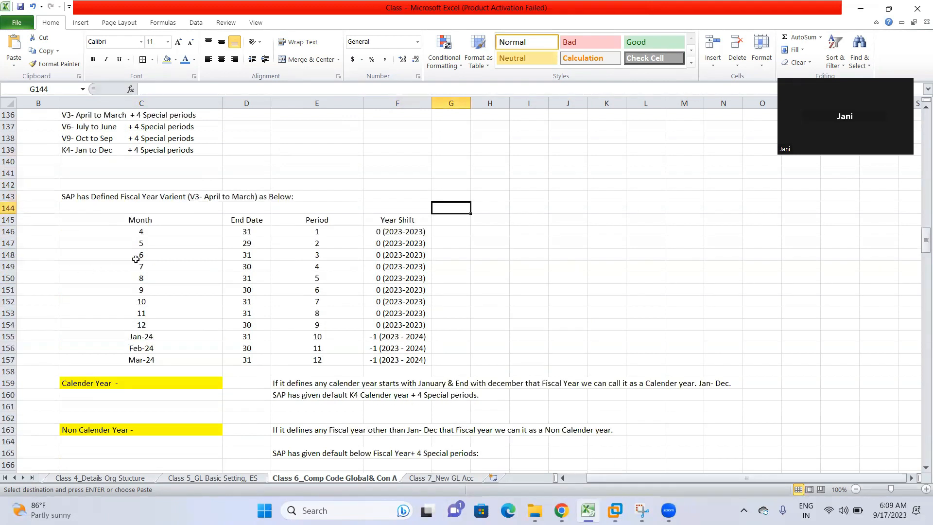
{"action": "left_click", "coordinate": [541, 229]}
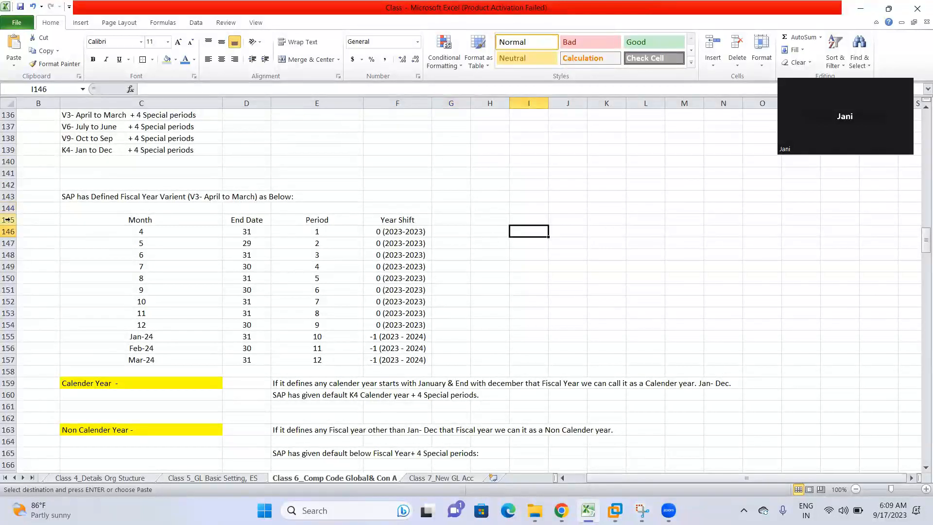
Step: Review the Month column of the V3 table from month 4 through Mar-24
{"action": "left_click", "coordinate": [117, 232]}
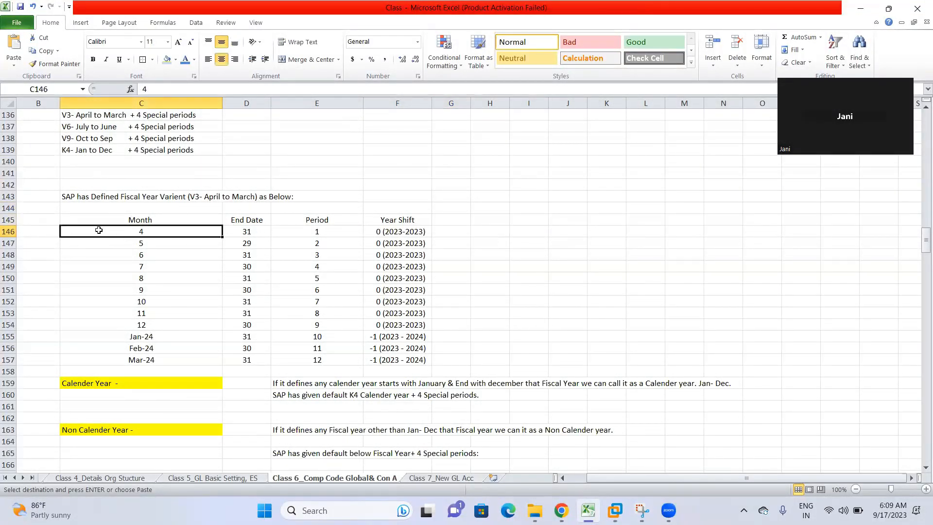
{"action": "key", "text": "Down"}
{"action": "key", "text": "Down"}
{"action": "key", "text": "Down"}
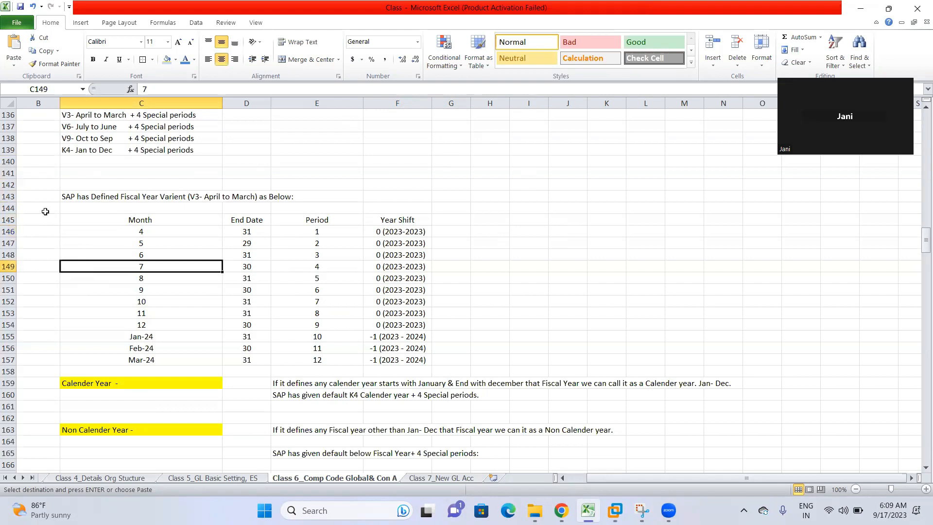
{"action": "left_click_drag", "start_coordinate": [78, 234], "coordinate": [107, 360]}
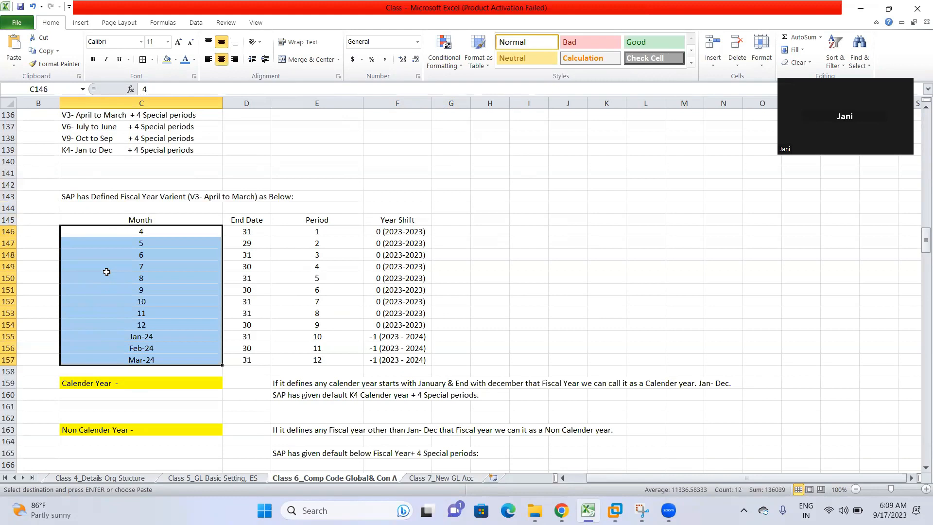
{"action": "left_click", "coordinate": [107, 268]}
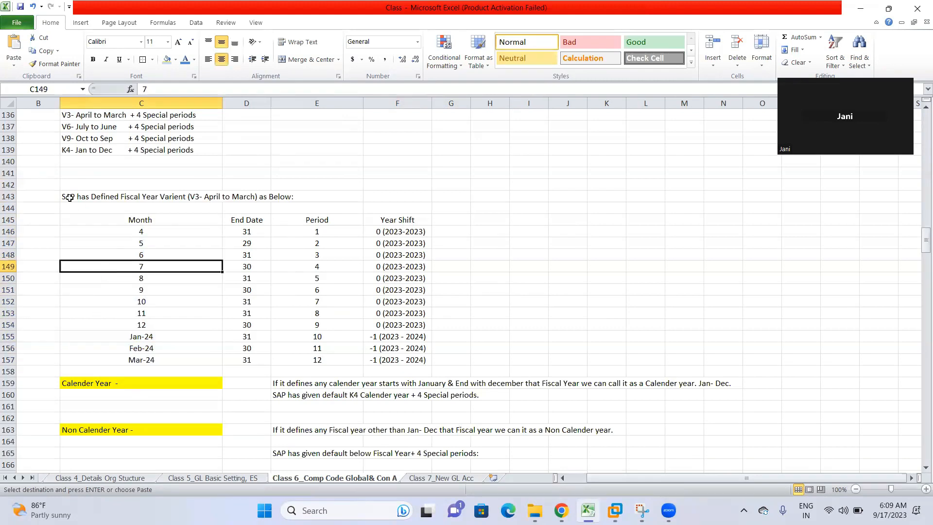
{"action": "left_click", "coordinate": [100, 362]}
{"action": "left_click", "coordinate": [108, 231]}
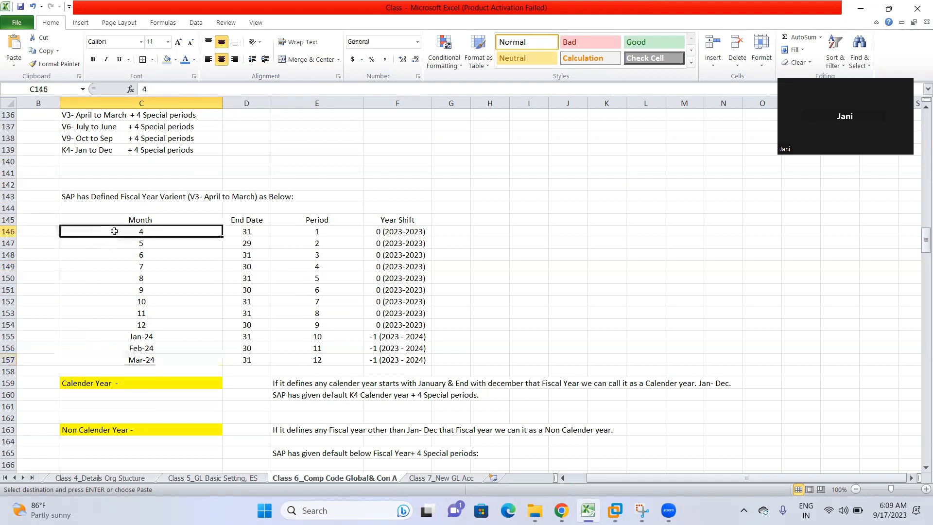
{"action": "left_click", "coordinate": [150, 246]}
{"action": "left_click", "coordinate": [155, 232]}
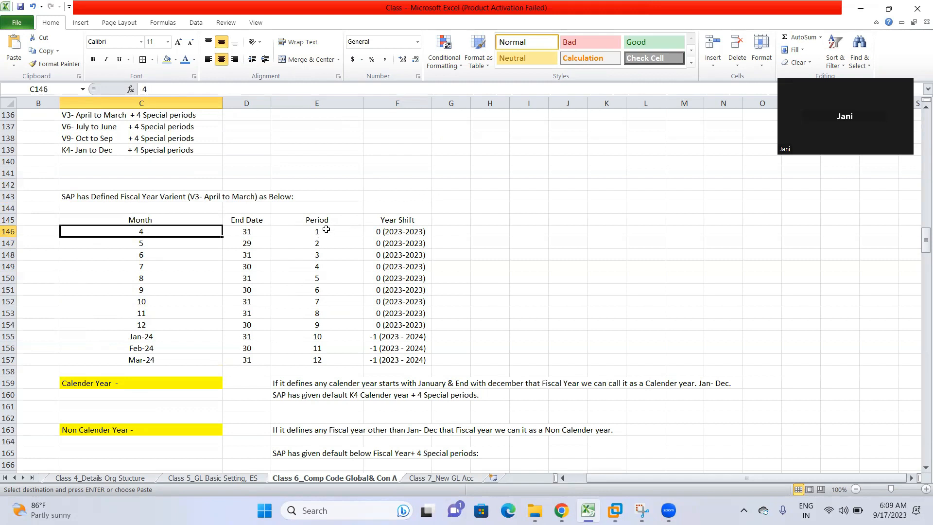
Step: Set the end dates of months 4, 5, 6 and 7 in the V3 table to 30, 31, 30 and 31
{"action": "left_click", "coordinate": [248, 236]}
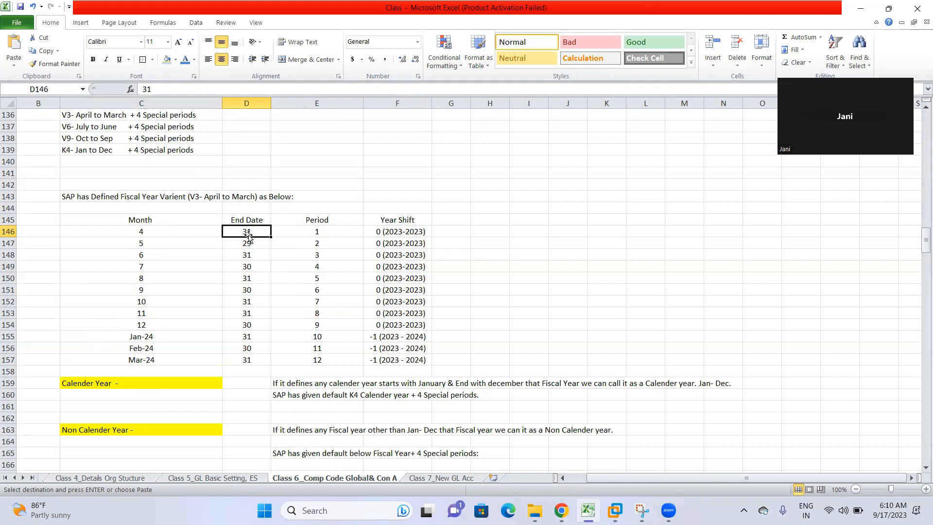
{"action": "type", "text": "30"}
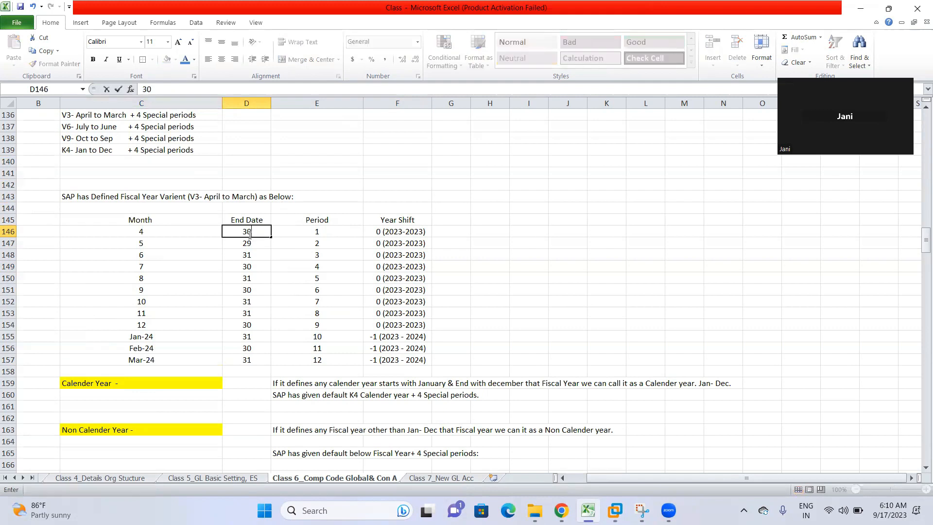
{"action": "key", "text": "Return"}
{"action": "type", "text": "31"}
{"action": "key", "text": "Return"}
{"action": "type", "text": "30"}
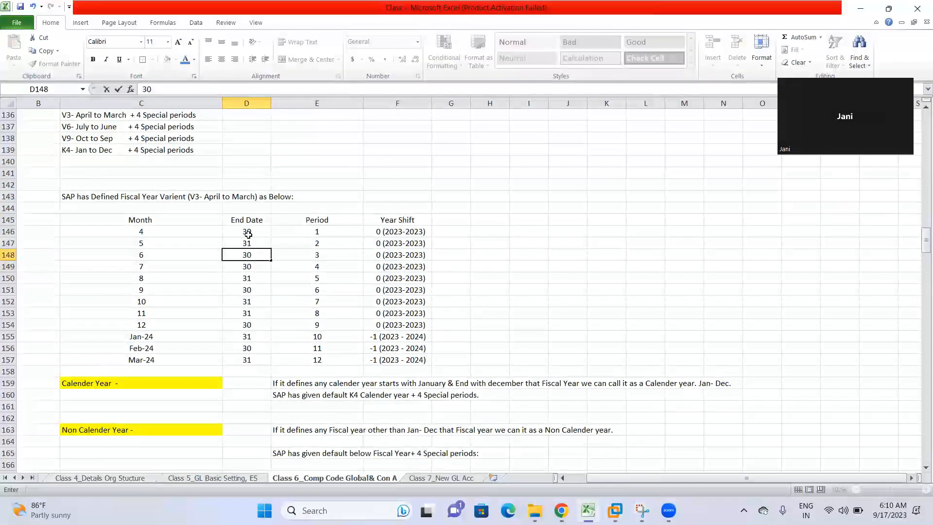
{"action": "key", "text": "Return"}
{"action": "type", "text": "2"}
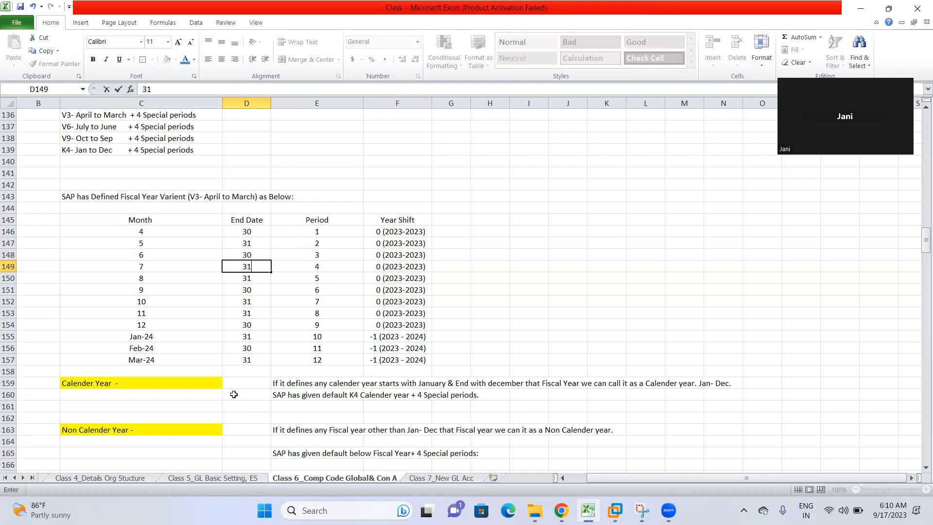
Step: Set the end dates of months 8, 9, 10 and 11 in the V3 table to 31, 30, 31 and 30
{"action": "left_click", "coordinate": [248, 282]}
{"action": "type", "text": "30"}
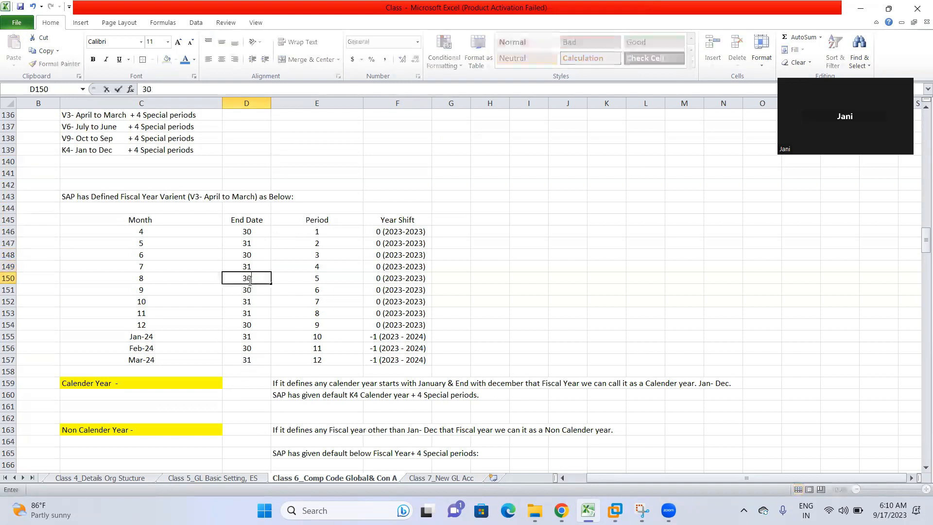
{"action": "key", "text": "Left"}
{"action": "left_click", "coordinate": [246, 282]}
{"action": "type", "text": "31"}
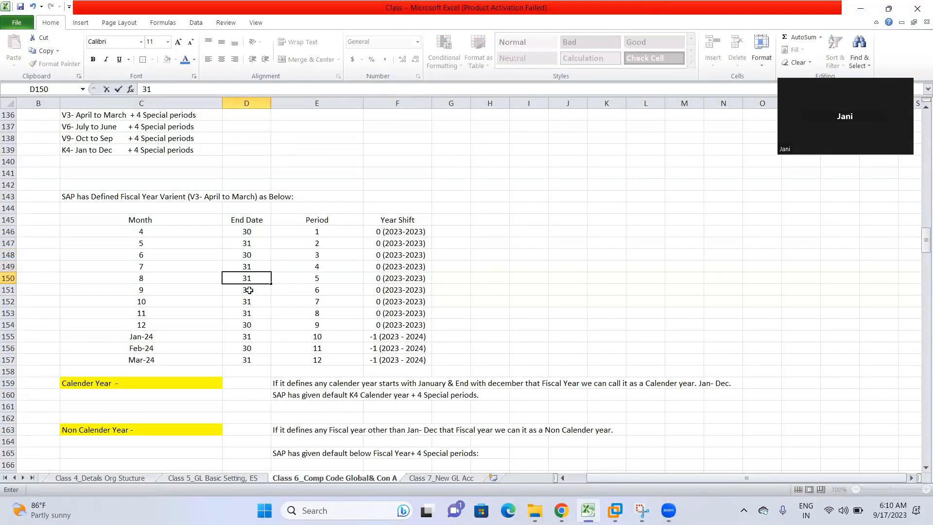
{"action": "left_click", "coordinate": [252, 306]}
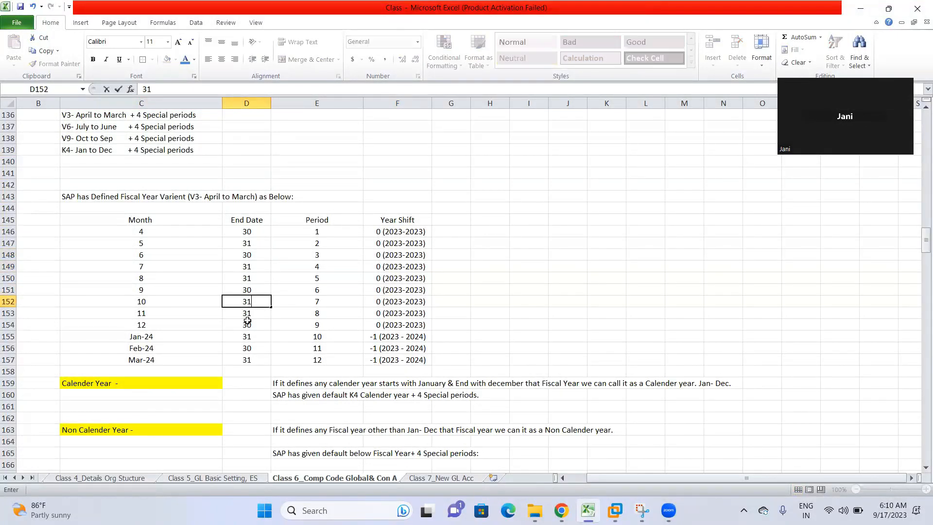
{"action": "left_click", "coordinate": [253, 313]}
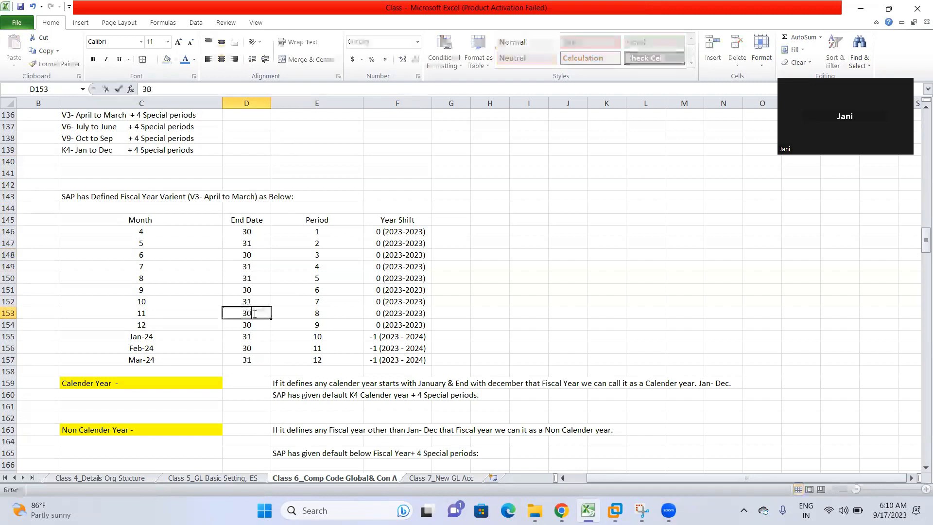
{"action": "type", "text": "30"}
Step: Set the end date of month 12 to 31 and of Feb-24 to 28 in the V3 table
{"action": "left_click_drag", "start_coordinate": [243, 326], "coordinate": [251, 331]}
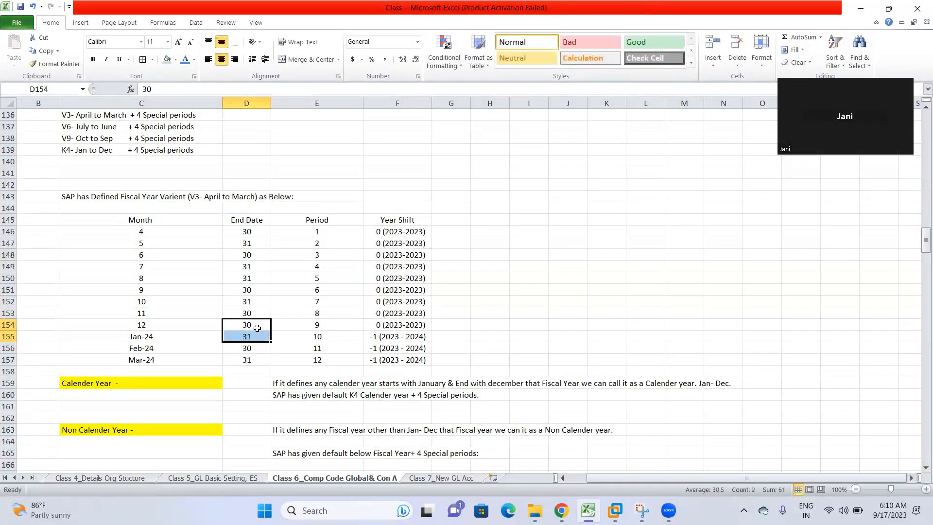
{"action": "left_click", "coordinate": [257, 327]}
{"action": "type", "text": "31"}
{"action": "key", "text": "Return"}
{"action": "key", "text": "Return"}
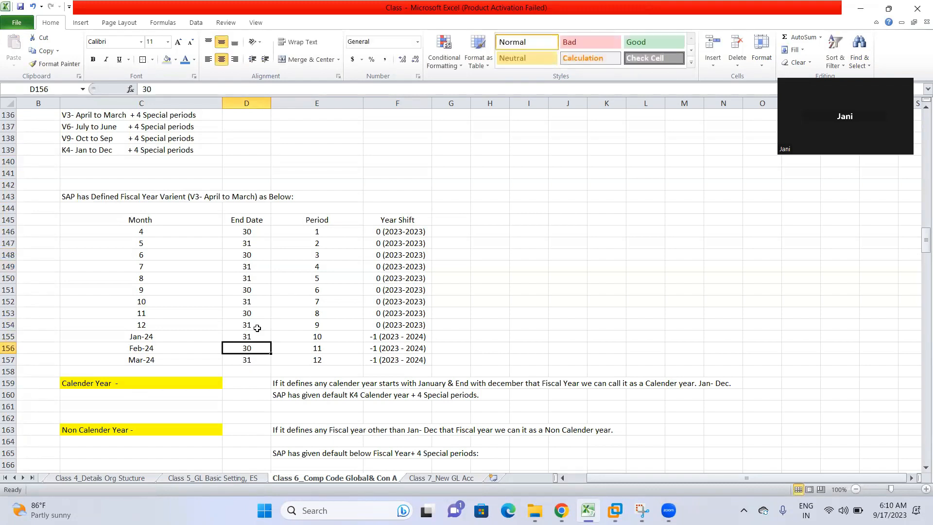
{"action": "type", "text": "28"}
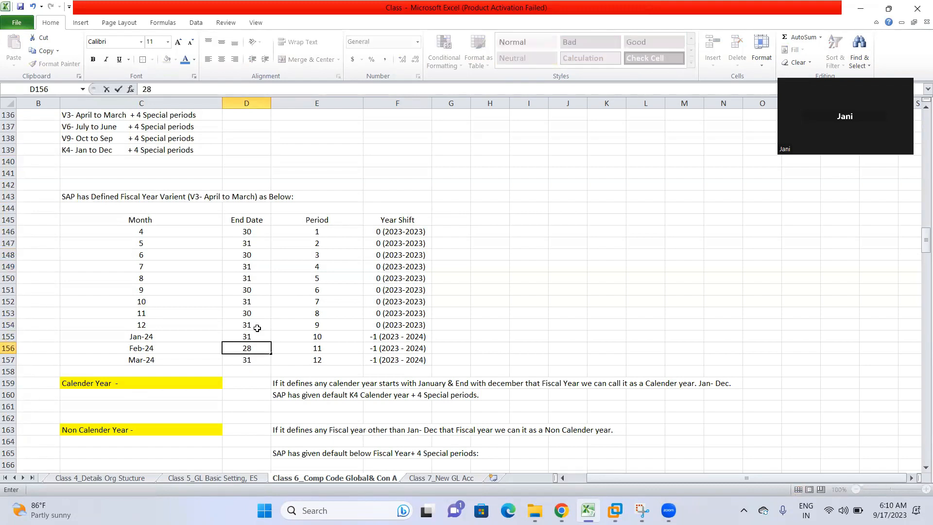
{"action": "left_click", "coordinate": [239, 362]}
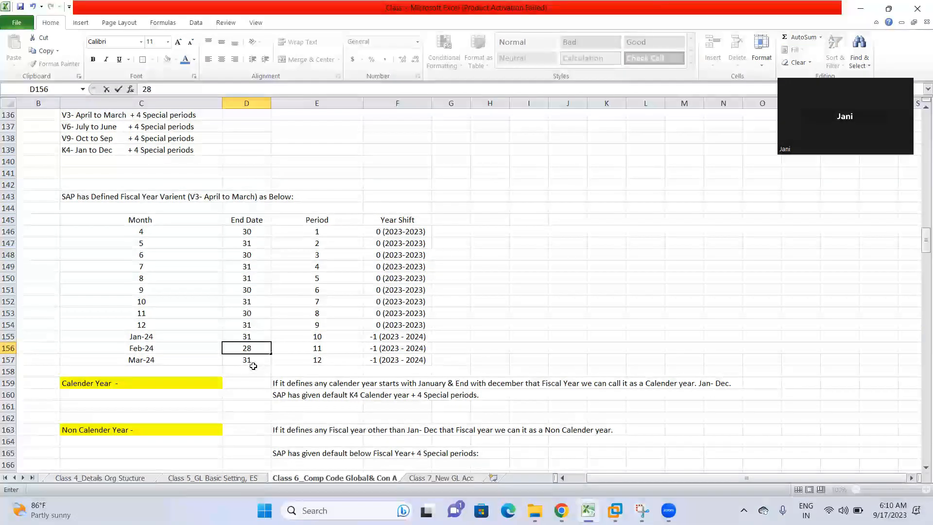
{"action": "left_click", "coordinate": [253, 264]}
Step: Examine how the months of the V3 table map to their period numbers, from month 4 through Mar-24
{"action": "left_click", "coordinate": [251, 246]}
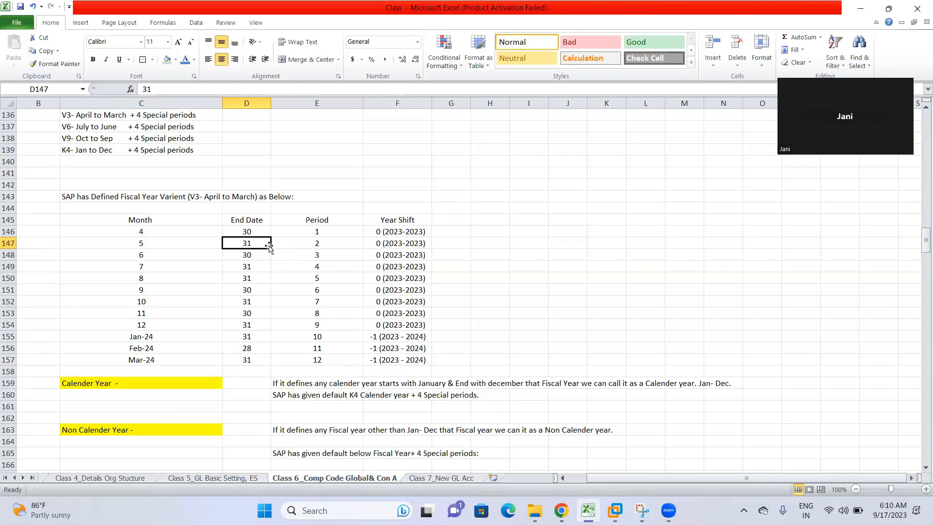
{"action": "left_click", "coordinate": [320, 254]}
{"action": "left_click", "coordinate": [540, 260]}
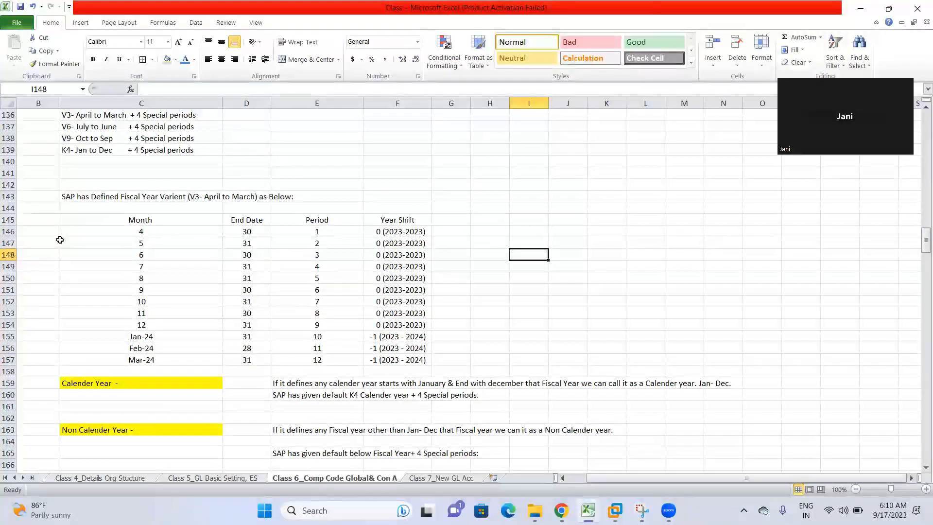
{"action": "left_click_drag", "start_coordinate": [91, 224], "coordinate": [181, 246]}
{"action": "left_click", "coordinate": [598, 254]}
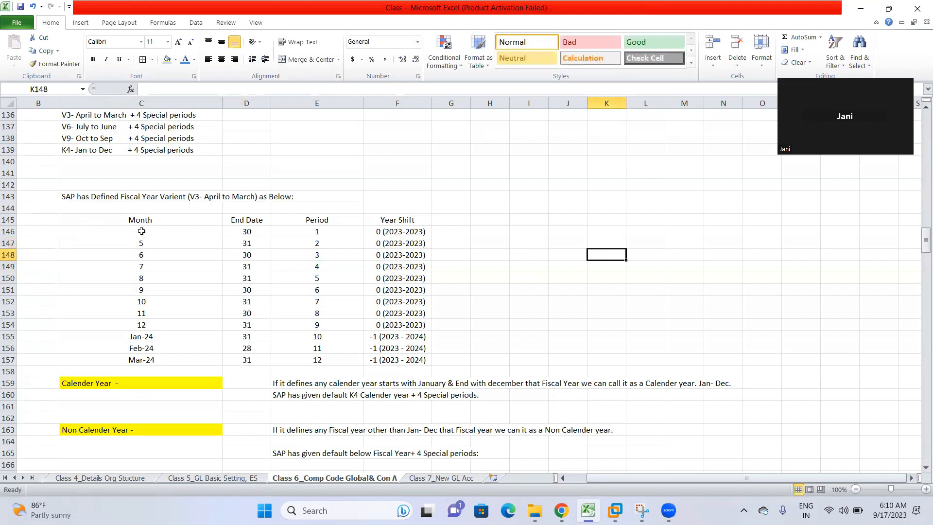
{"action": "left_click", "coordinate": [321, 230]}
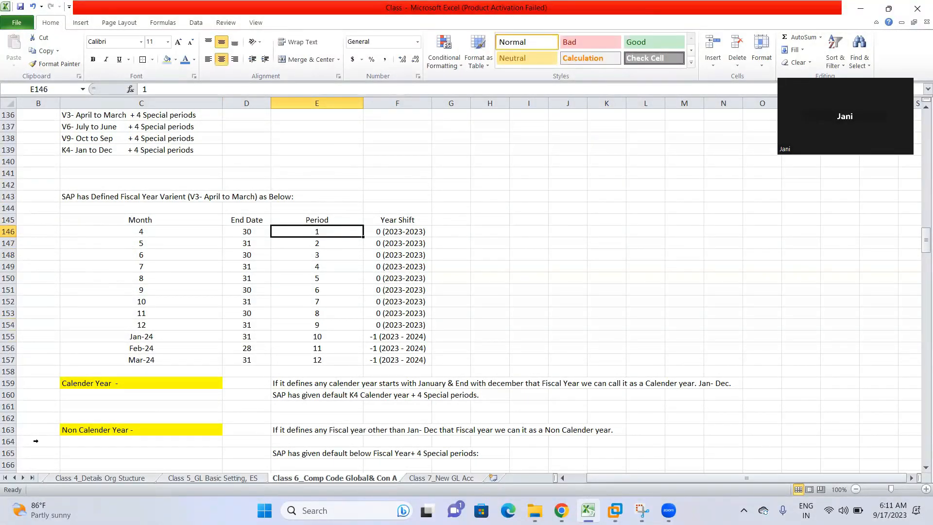
{"action": "left_click", "coordinate": [138, 244]}
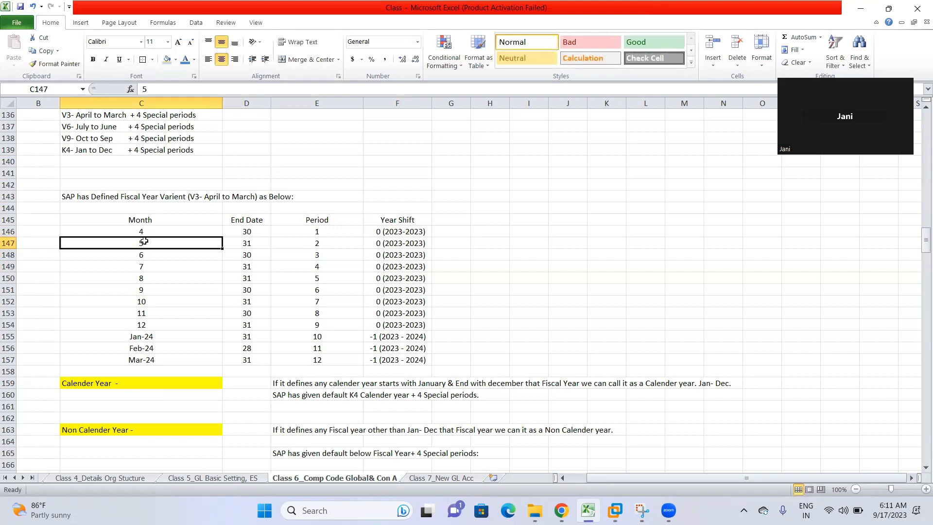
{"action": "left_click", "coordinate": [327, 243]}
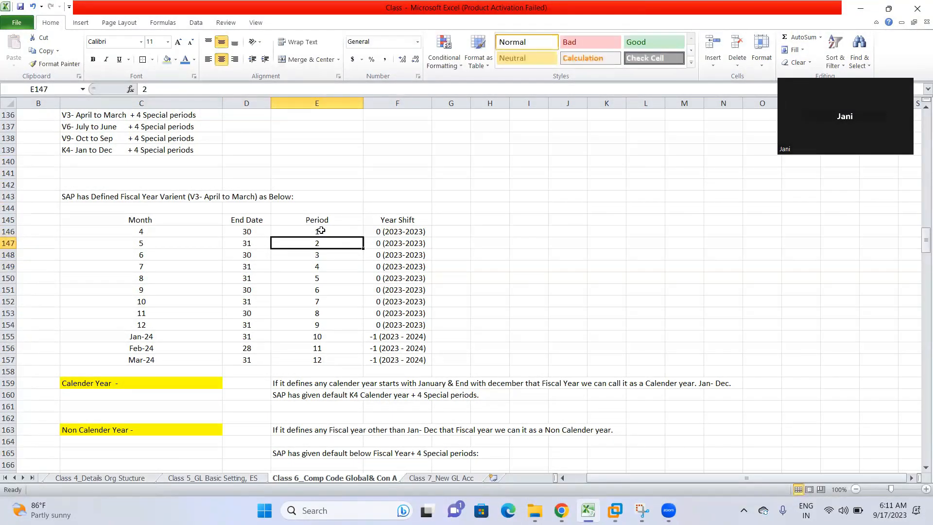
{"action": "left_click", "coordinate": [329, 359]}
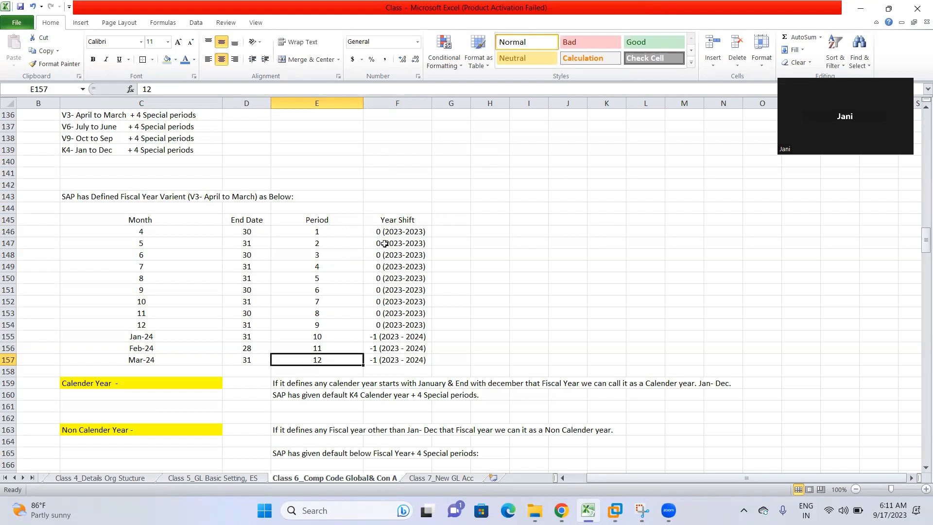
Step: Examine the Year Shift column of the V3 table, comparing the 2023 months with Jan-24 through Mar-24
{"action": "left_click", "coordinate": [398, 341]}
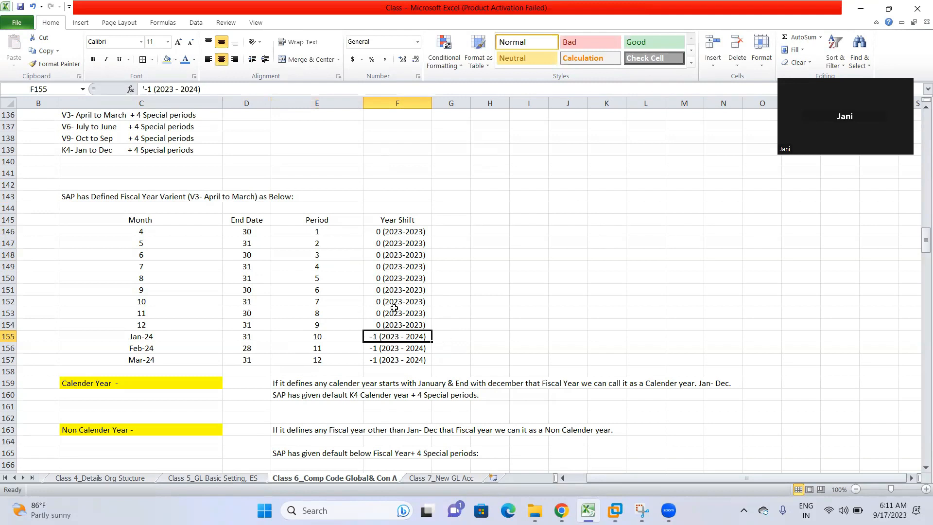
{"action": "left_click", "coordinate": [383, 325]}
{"action": "left_click", "coordinate": [385, 335]}
{"action": "left_click", "coordinate": [391, 323]}
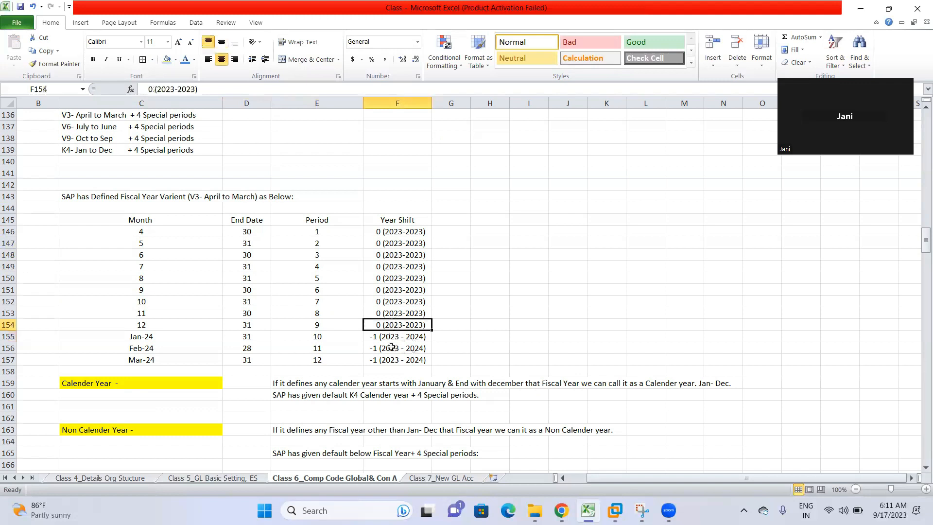
{"action": "left_click", "coordinate": [397, 340]}
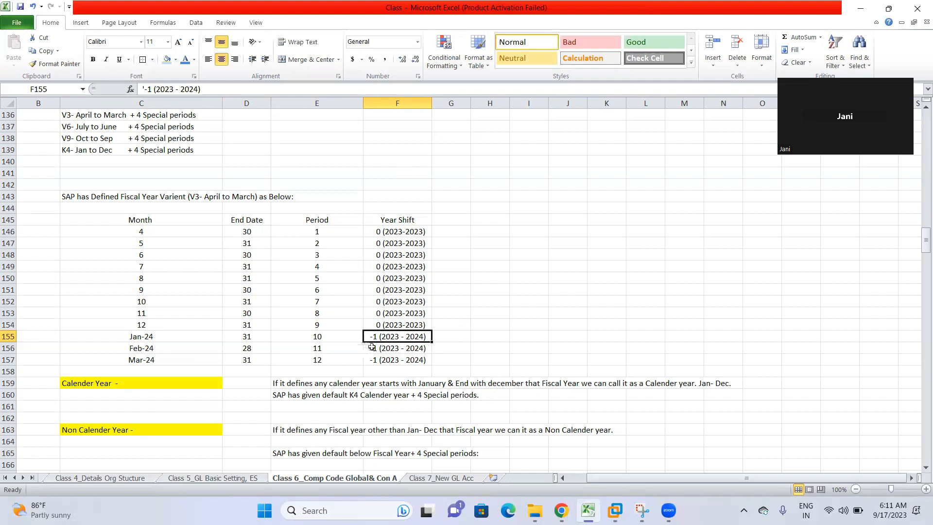
{"action": "left_click", "coordinate": [498, 327]}
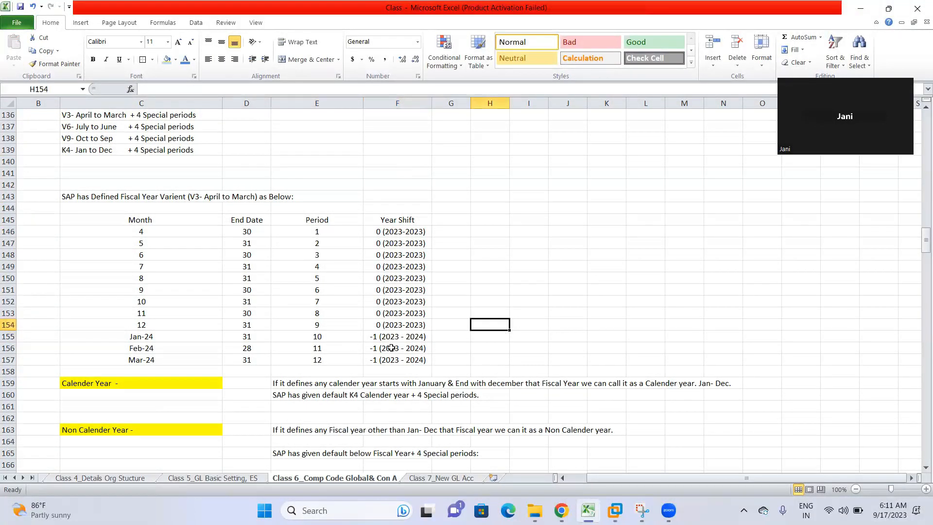
{"action": "left_click_drag", "start_coordinate": [388, 336], "coordinate": [391, 360]}
{"action": "left_click", "coordinate": [500, 338]}
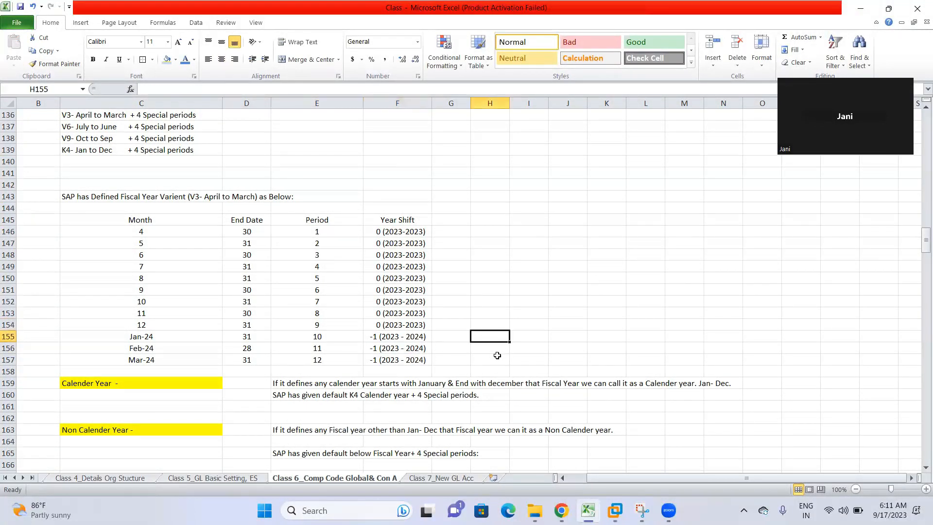
{"action": "left_click_drag", "start_coordinate": [393, 232], "coordinate": [391, 360]}
{"action": "left_click", "coordinate": [462, 335]}
{"action": "left_click", "coordinate": [387, 334]}
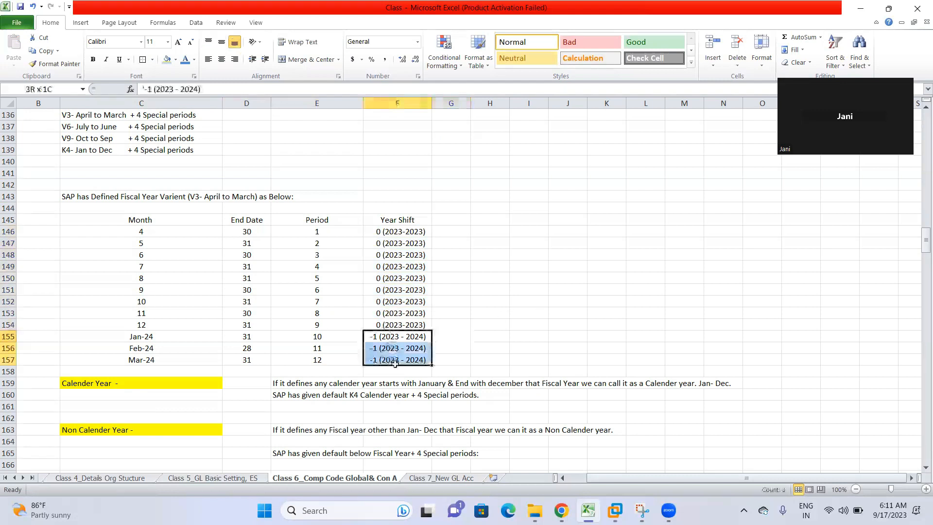
{"action": "left_click", "coordinate": [310, 348]}
{"action": "left_click", "coordinate": [316, 360]}
{"action": "left_click", "coordinate": [573, 304]}
Step: Review the year shifts of the Jan-24, Feb-24 and Mar-24 rows together with their period numbers
{"action": "scroll", "coordinate": [550, 310], "scroll_direction": "down", "scroll_amount": 5}
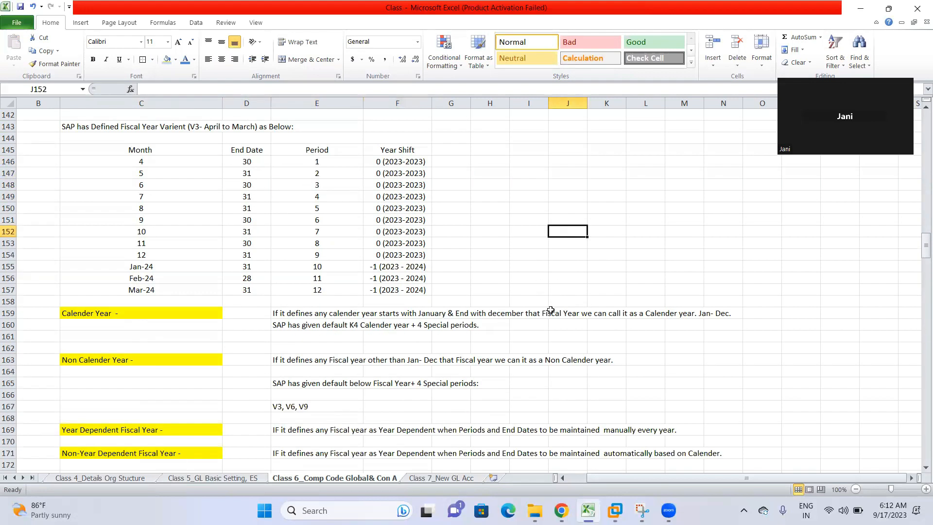
{"action": "scroll", "coordinate": [550, 310], "scroll_direction": "up", "scroll_amount": 4}
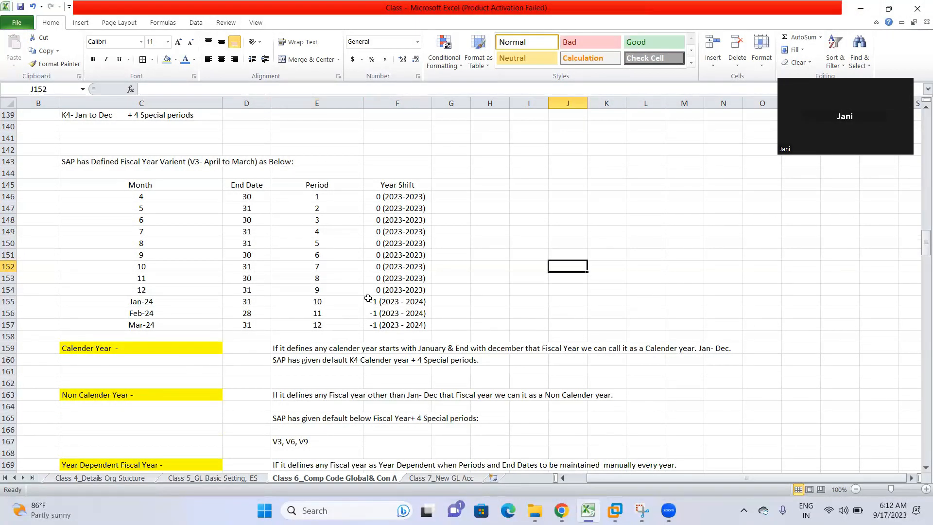
{"action": "left_click", "coordinate": [390, 306]}
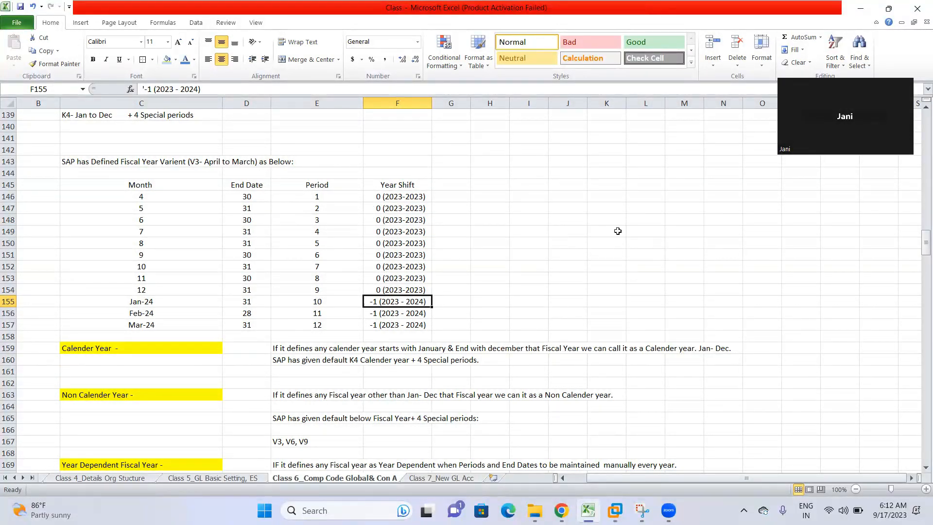
{"action": "left_click_drag", "start_coordinate": [380, 196], "coordinate": [396, 336]}
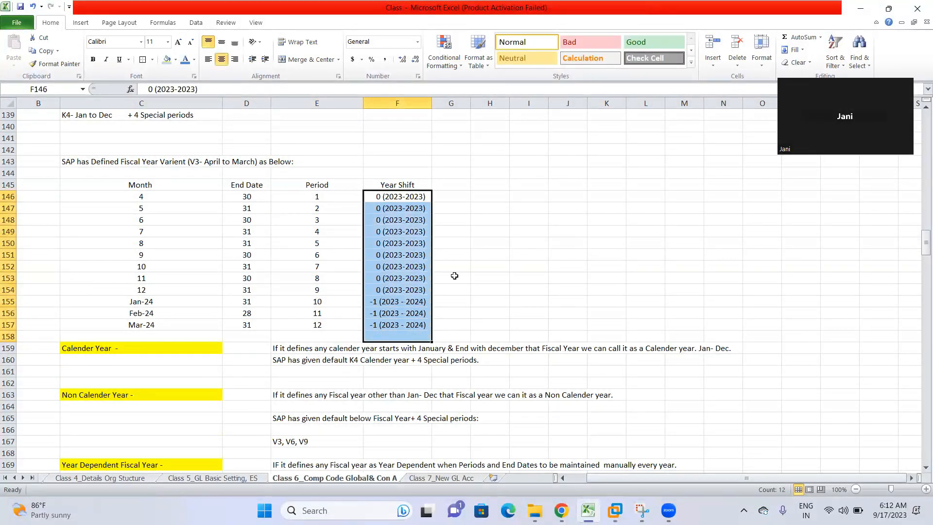
{"action": "left_click", "coordinate": [454, 275]}
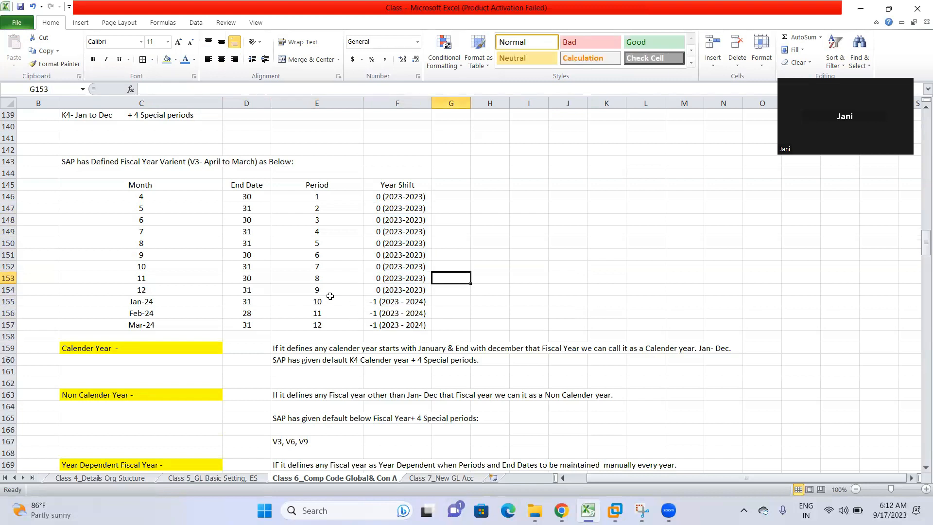
{"action": "left_click", "coordinate": [374, 302]}
{"action": "left_click", "coordinate": [529, 291]}
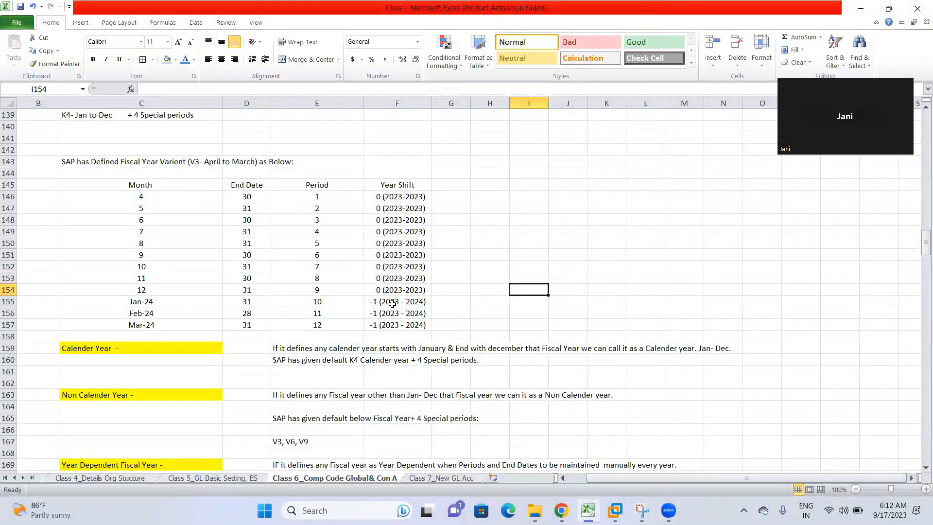
{"action": "left_click", "coordinate": [324, 301]}
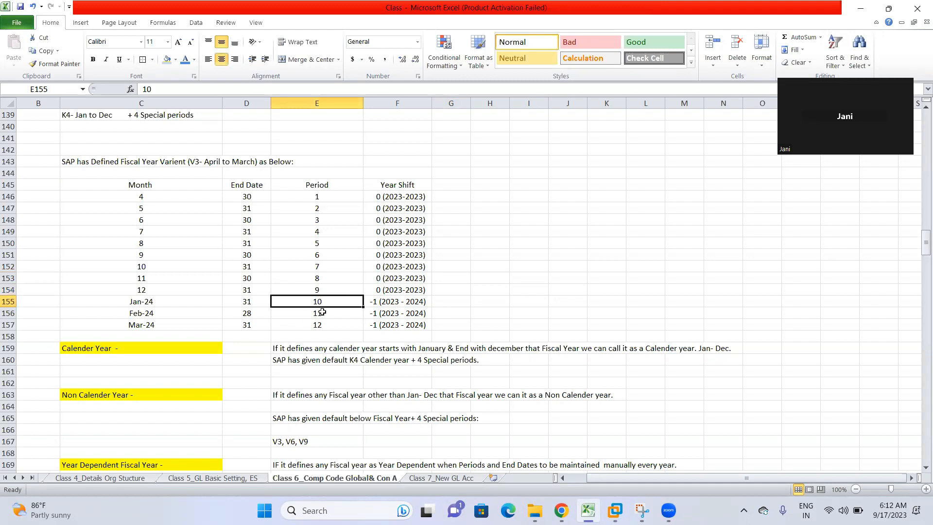
{"action": "left_click", "coordinate": [336, 255]}
{"action": "left_click", "coordinate": [391, 305]}
{"action": "left_click", "coordinate": [386, 314]}
{"action": "left_click", "coordinate": [392, 335]}
{"action": "left_click", "coordinate": [528, 329]}
Step: Examine the Calender Year and Non Calender Year definitions alongside the list of standard variants V3, V6, V9 and K4
{"action": "scroll", "coordinate": [469, 414], "scroll_direction": "down", "scroll_amount": 3}
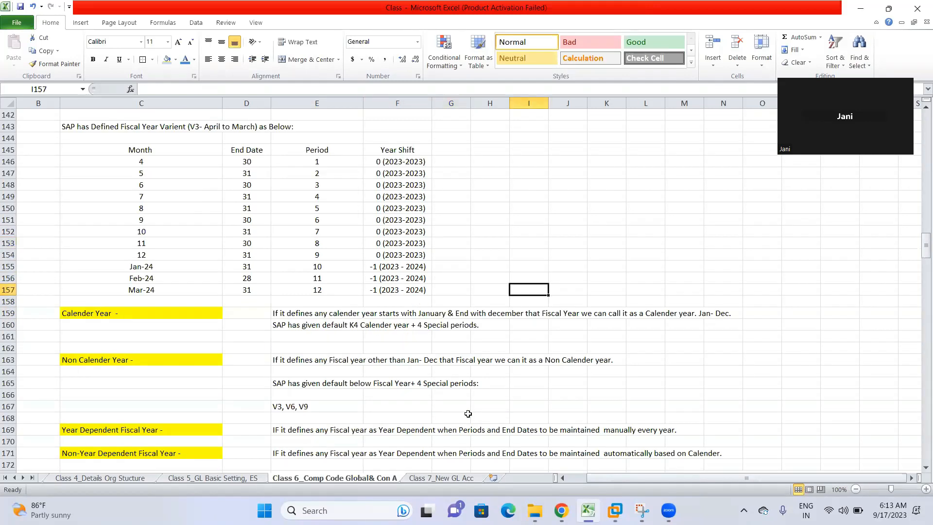
{"action": "scroll", "coordinate": [470, 415], "scroll_direction": "up", "scroll_amount": 3}
{"action": "scroll", "coordinate": [154, 389], "scroll_direction": "down", "scroll_amount": 4}
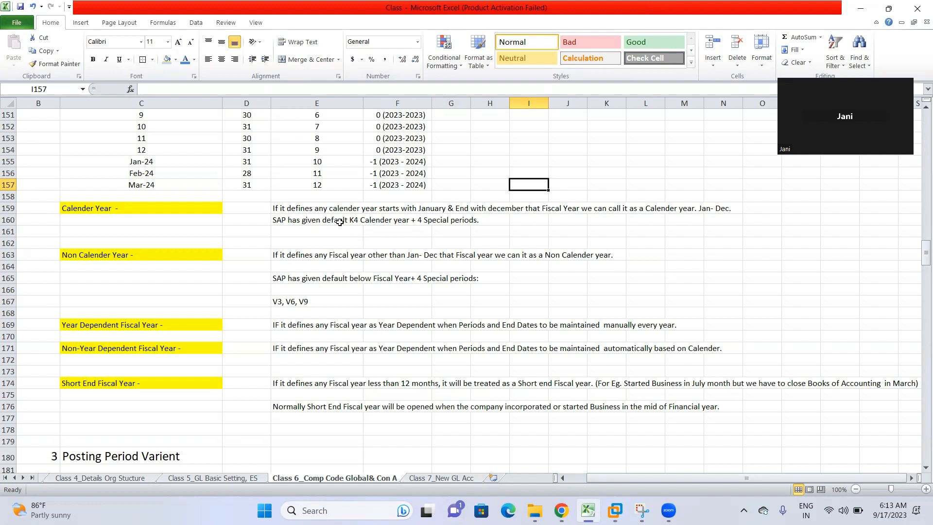
{"action": "scroll", "coordinate": [349, 264], "scroll_direction": "down", "scroll_amount": 1}
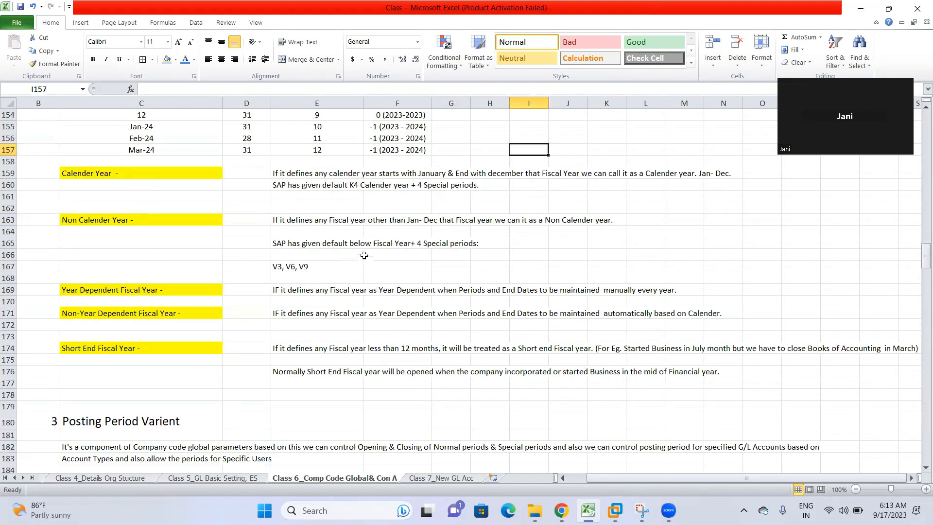
{"action": "scroll", "coordinate": [364, 255], "scroll_direction": "up", "scroll_amount": 4}
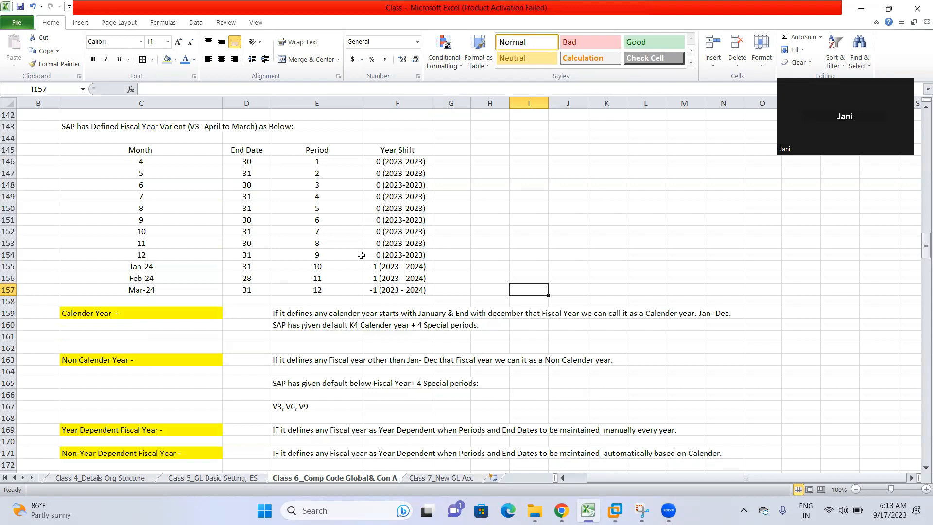
{"action": "left_click_drag", "start_coordinate": [318, 302], "coordinate": [456, 304]}
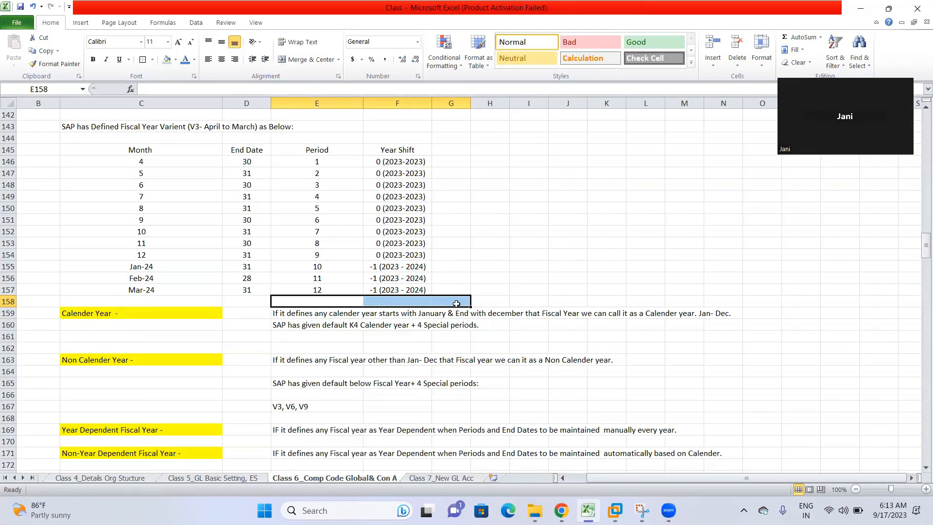
{"action": "scroll", "coordinate": [454, 303], "scroll_direction": "up", "scroll_amount": 5}
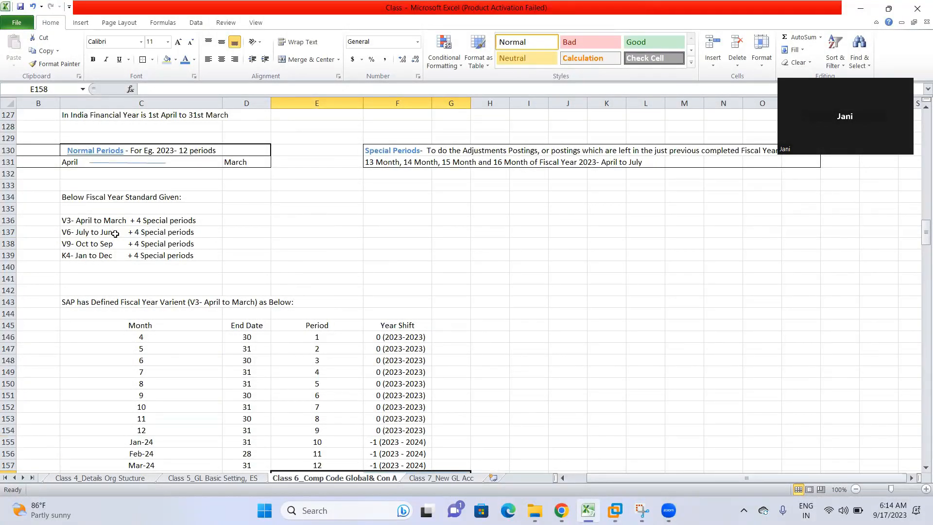
{"action": "left_click", "coordinate": [159, 235]}
{"action": "left_click", "coordinate": [157, 251]}
{"action": "scroll", "coordinate": [170, 286], "scroll_direction": "down", "scroll_amount": 9}
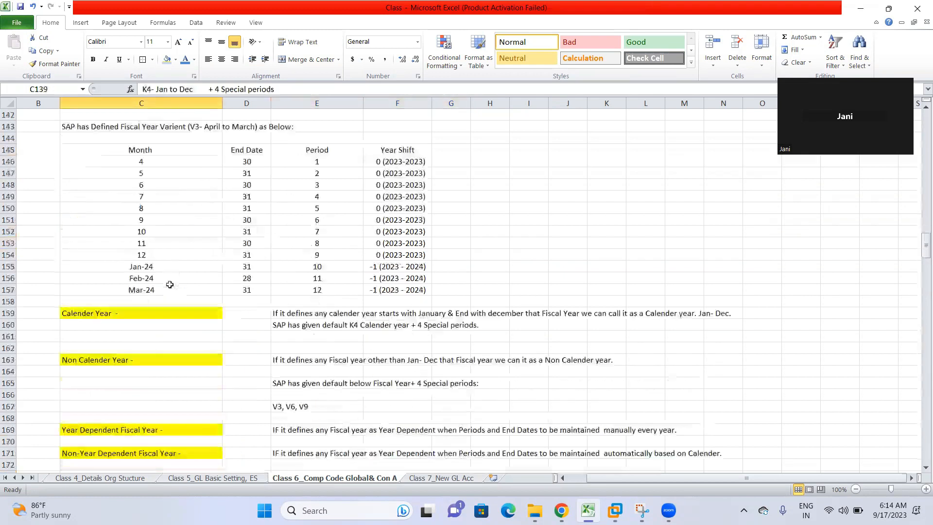
Step: Examine the Non Calender Year notes and the default fiscal year variants V3, V6 and V9 listed there
{"action": "scroll", "coordinate": [182, 304], "scroll_direction": "down", "scroll_amount": 1}
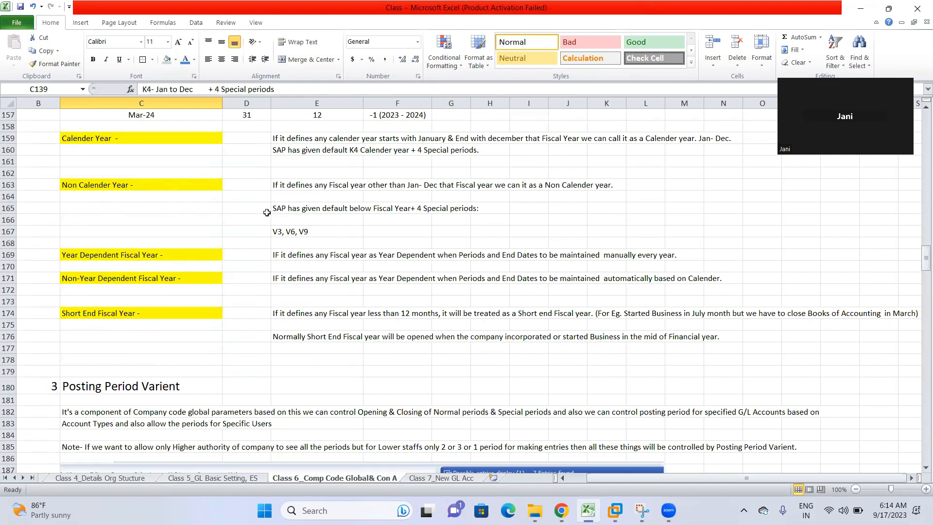
{"action": "left_click", "coordinate": [315, 231]}
{"action": "scroll", "coordinate": [303, 281], "scroll_direction": "down", "scroll_amount": 1}
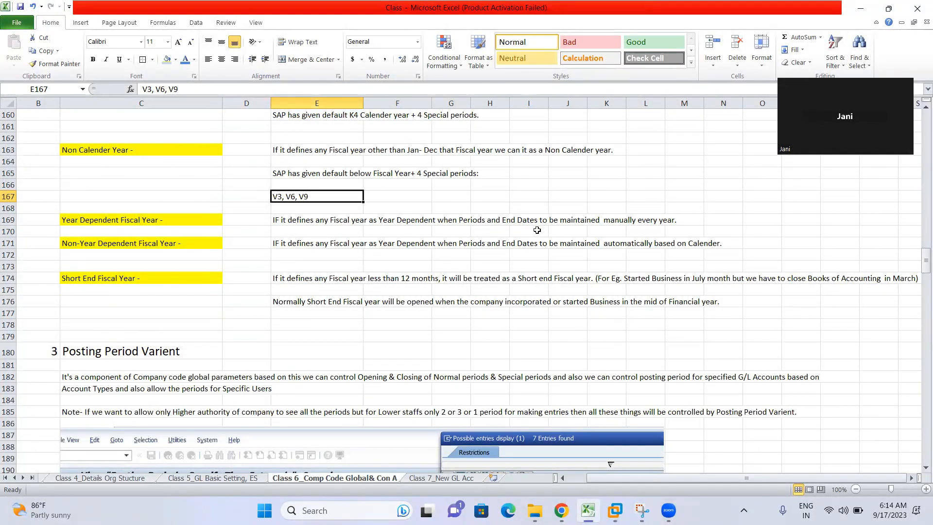
Step: Review the V3 table's end dates alongside the Year Dependent and Non-Year Dependent Fiscal Year definitions
{"action": "scroll", "coordinate": [526, 232], "scroll_direction": "up", "scroll_amount": 7}
{"action": "left_click_drag", "start_coordinate": [254, 196], "coordinate": [247, 324]}
{"action": "scroll", "coordinate": [343, 244], "scroll_direction": "down", "scroll_amount": 4}
{"action": "left_click", "coordinate": [589, 280]}
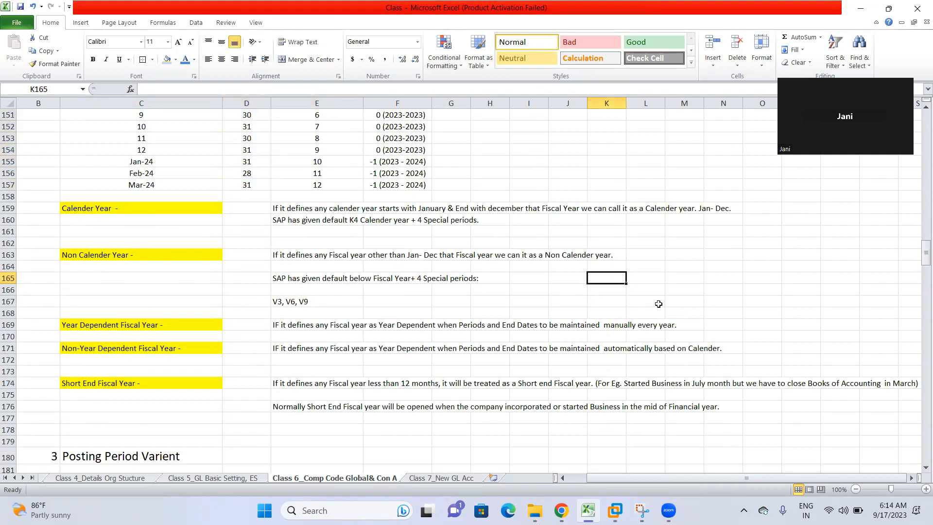
{"action": "scroll", "coordinate": [651, 303], "scroll_direction": "down", "scroll_amount": 2}
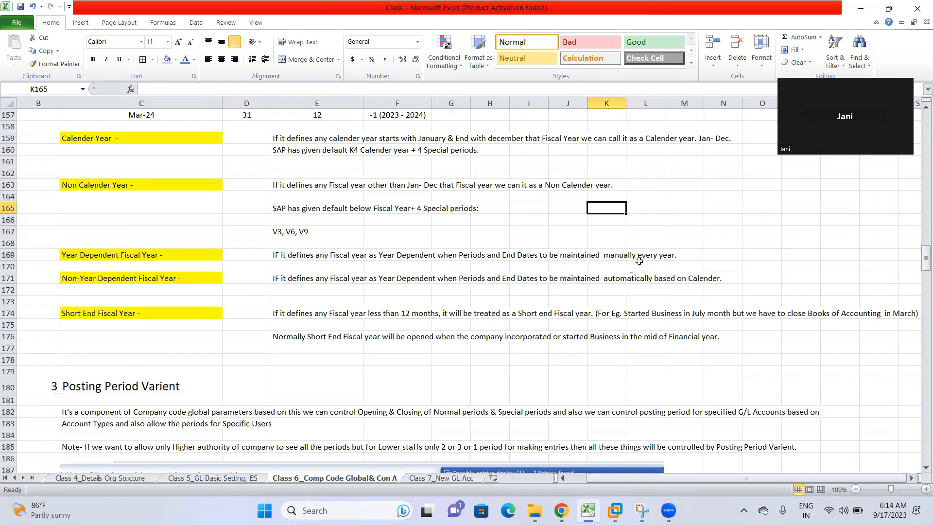
{"action": "left_click_drag", "start_coordinate": [73, 255], "coordinate": [539, 264]}
{"action": "left_click", "coordinate": [262, 300]}
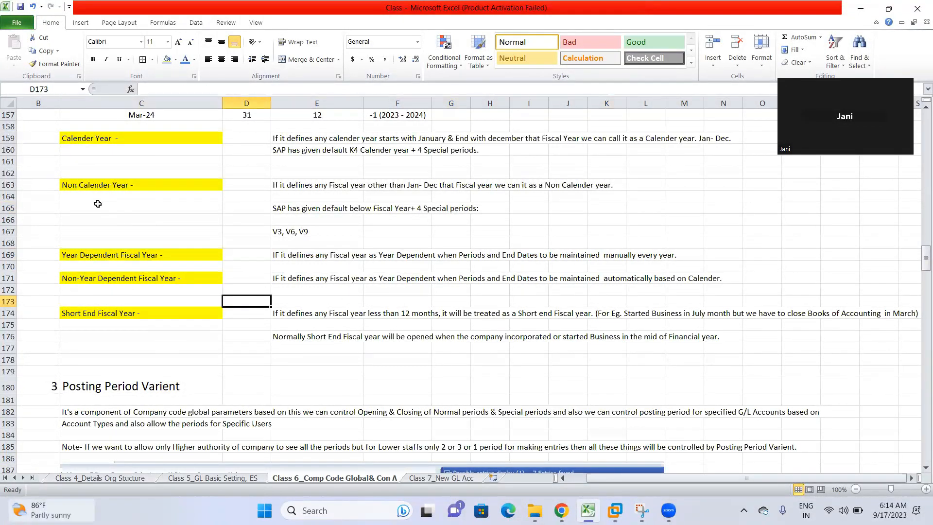
Step: Examine the Short End Fiscal Year definition, including its example and the note on when such a year is opened
{"action": "scroll", "coordinate": [226, 22], "scroll_direction": "down", "scroll_amount": 2}
{"action": "scroll", "coordinate": [295, 269], "scroll_direction": "down", "scroll_amount": 1}
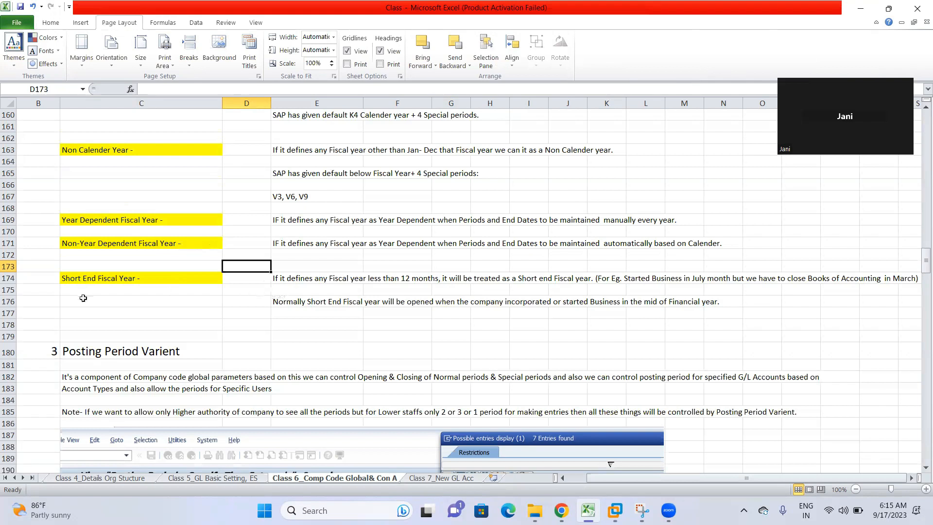
{"action": "left_click", "coordinate": [285, 278]}
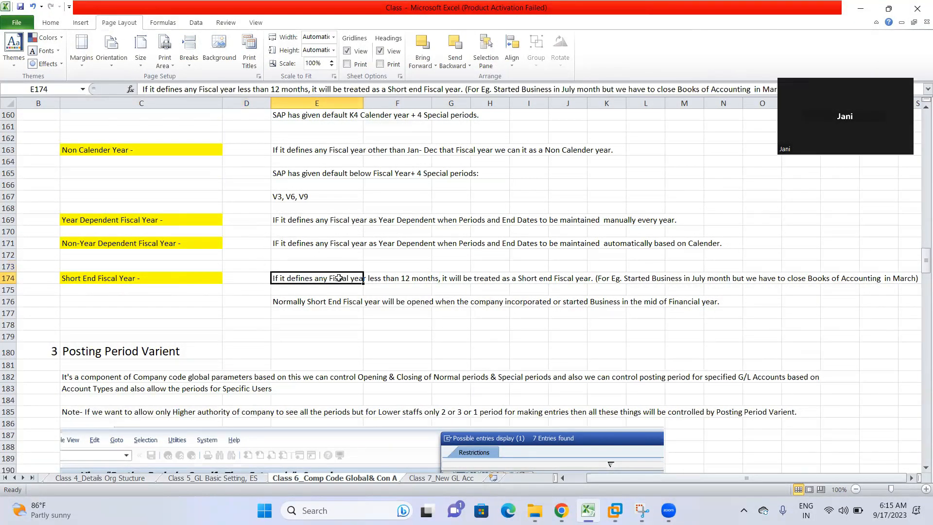
{"action": "left_click", "coordinate": [282, 292]}
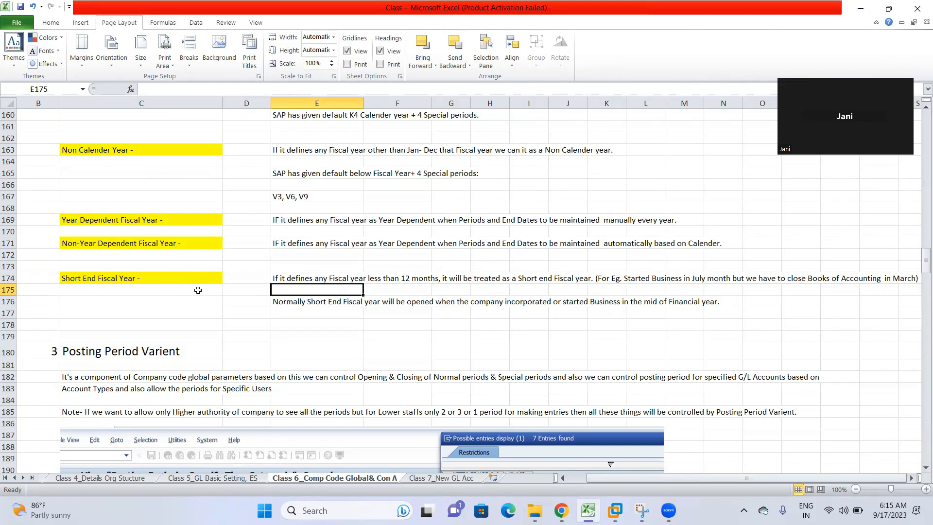
{"action": "left_click", "coordinate": [98, 279]}
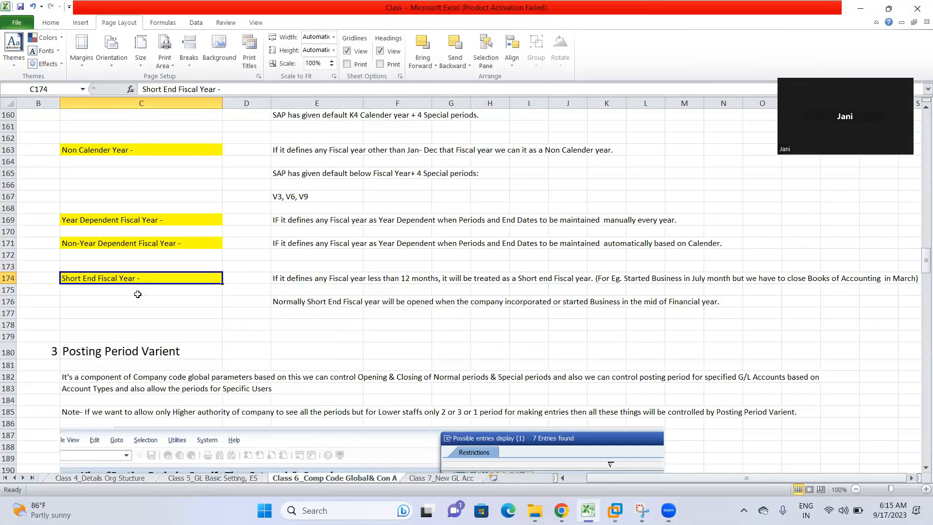
{"action": "left_click", "coordinate": [73, 293]}
{"action": "left_click", "coordinate": [76, 278]}
{"action": "scroll", "coordinate": [321, 338], "scroll_direction": "down", "scroll_amount": 1}
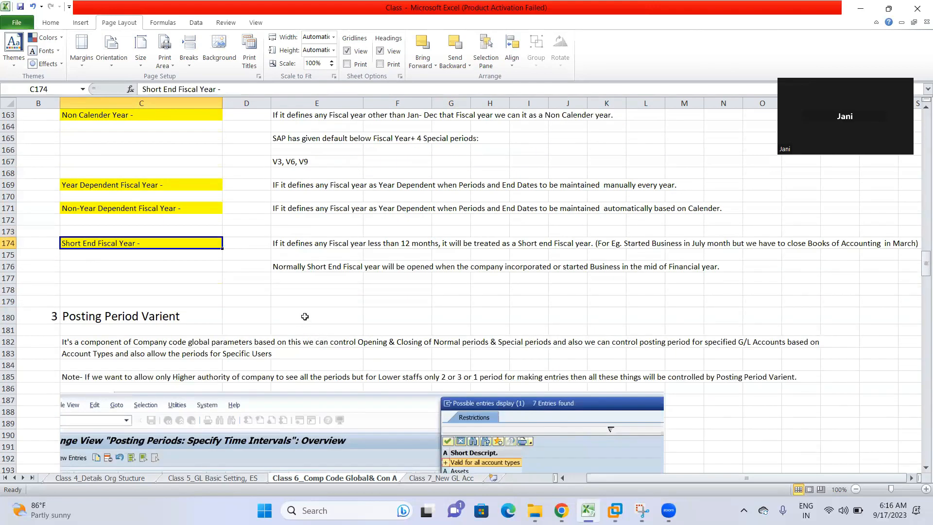
{"action": "left_click", "coordinate": [292, 279]}
{"action": "left_click", "coordinate": [290, 255]}
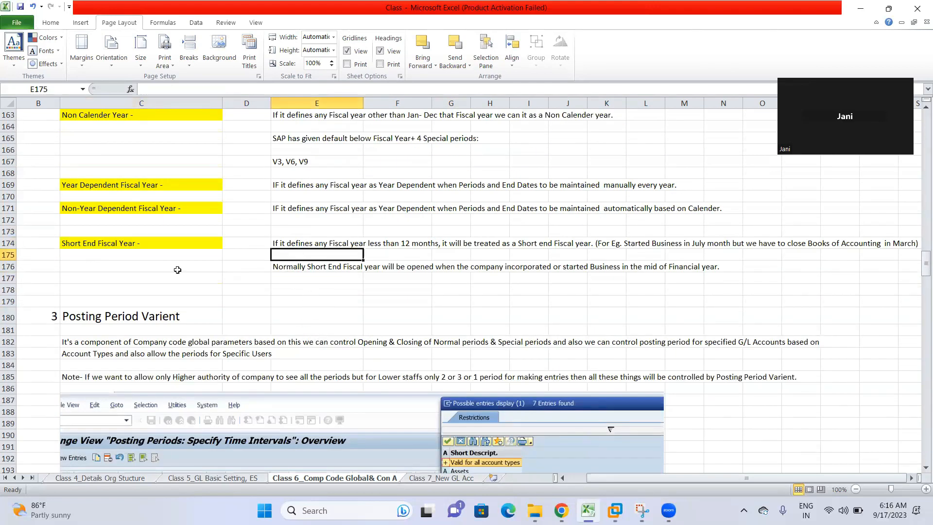
Step: Compare the End Date and Period columns of the V3 table with the Year Dependent Fiscal Year definition on manual maintenance
{"action": "scroll", "coordinate": [326, 297], "scroll_direction": "up", "scroll_amount": 2}
{"action": "left_click", "coordinate": [319, 242]}
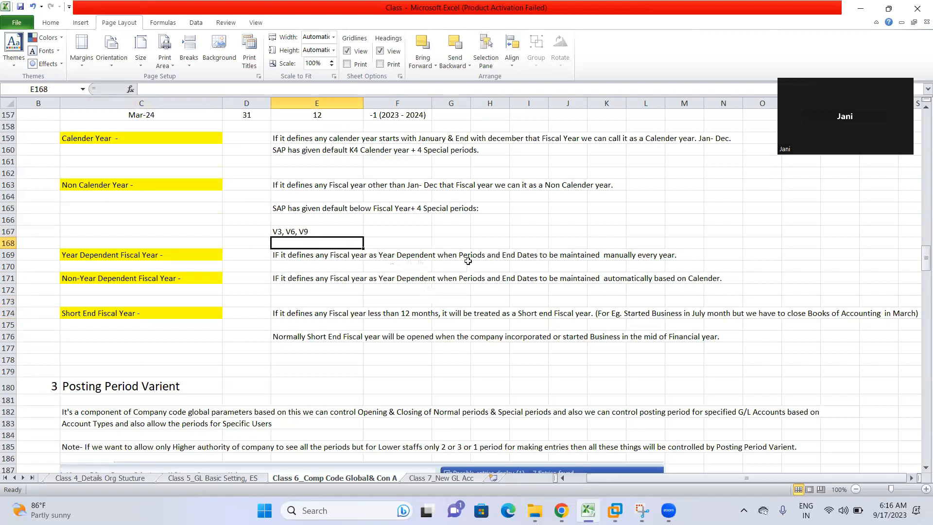
{"action": "scroll", "coordinate": [458, 261], "scroll_direction": "up", "scroll_amount": 2}
{"action": "scroll", "coordinate": [199, 138], "scroll_direction": "up", "scroll_amount": 2}
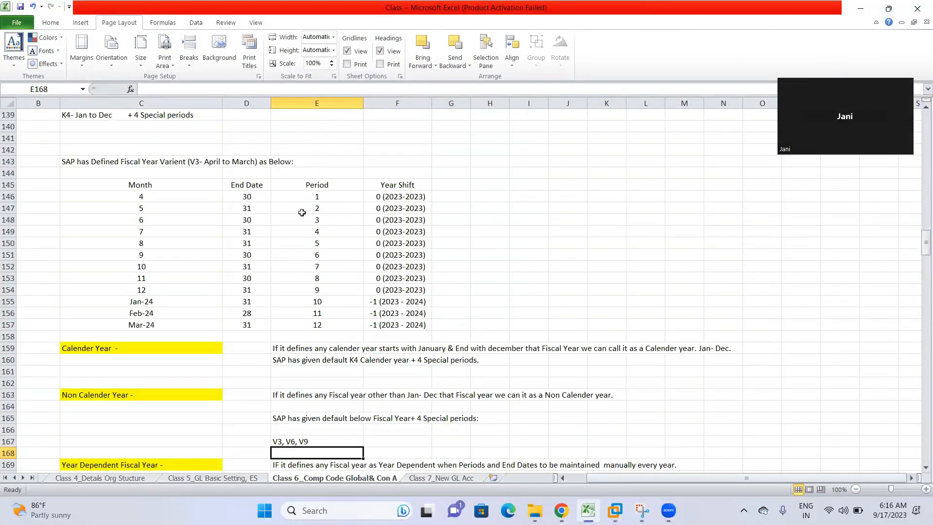
{"action": "left_click_drag", "start_coordinate": [230, 189], "coordinate": [299, 323]}
{"action": "scroll", "coordinate": [321, 256], "scroll_direction": "down", "scroll_amount": 2}
{"action": "scroll", "coordinate": [316, 269], "scroll_direction": "up", "scroll_amount": 1}
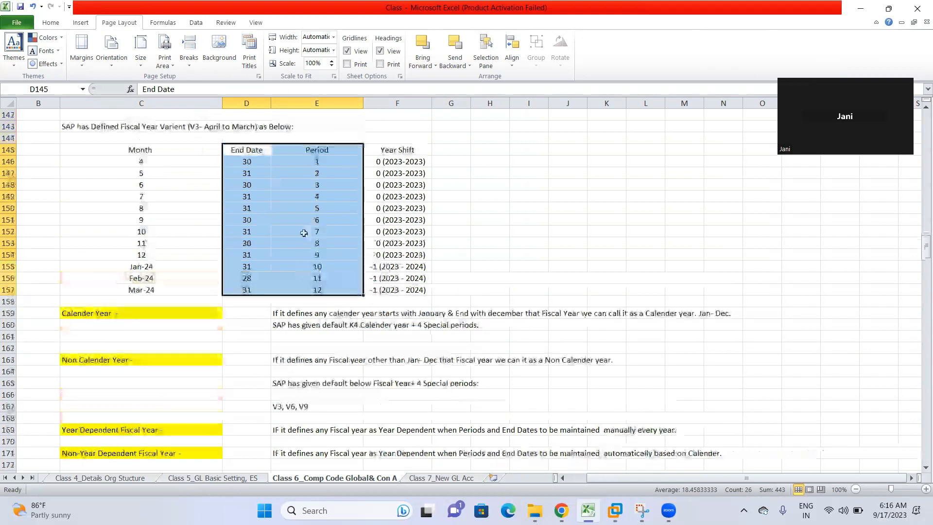
{"action": "left_click", "coordinate": [317, 196]}
{"action": "left_click_drag", "start_coordinate": [226, 165], "coordinate": [341, 289]}
{"action": "scroll", "coordinate": [483, 337], "scroll_direction": "down", "scroll_amount": 4}
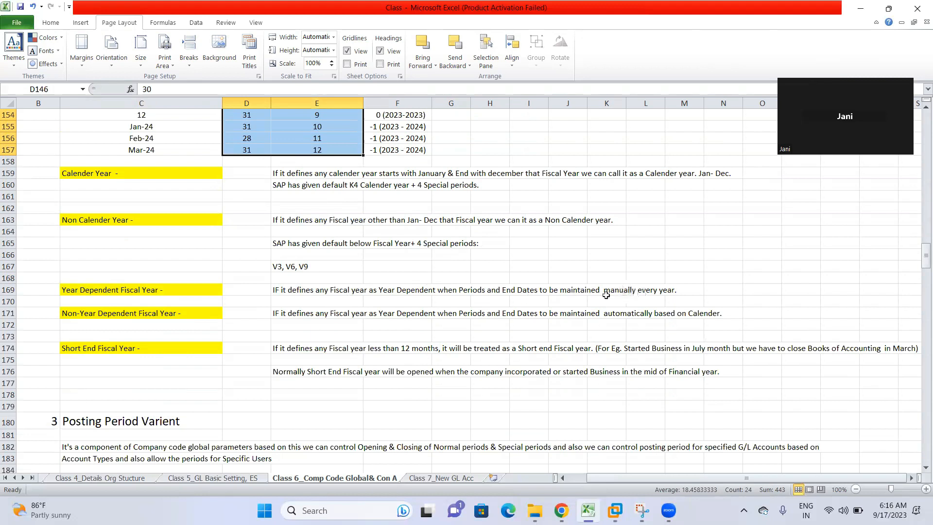
Step: Select the end dates and periods of months 4 through Mar-24 and review them against the Non-Year Dependent Fiscal Year definition
{"action": "scroll", "coordinate": [189, 301], "scroll_direction": "up", "scroll_amount": 4}
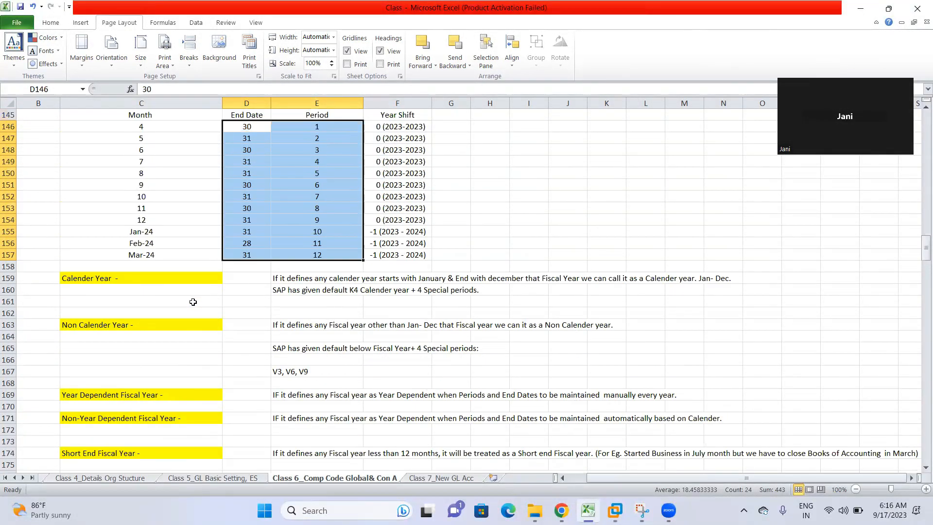
{"action": "left_click_drag", "start_coordinate": [235, 165], "coordinate": [311, 289]}
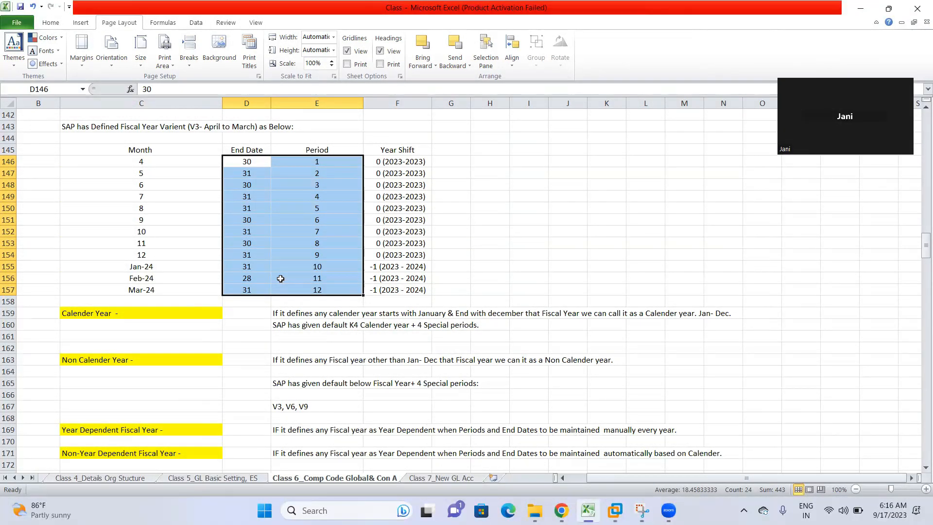
{"action": "left_click", "coordinate": [238, 198]}
{"action": "left_click_drag", "start_coordinate": [231, 157], "coordinate": [329, 289]}
{"action": "scroll", "coordinate": [132, 312], "scroll_direction": "down", "scroll_amount": 3}
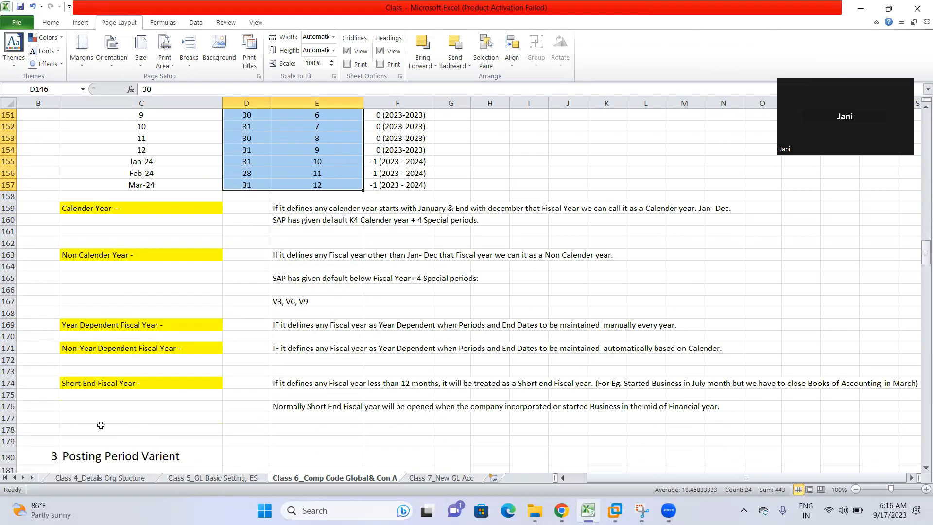
Step: Check the Non-Year Dependent Fiscal Year entry against the standard variants V3, V6, V9 and K4, together with the Year Dependent definition
{"action": "left_click", "coordinate": [92, 350]}
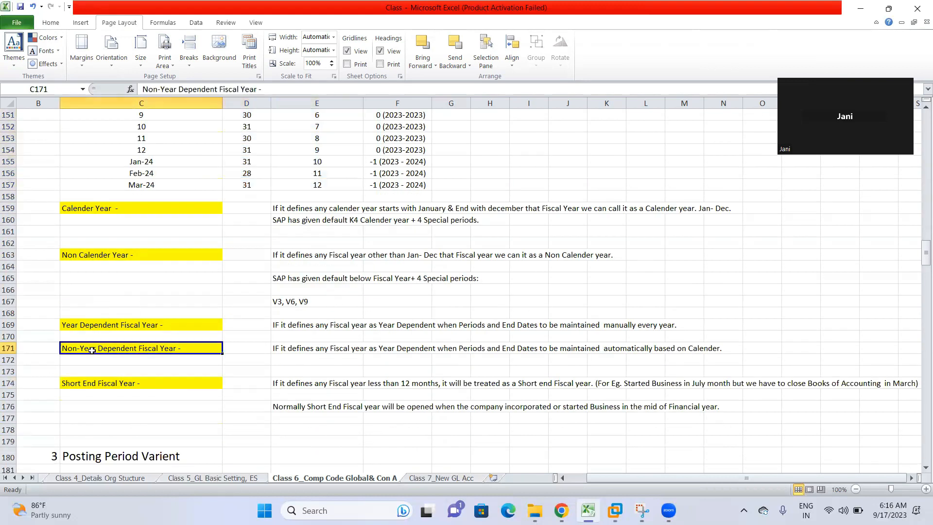
{"action": "scroll", "coordinate": [104, 348], "scroll_direction": "up", "scroll_amount": 7}
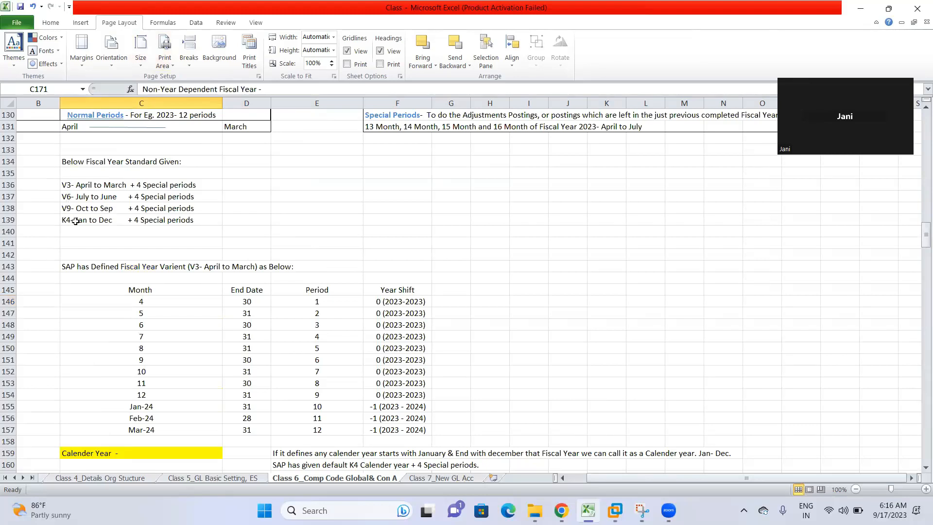
{"action": "scroll", "coordinate": [233, 291], "scroll_direction": "down", "scroll_amount": 9}
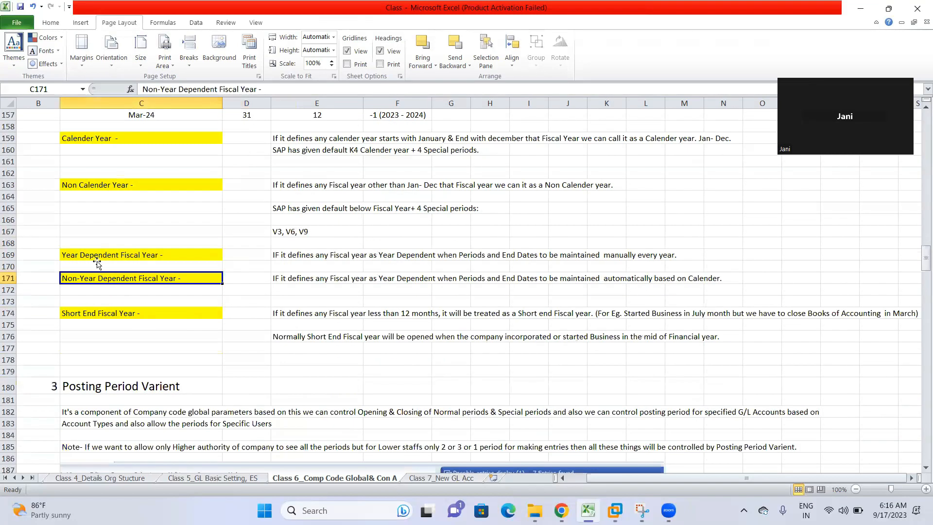
{"action": "left_click_drag", "start_coordinate": [92, 253], "coordinate": [496, 282]}
{"action": "left_click", "coordinate": [401, 302]}
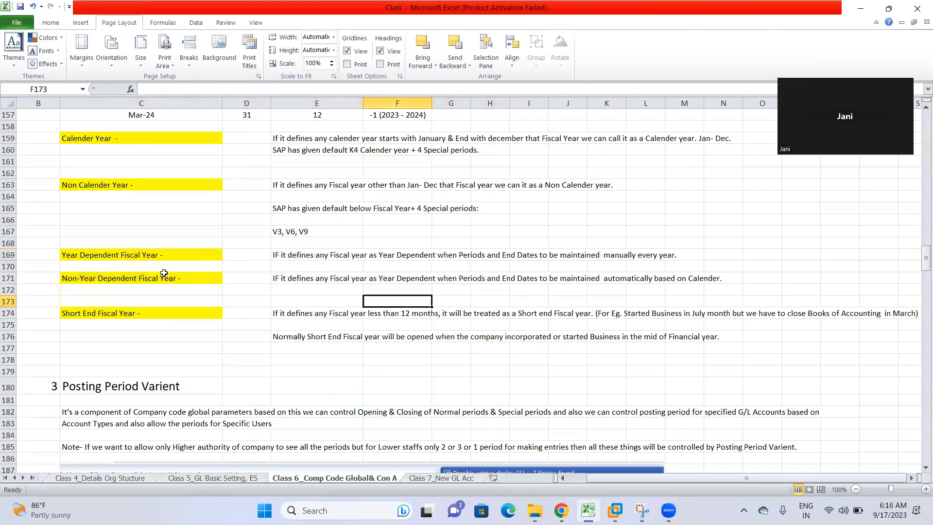
Step: Review the Year Dependent Fiscal Year definition in cell E169 against the list of standard fiscal year variants
{"action": "left_click", "coordinate": [284, 253]}
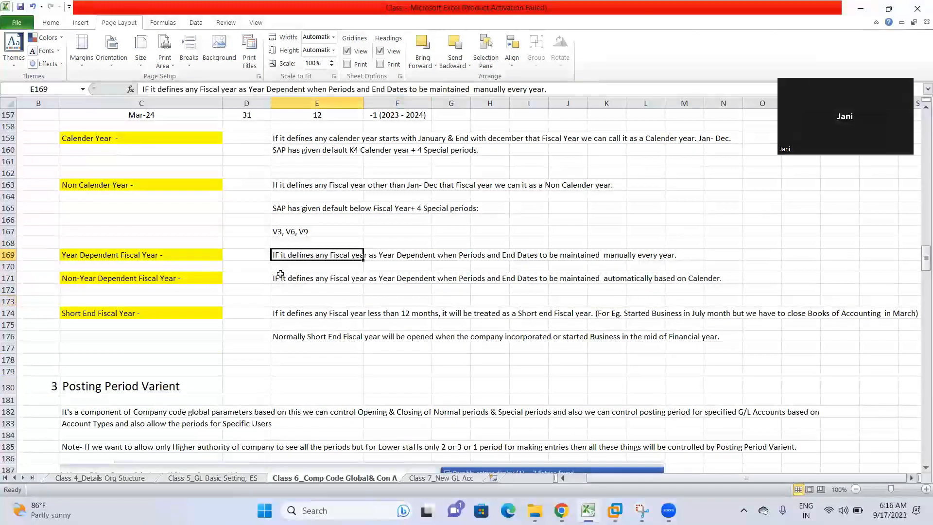
{"action": "scroll", "coordinate": [403, 287], "scroll_direction": "up", "scroll_amount": 6}
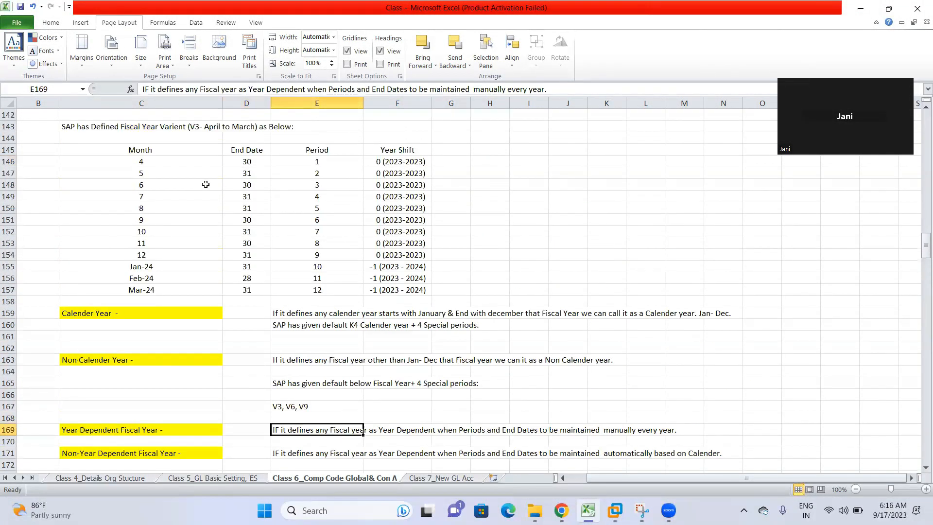
{"action": "scroll", "coordinate": [116, 217], "scroll_direction": "up", "scroll_amount": 2}
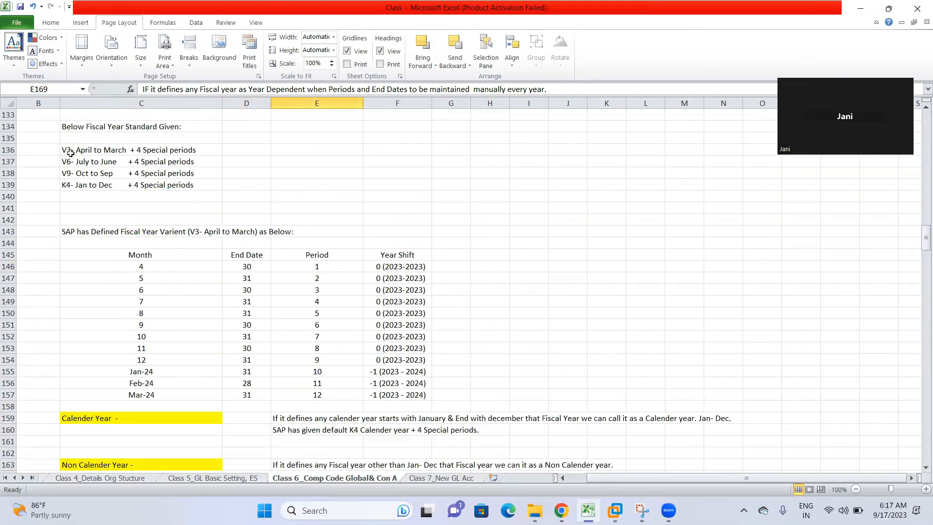
{"action": "scroll", "coordinate": [375, 357], "scroll_direction": "down", "scroll_amount": 7}
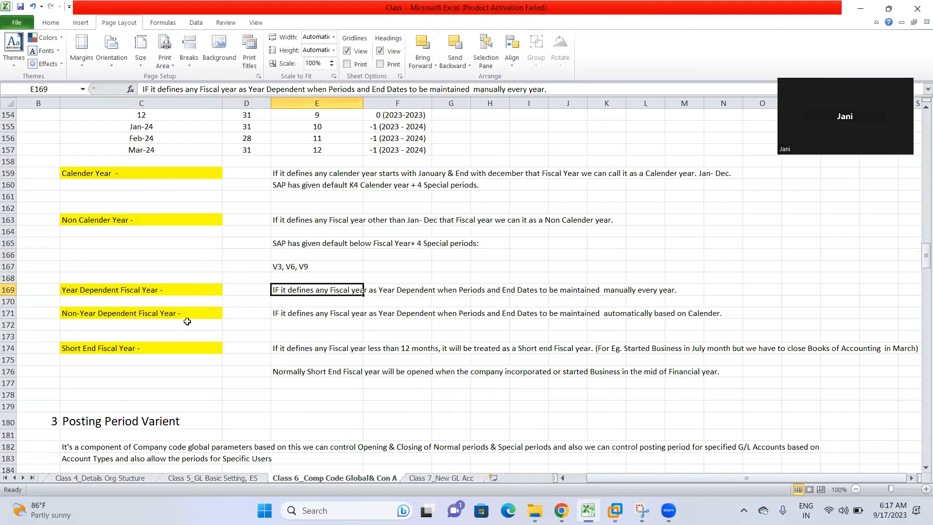
Step: Recheck the V3 table's End Date and Period values from month 4 to Mar-24 against both year dependency definitions
{"action": "scroll", "coordinate": [441, 313], "scroll_direction": "up", "scroll_amount": 4}
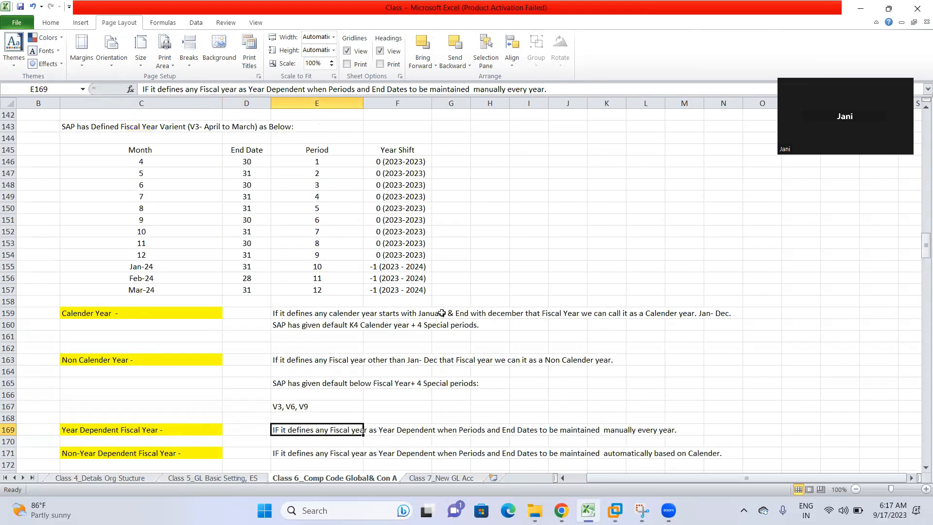
{"action": "scroll", "coordinate": [442, 313], "scroll_direction": "up", "scroll_amount": 1}
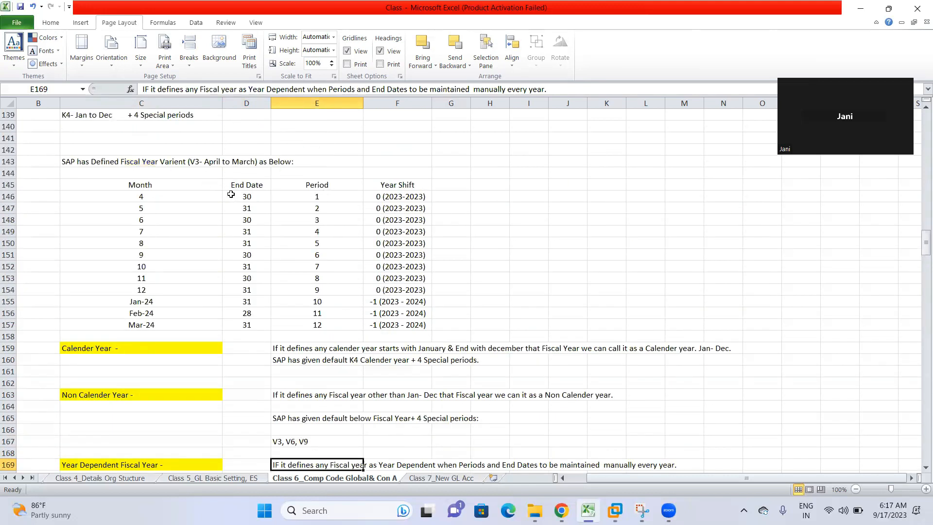
{"action": "left_click_drag", "start_coordinate": [234, 194], "coordinate": [303, 324]}
{"action": "scroll", "coordinate": [302, 324], "scroll_direction": "down", "scroll_amount": 6}
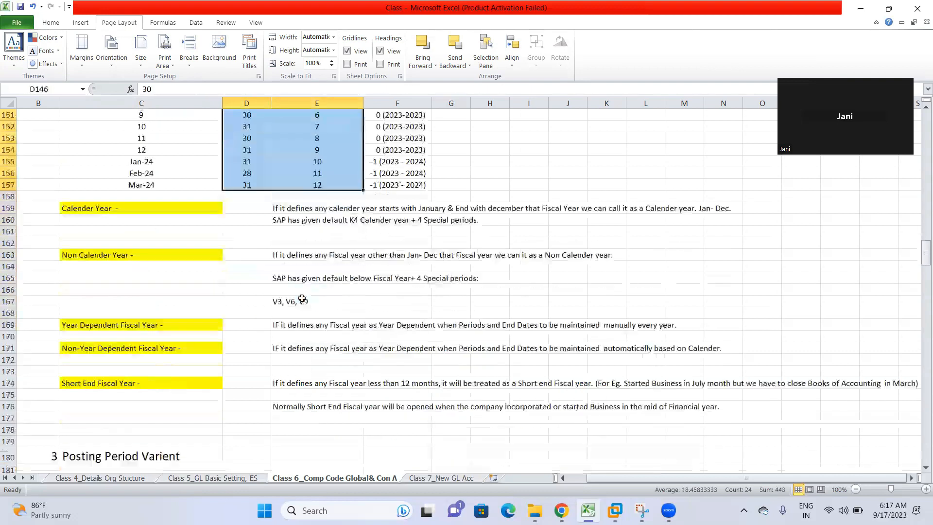
{"action": "scroll", "coordinate": [324, 290], "scroll_direction": "up", "scroll_amount": 4}
{"action": "scroll", "coordinate": [323, 290], "scroll_direction": "up", "scroll_amount": 1}
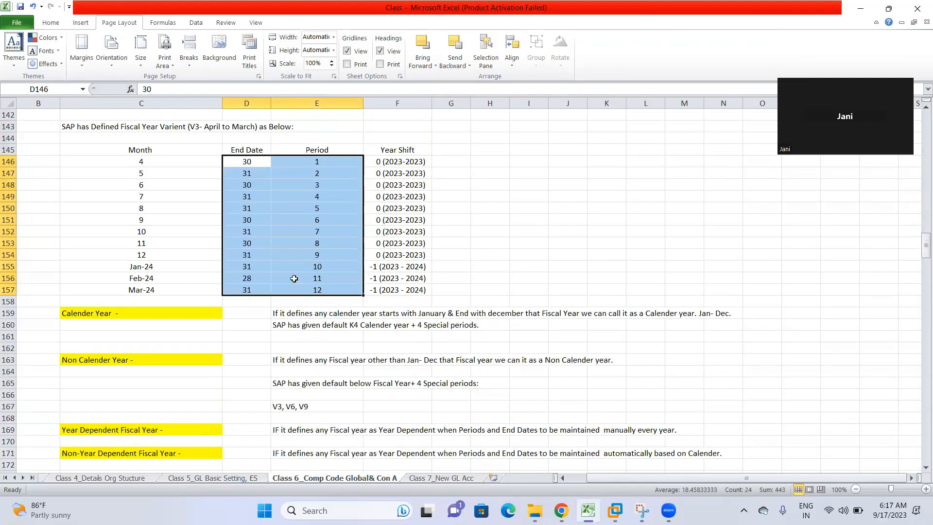
{"action": "scroll", "coordinate": [290, 249], "scroll_direction": "down", "scroll_amount": 6}
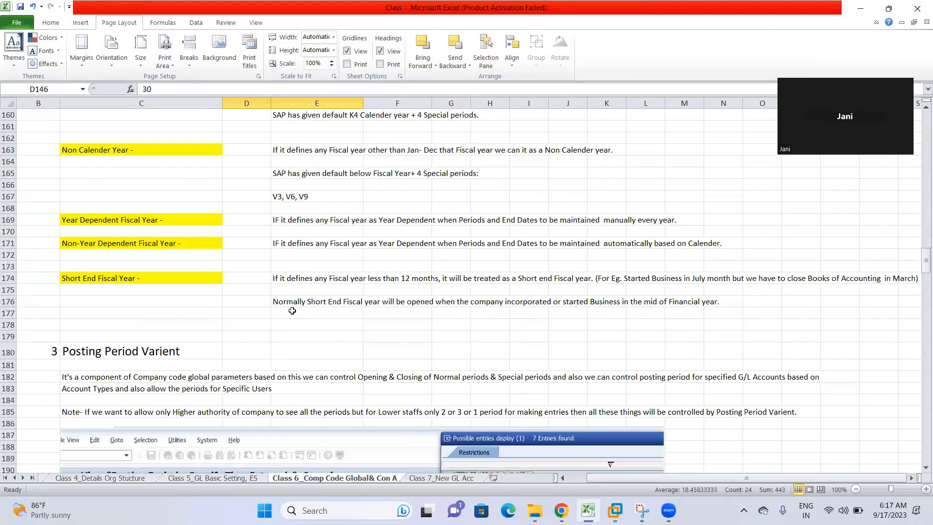
Step: Review the closing note on Short End Fiscal Years and go to the Posting Period Varient section
{"action": "left_click", "coordinate": [306, 326]}
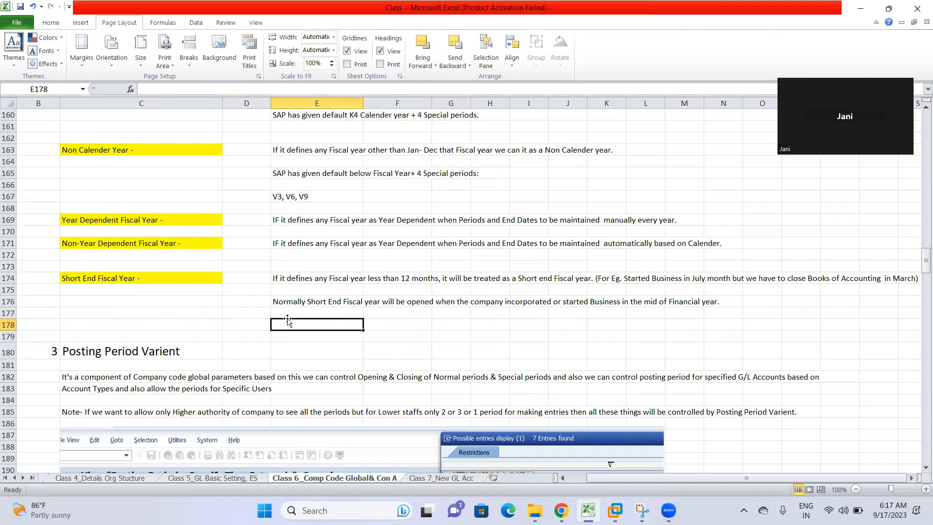
{"action": "left_click", "coordinate": [307, 313]}
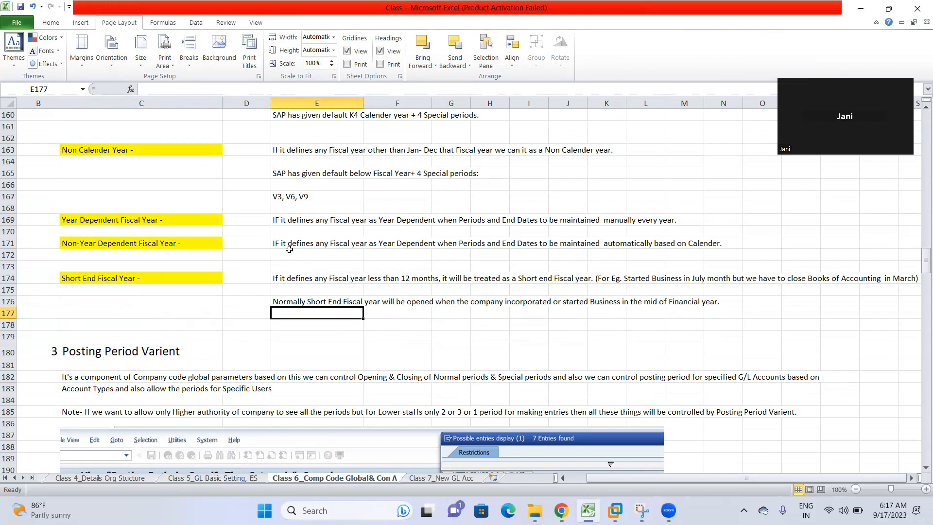
{"action": "left_click", "coordinate": [411, 313]}
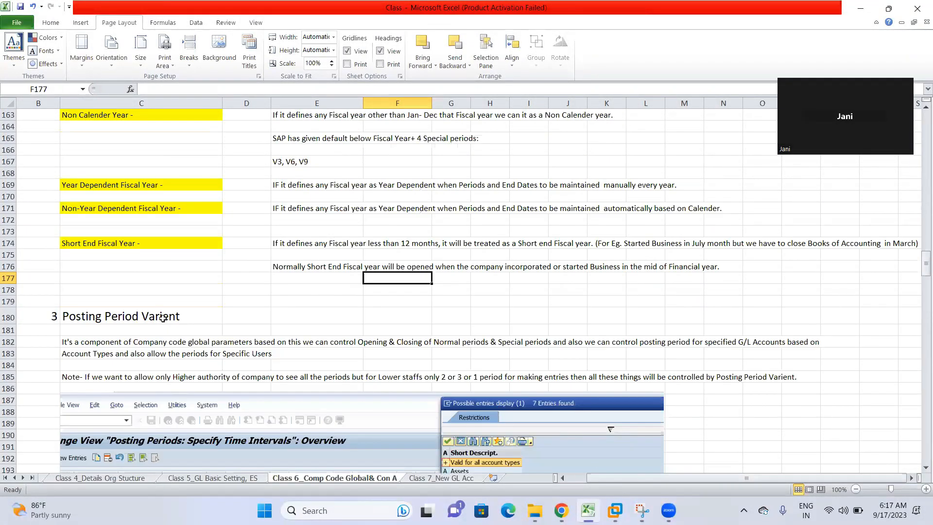
{"action": "scroll", "coordinate": [123, 243], "scroll_direction": "up", "scroll_amount": 2}
{"action": "scroll", "coordinate": [123, 242], "scroll_direction": "down", "scroll_amount": 8}
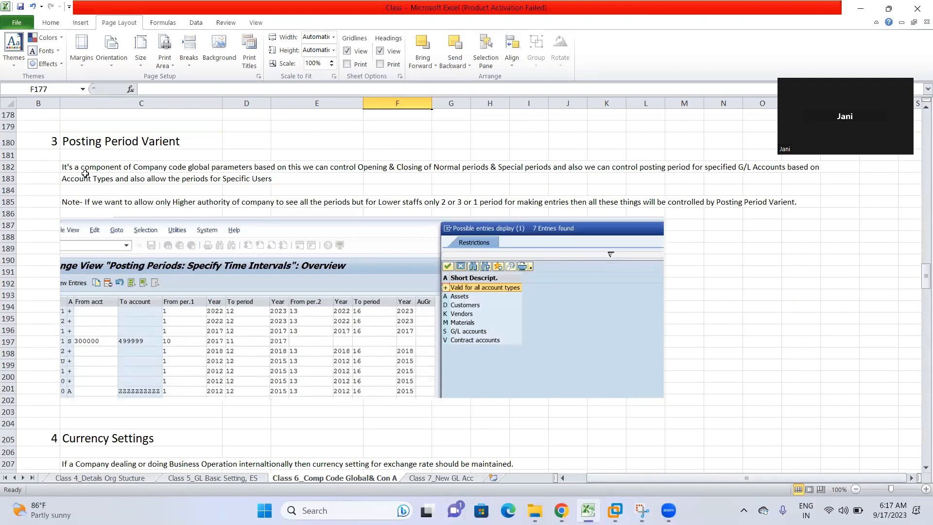
Step: Return to the Fiscal Year Varient notes and review the standard variants V3, V6, V9 and K4
{"action": "scroll", "coordinate": [181, 232], "scroll_direction": "up", "scroll_amount": 17}
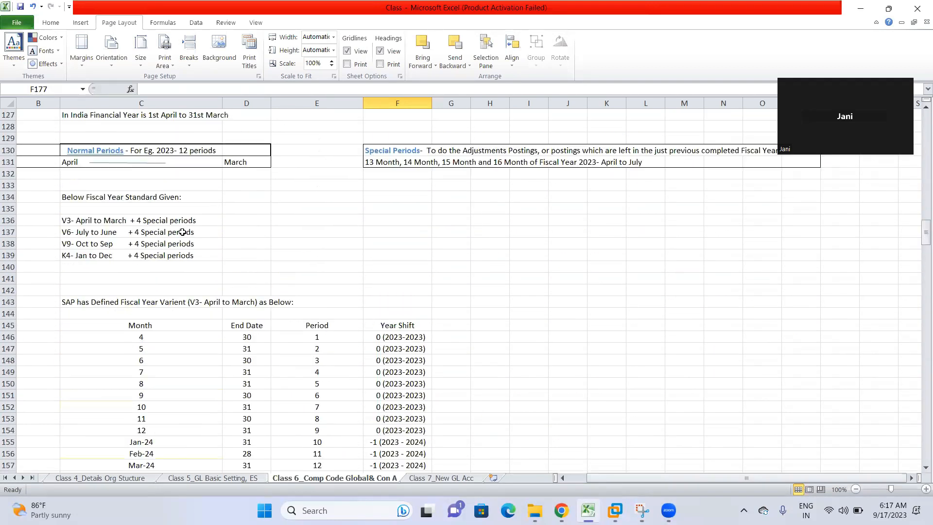
{"action": "scroll", "coordinate": [182, 232], "scroll_direction": "up", "scroll_amount": 5}
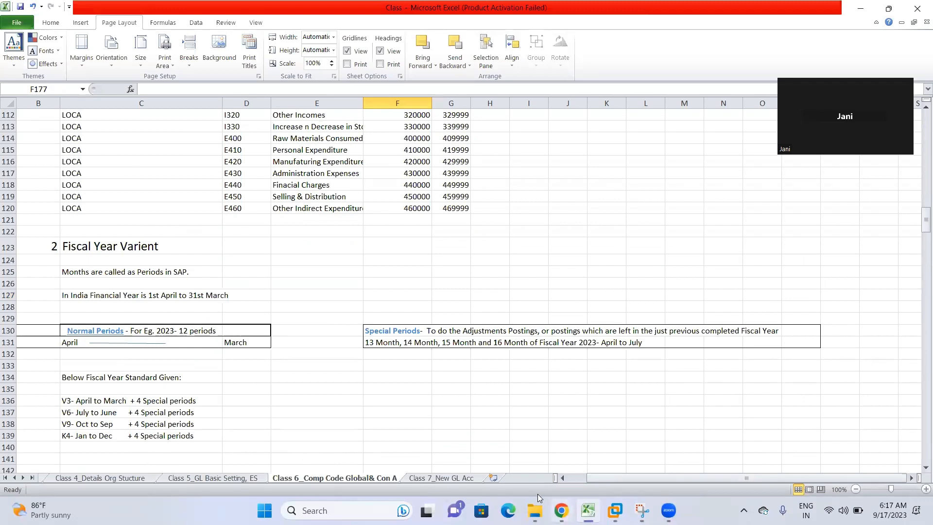
{"action": "scroll", "coordinate": [306, 371], "scroll_direction": "down", "scroll_amount": 1}
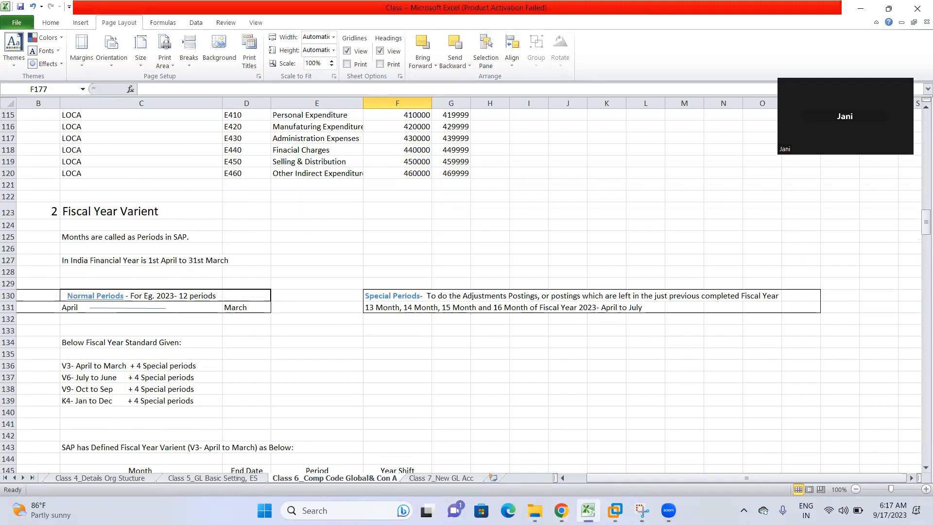
Step: Switch to the SAP session in VMware Workstation and collapse the General Ledger Accounting (New) branch of the IMG
{"action": "left_click", "coordinate": [614, 510]}
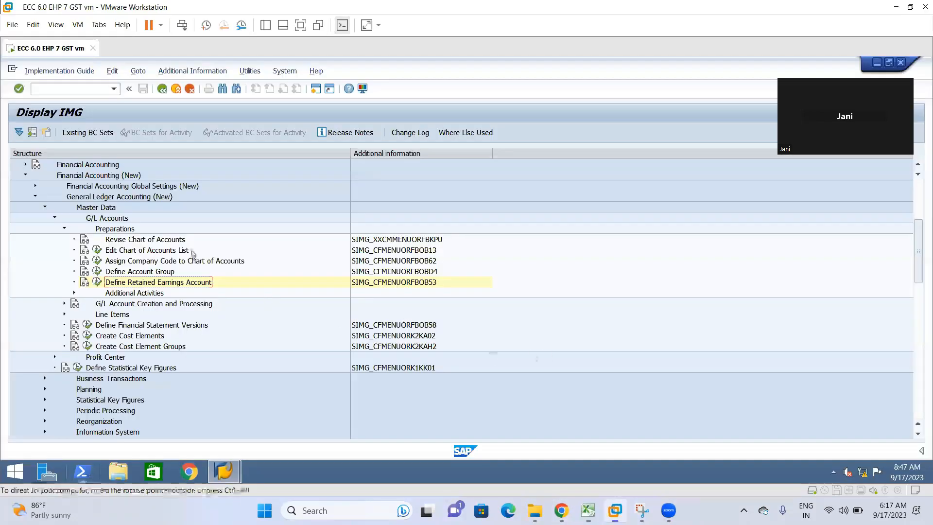
{"action": "left_click", "coordinate": [64, 228]}
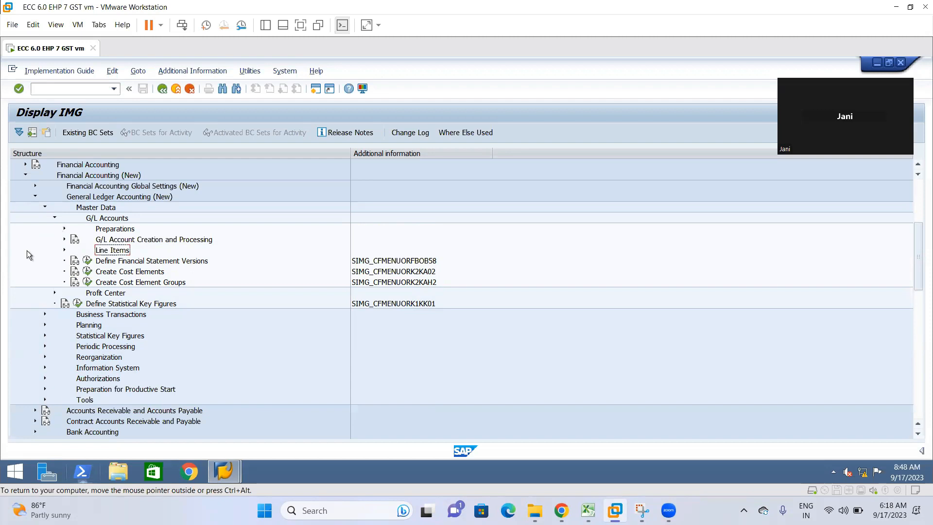
{"action": "left_click", "coordinate": [54, 218]}
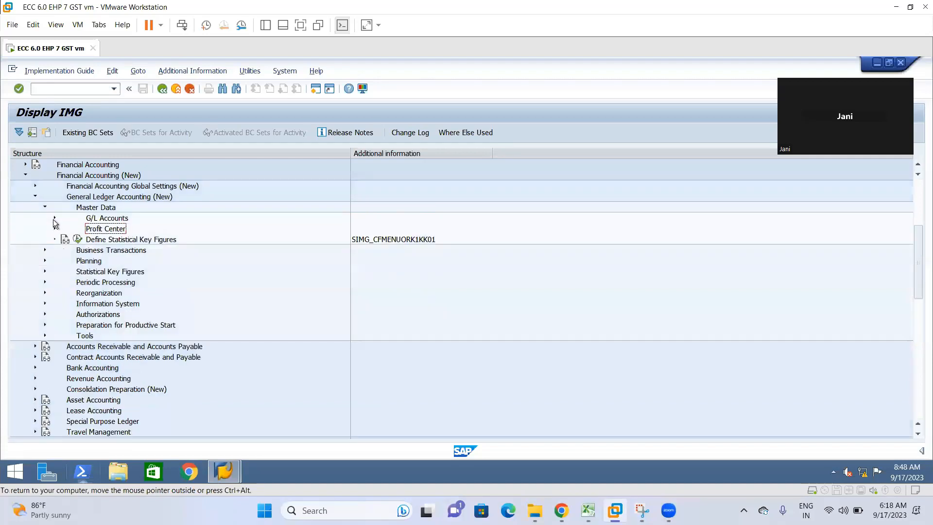
{"action": "left_click", "coordinate": [35, 196]}
Step: Open Maintain Fiscal Year Variant (Maintain Shortened Fisc. Year) from the Fiscal Year and Posting Periods node under Ledgers in Financial Accounting Global Settings (New)
{"action": "left_click", "coordinate": [36, 185]}
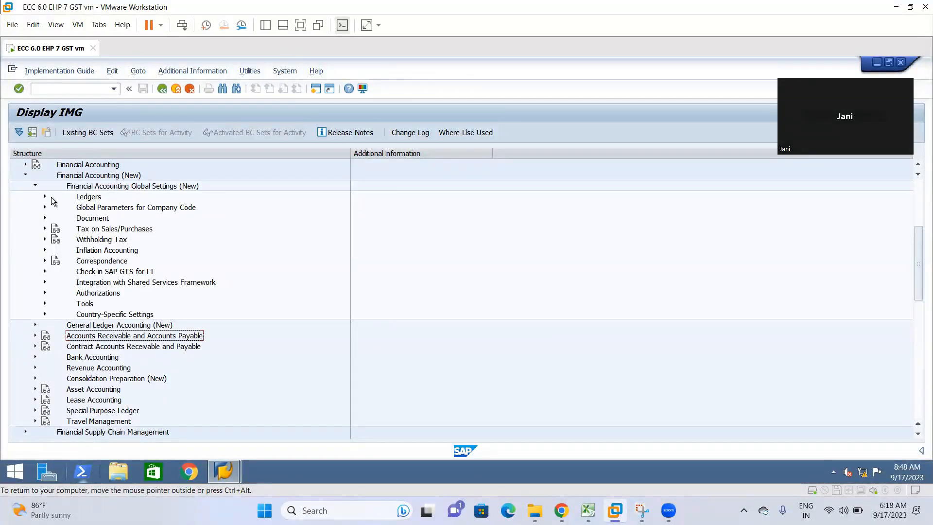
{"action": "left_click", "coordinate": [45, 196]}
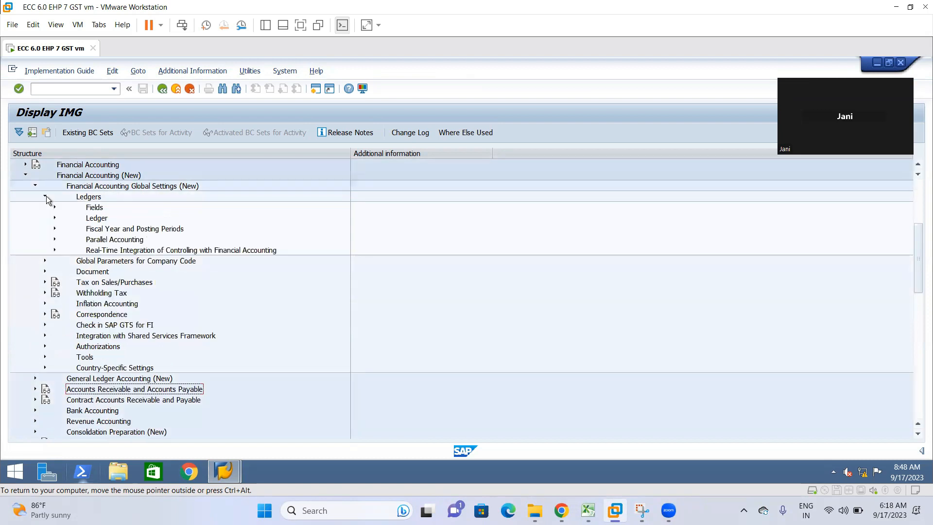
{"action": "left_click", "coordinate": [54, 228]}
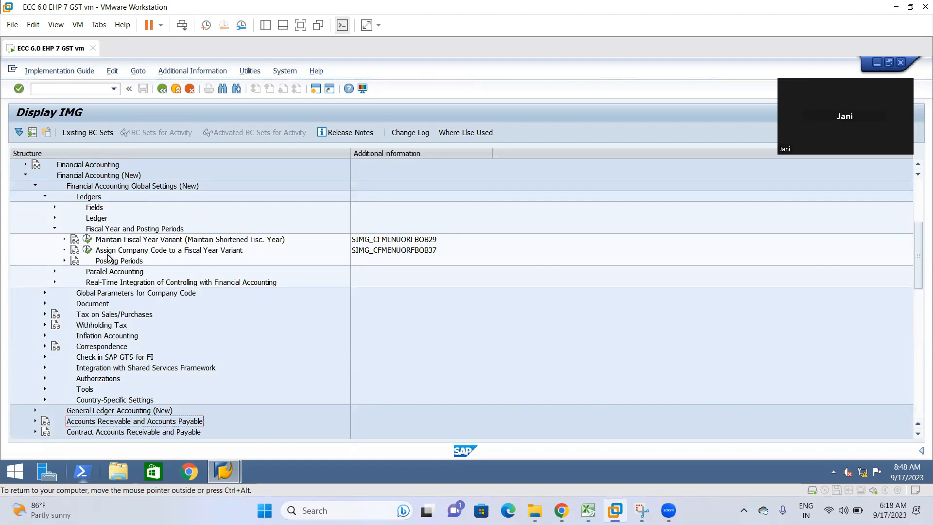
{"action": "scroll", "coordinate": [229, 333], "scroll_direction": "up", "scroll_amount": 1}
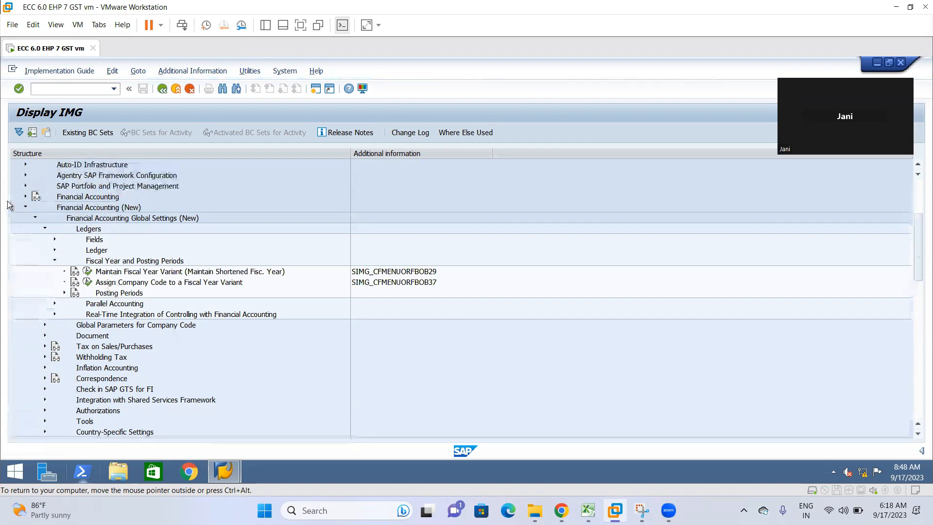
{"action": "scroll", "coordinate": [8, 204], "scroll_direction": "up", "scroll_amount": 2}
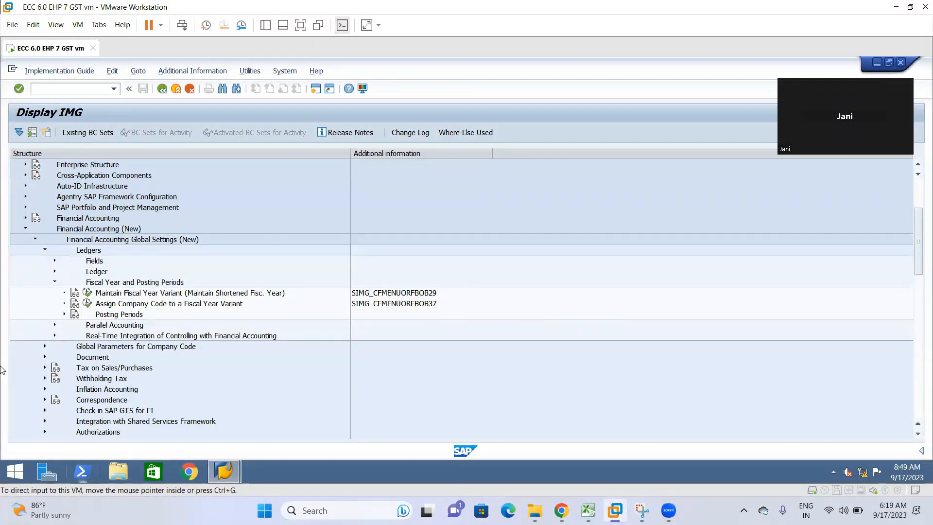
{"action": "left_click", "coordinate": [87, 295]}
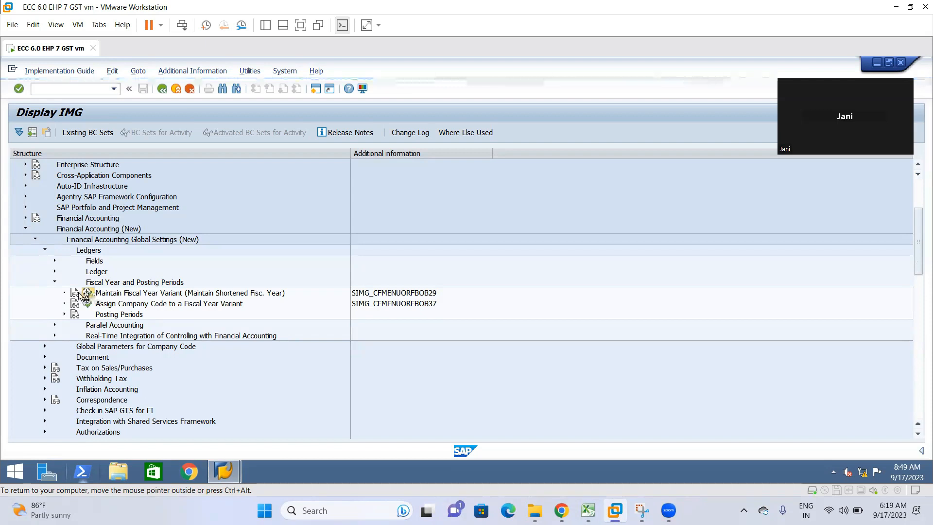
{"action": "left_click", "coordinate": [77, 293]}
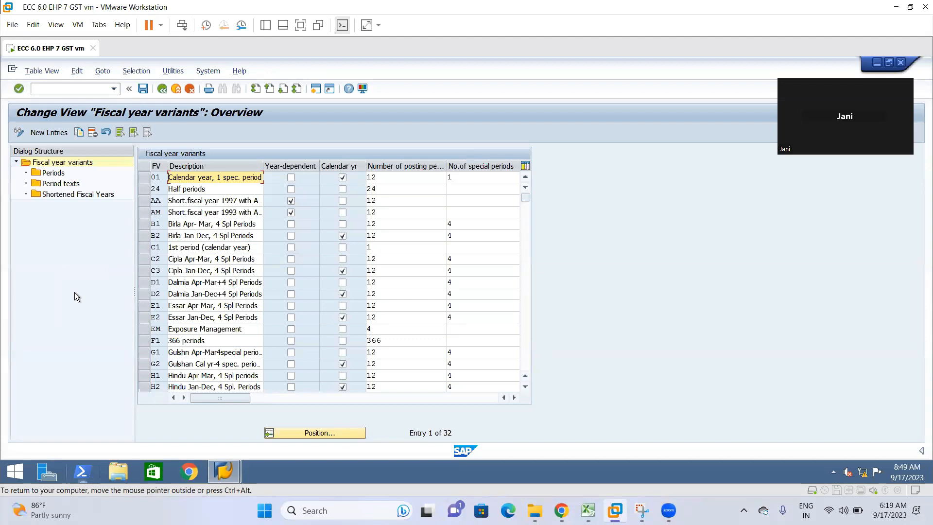
{"action": "left_click", "coordinate": [315, 433]}
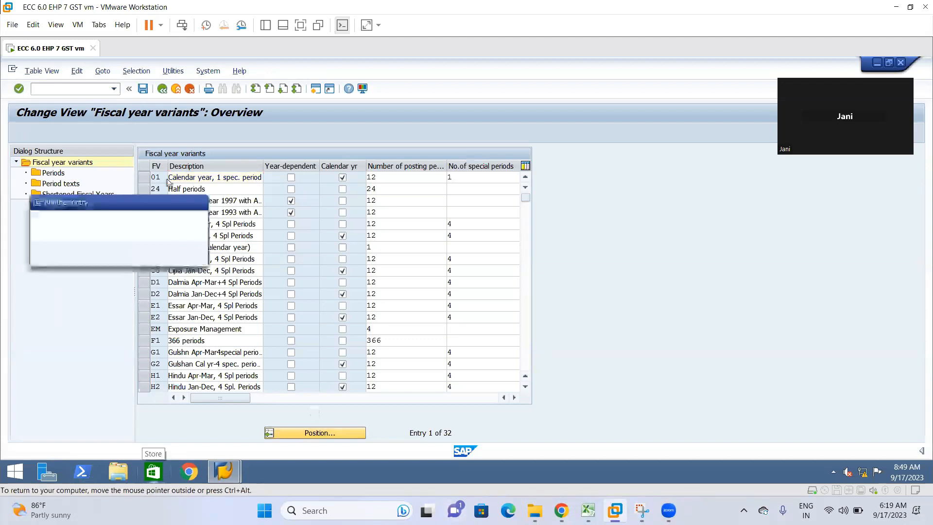
{"action": "type", "text": "v"}
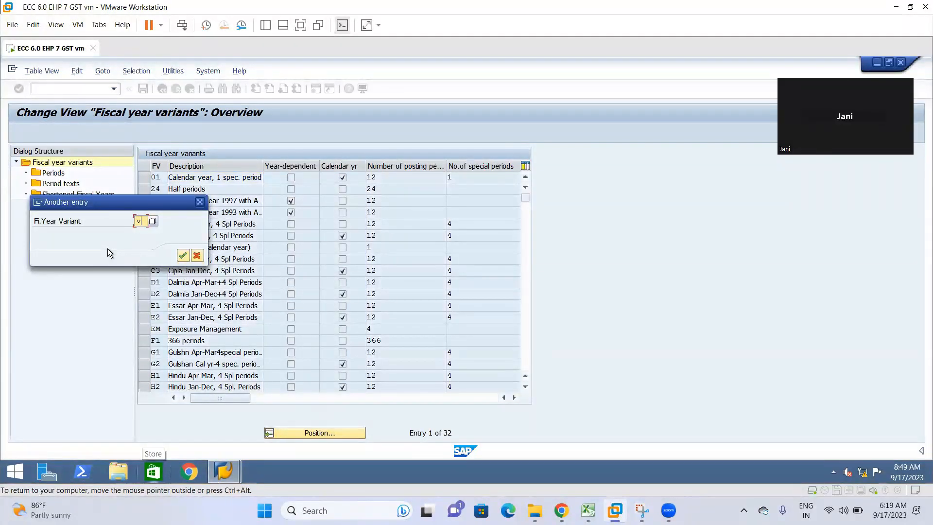
{"action": "left_click", "coordinate": [199, 202]}
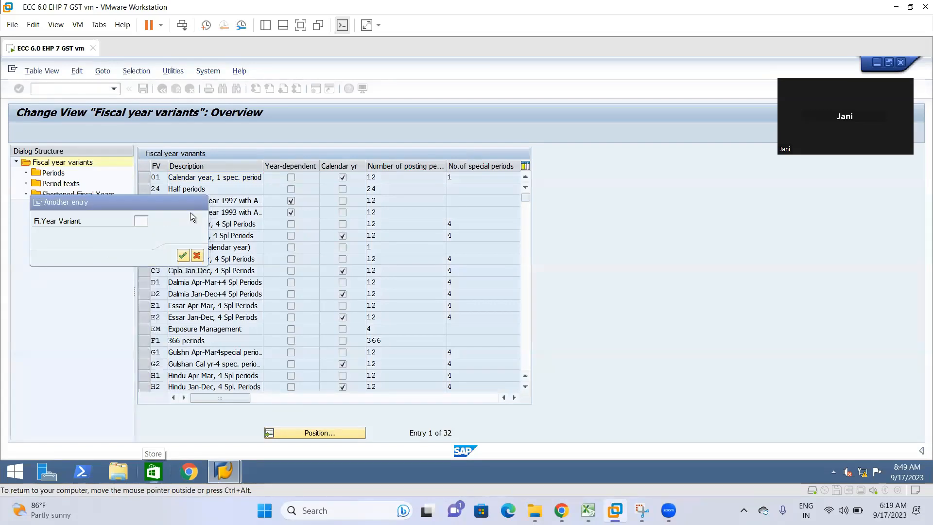
Step: Position the list of fiscal year variants at variant V3
{"action": "left_click", "coordinate": [362, 431]}
{"action": "type", "text": "v3"}
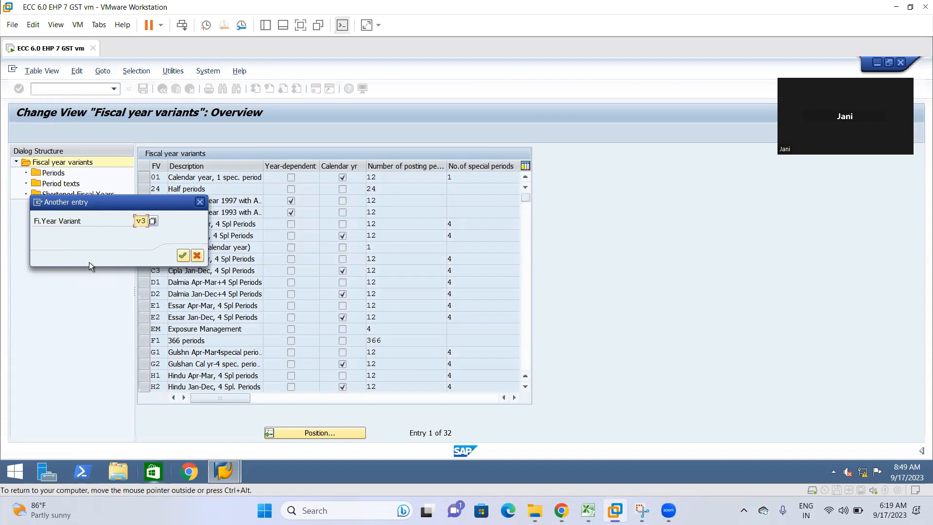
{"action": "key", "text": "Return"}
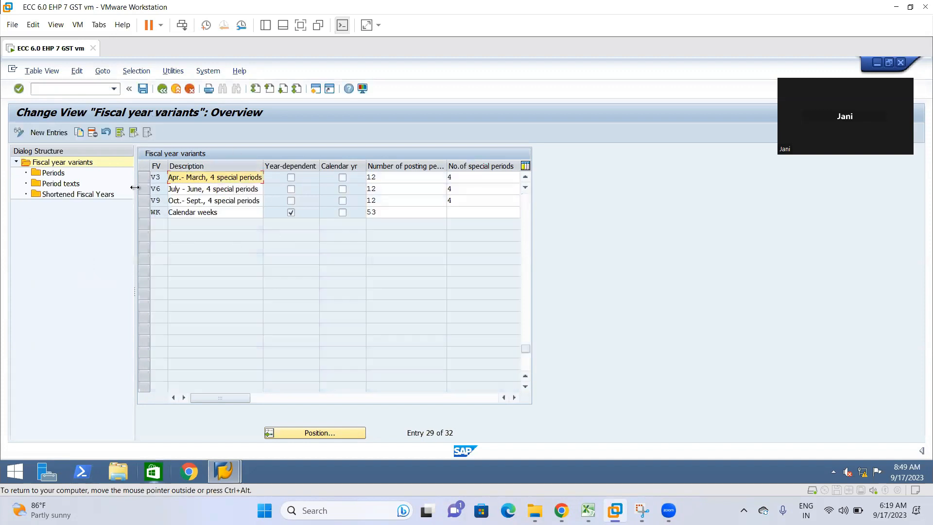
Step: Copy the standard fiscal year variant V3 and set the key of the copy to L1
{"action": "left_click", "coordinate": [144, 178]}
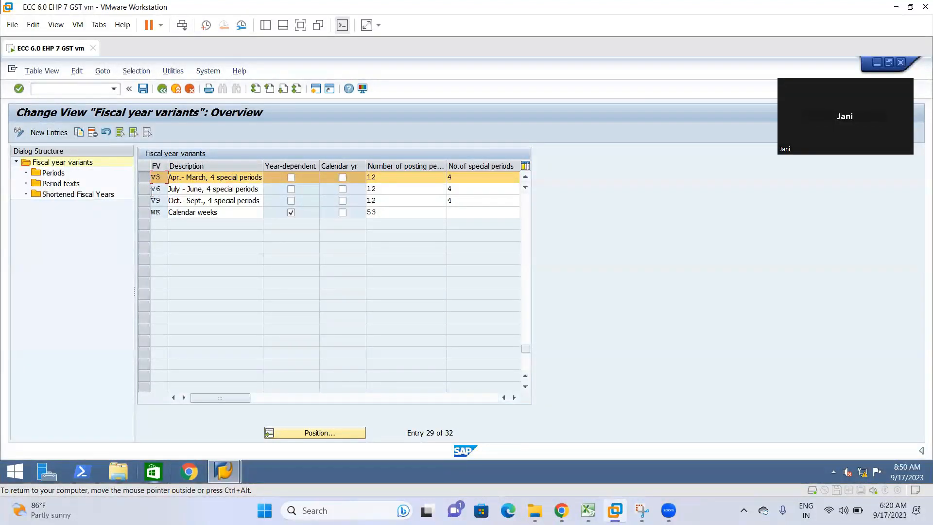
{"action": "left_click", "coordinate": [77, 132]}
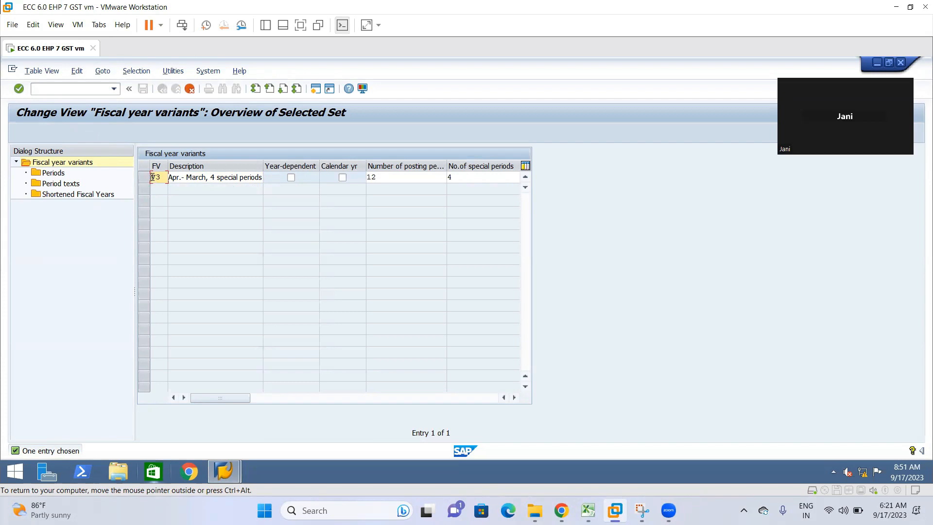
{"action": "type", "text": "L!"}
{"action": "type", "text": "1"}
Step: Change the description of variant L1 to the company name followed by "Apr-Mar4special periods"
{"action": "left_click", "coordinate": [174, 180]}
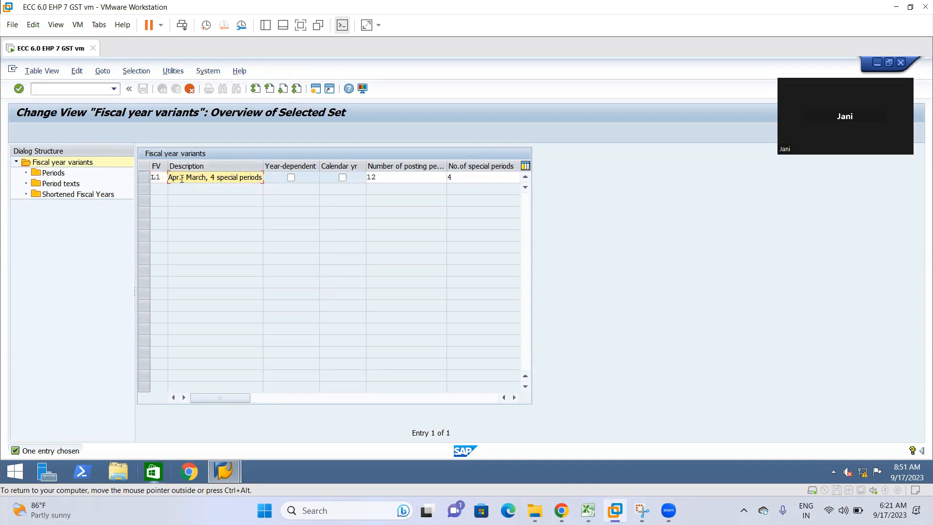
{"action": "type", "text": "Dilip"}
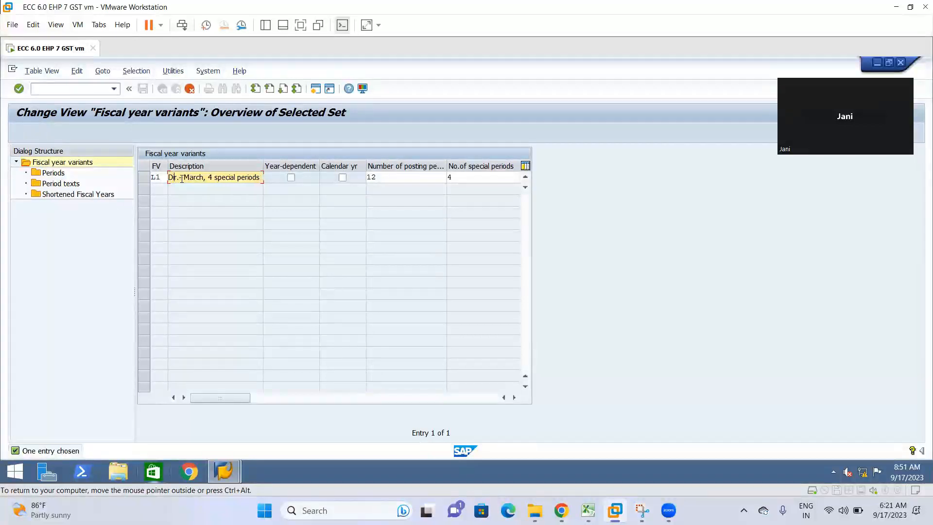
{"action": "type", "text": " A"}
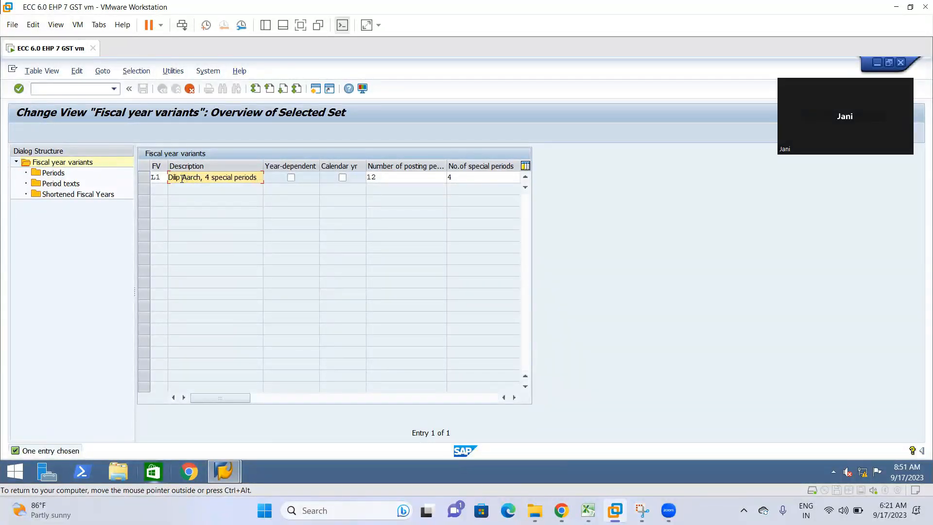
{"action": "key", "text": "Delete"}
{"action": "type", "text": "pr"}
{"action": "key", "text": "Delete"}
{"action": "type", "text": "-Mar"}
{"action": "type", "text": "4"}
Step: Confirm the L1 copy with all dependent entries and save the new fiscal year variant
{"action": "left_click", "coordinate": [160, 178]}
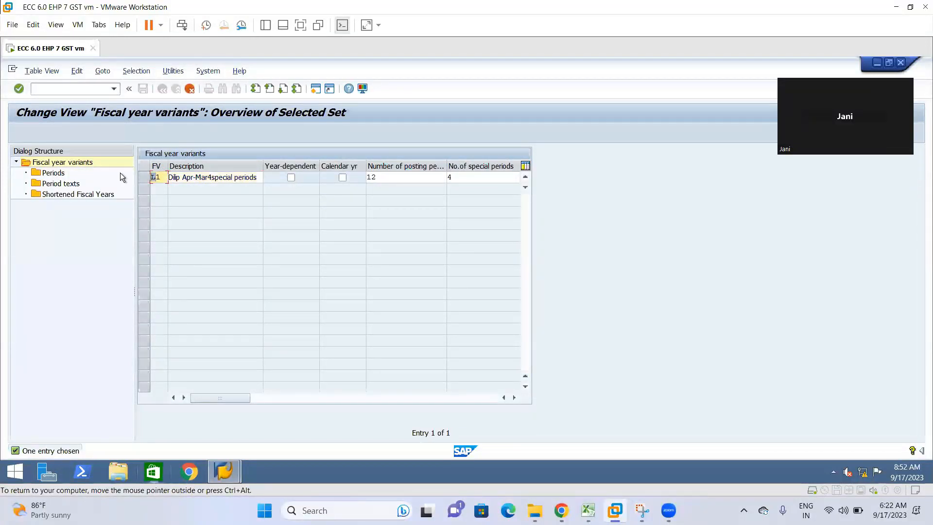
{"action": "left_click", "coordinate": [406, 177]}
{"action": "type", "text": "4"}
{"action": "key", "text": "Return"}
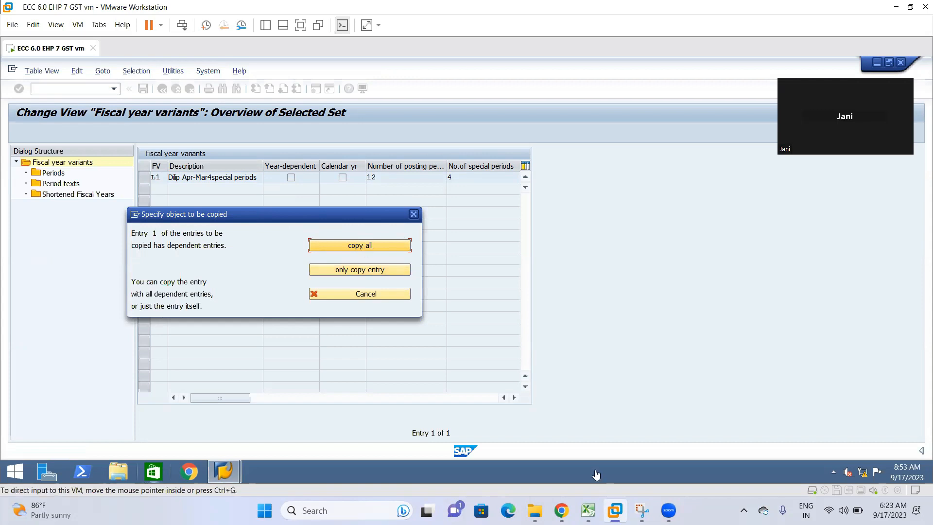
{"action": "mouse_move", "coordinate": [669, 510]}
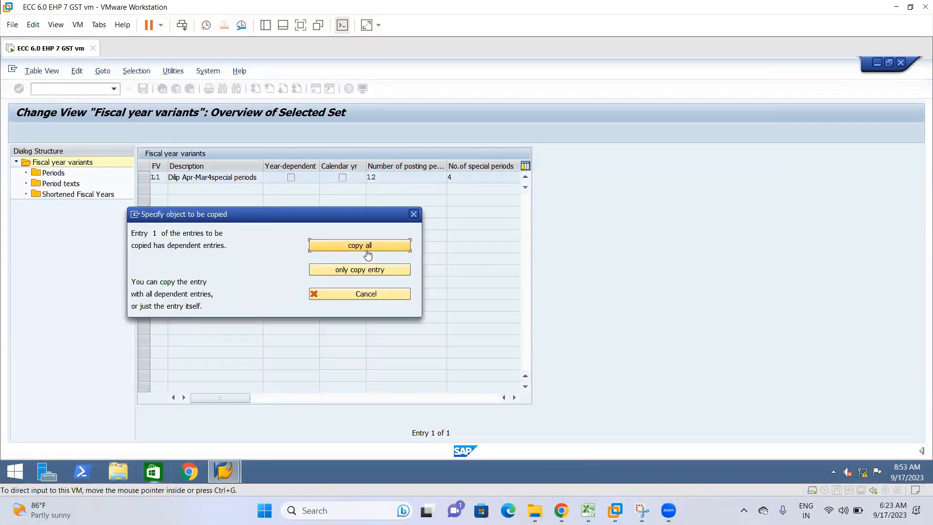
{"action": "left_click", "coordinate": [318, 247]}
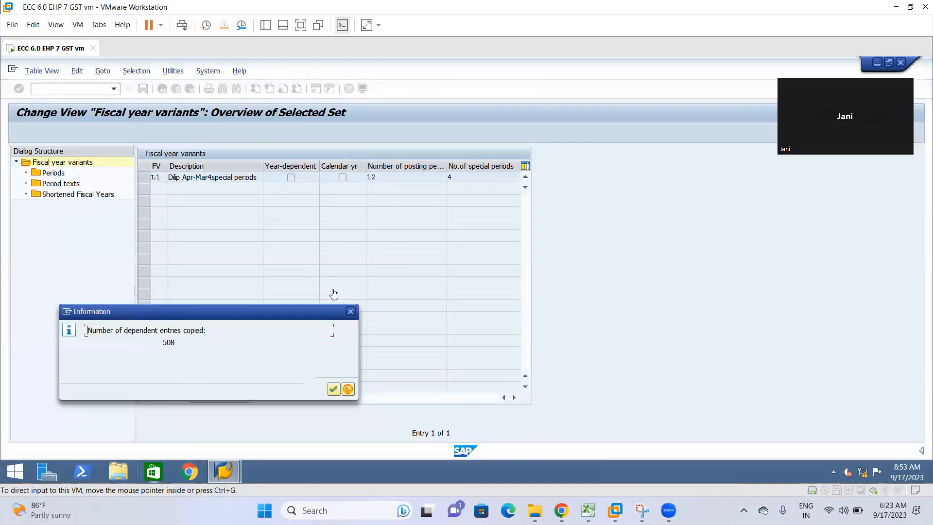
{"action": "left_click", "coordinate": [332, 389]}
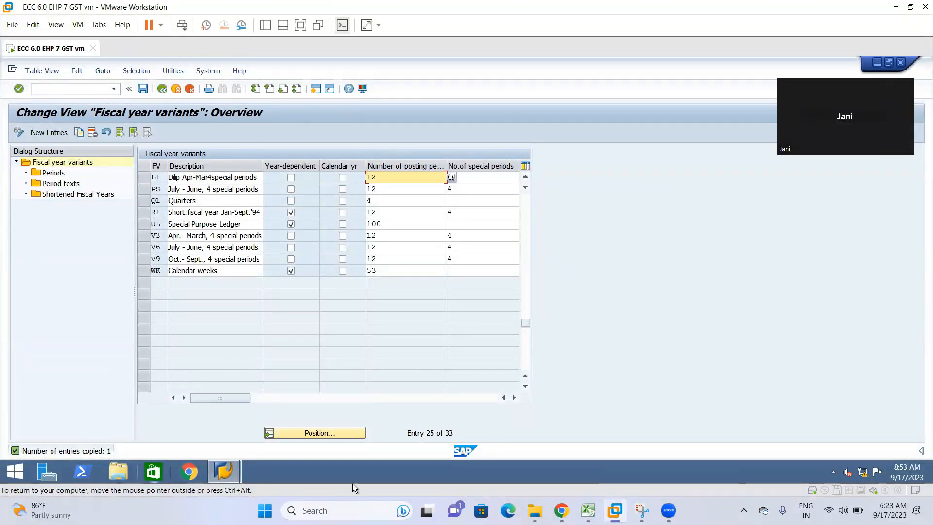
{"action": "left_click", "coordinate": [149, 90]}
{"action": "left_click", "coordinate": [223, 255]}
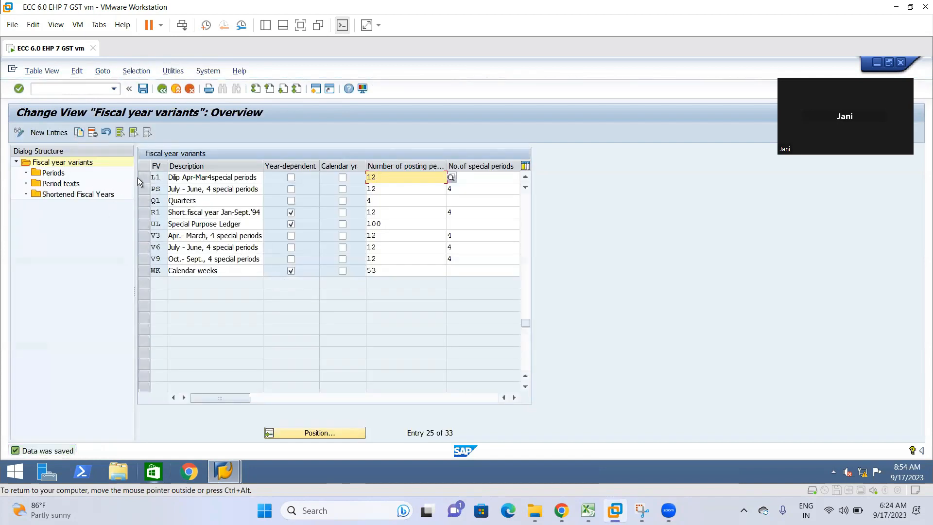
Step: Open the Periods of variant L1 to examine the year shift values and read the field help for Year shift
{"action": "left_click", "coordinate": [144, 177]}
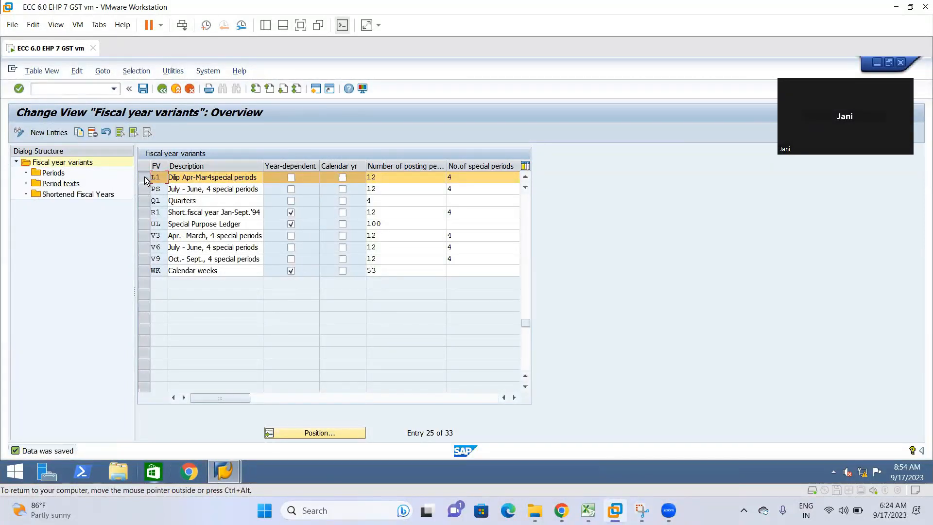
{"action": "double_click", "coordinate": [54, 176]}
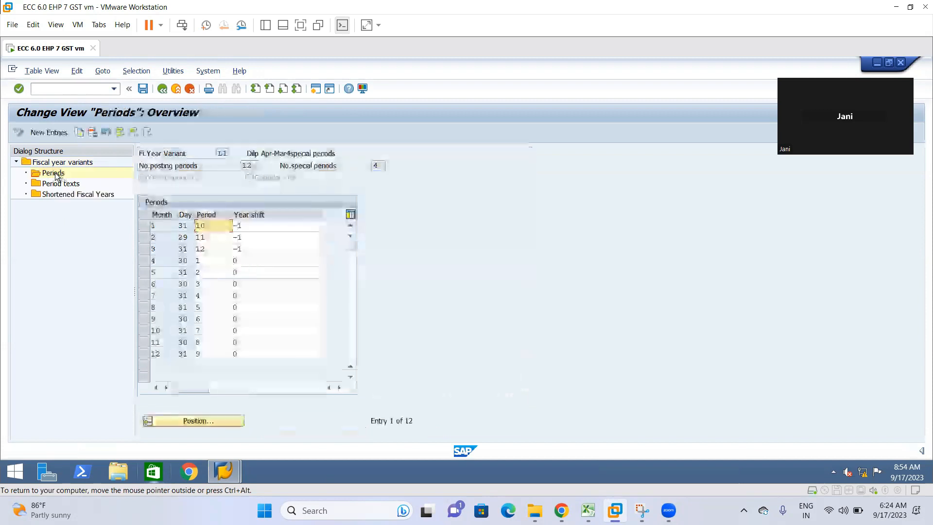
{"action": "left_click", "coordinate": [263, 261]}
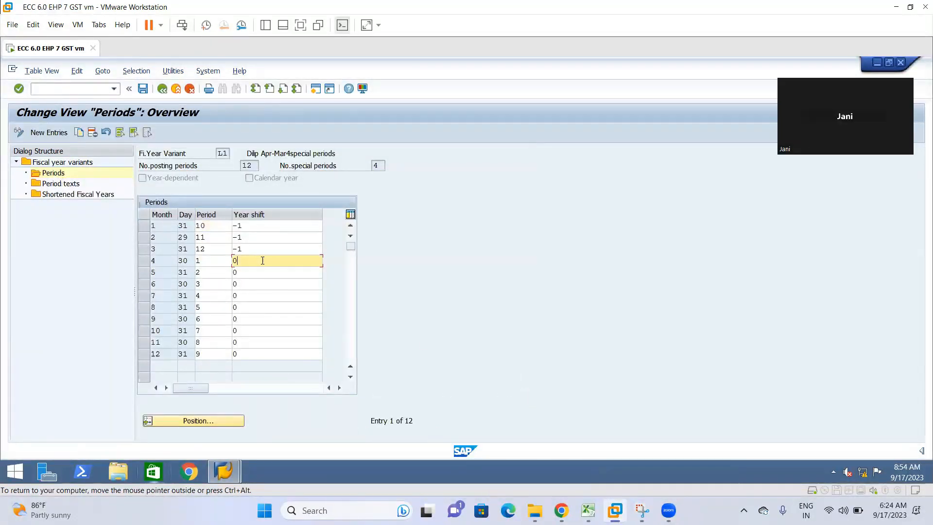
{"action": "left_click", "coordinate": [275, 226]}
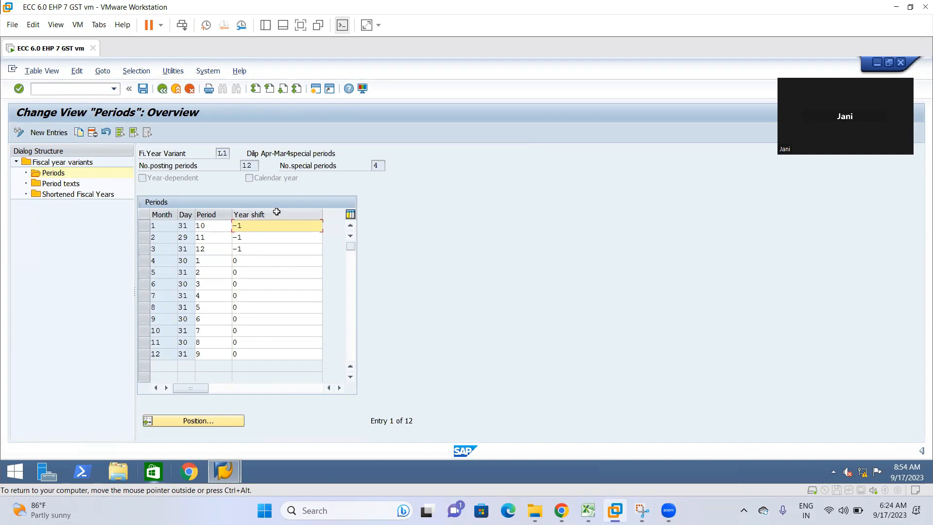
{"action": "left_click", "coordinate": [277, 211]}
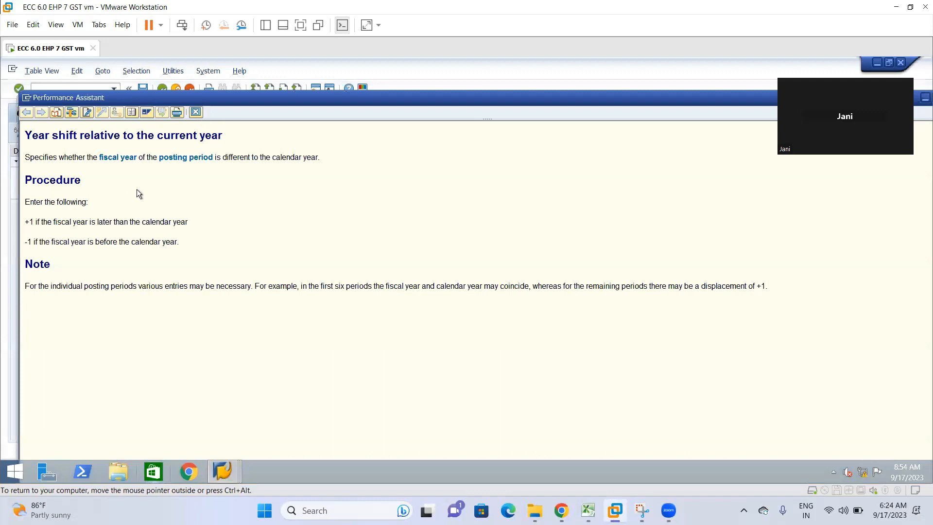
{"action": "left_click", "coordinate": [197, 114]}
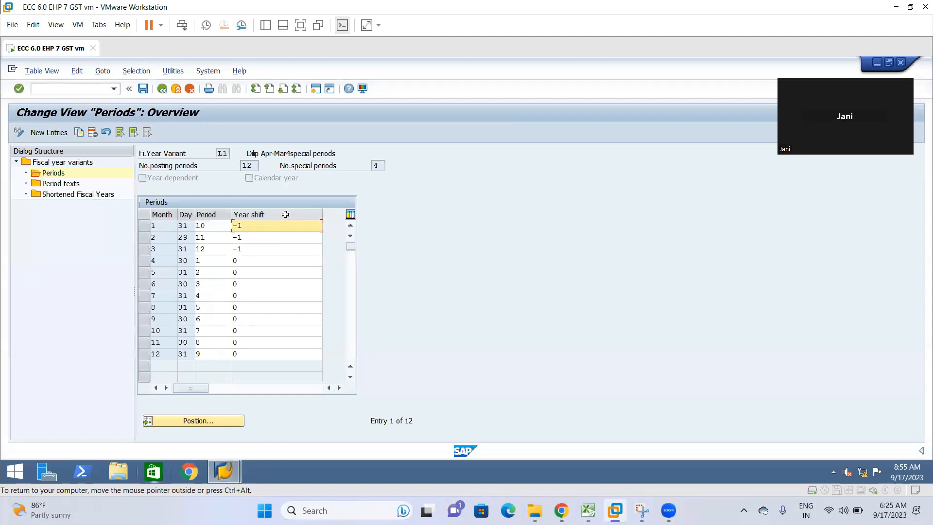
Step: Read the field help for Year shift again and check the year shift values for months 1 and 12
{"action": "key", "text": "F1"}
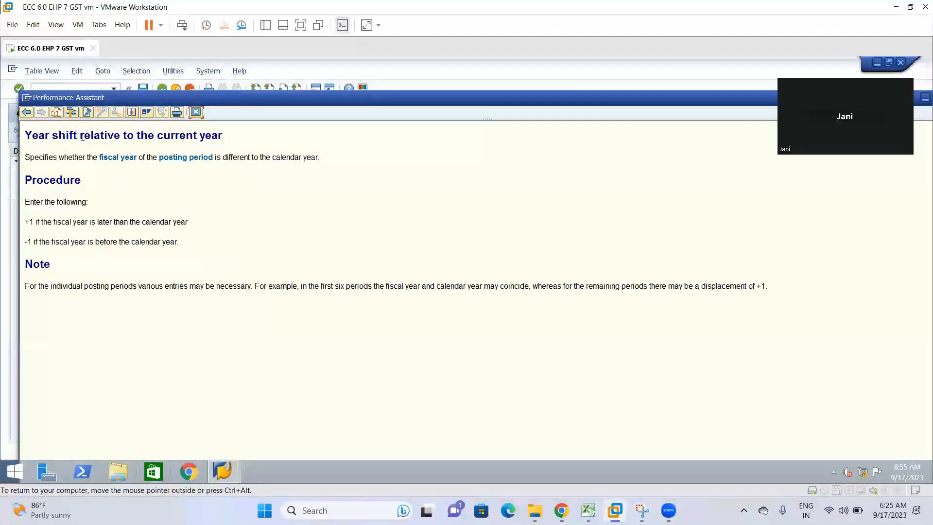
{"action": "left_click_drag", "start_coordinate": [249, 101], "coordinate": [311, 153]}
{"action": "left_click", "coordinate": [261, 168]}
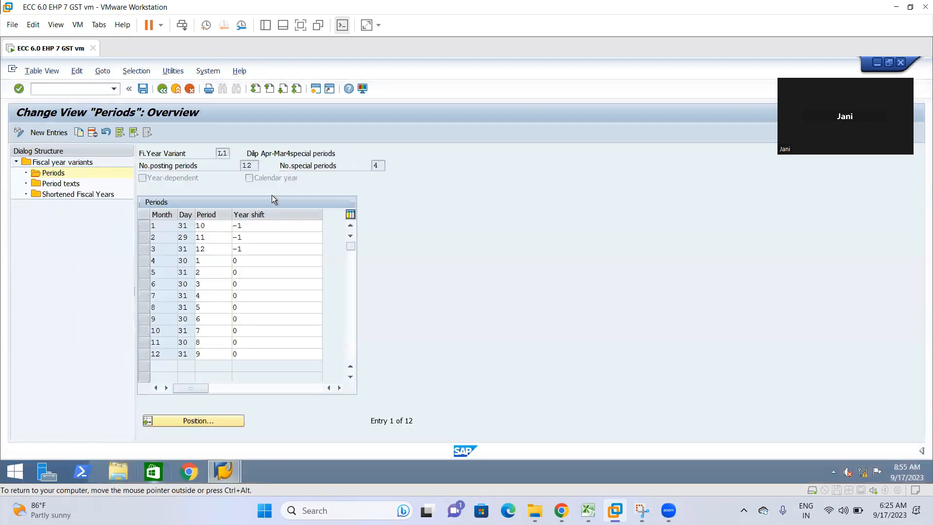
{"action": "left_click", "coordinate": [273, 226]}
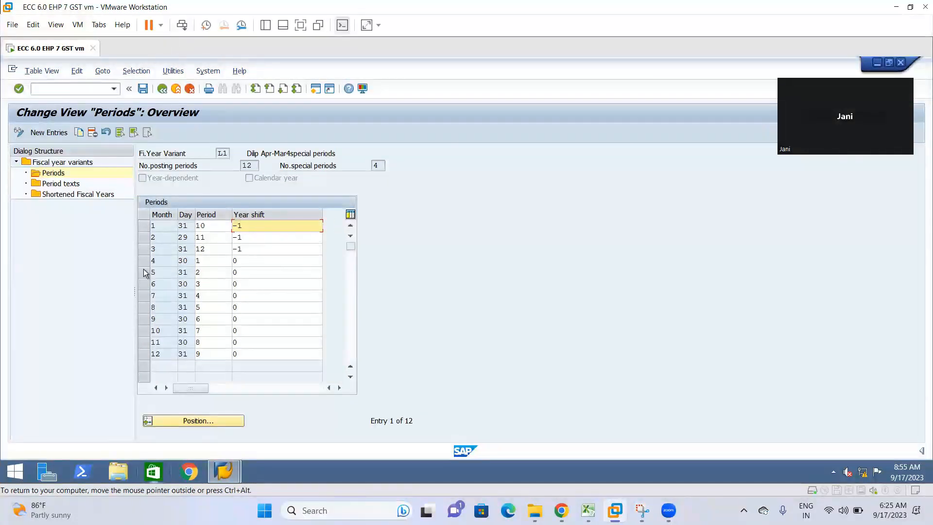
{"action": "left_click", "coordinate": [248, 353]}
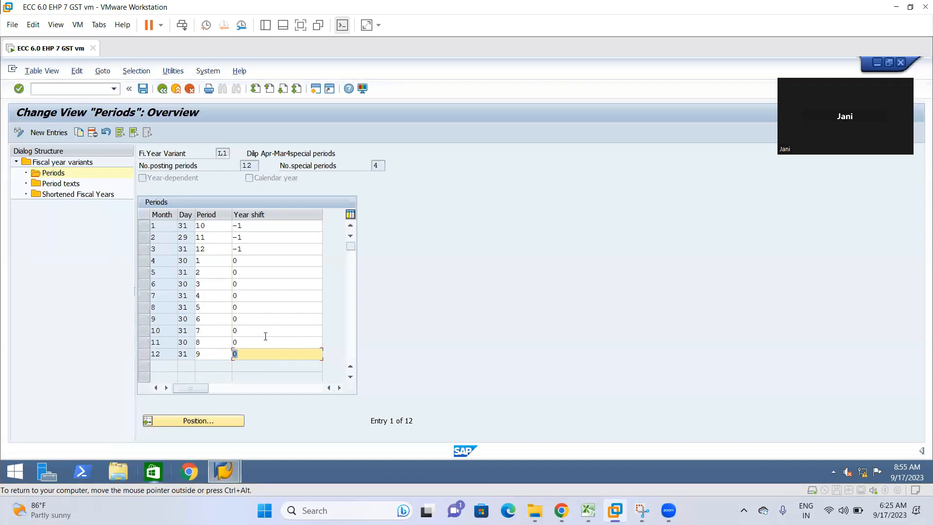
Step: Compare the calendar months with their posting periods in variant L1, checking months 4 and 5 and months 1 to 3
{"action": "left_click", "coordinate": [215, 260]}
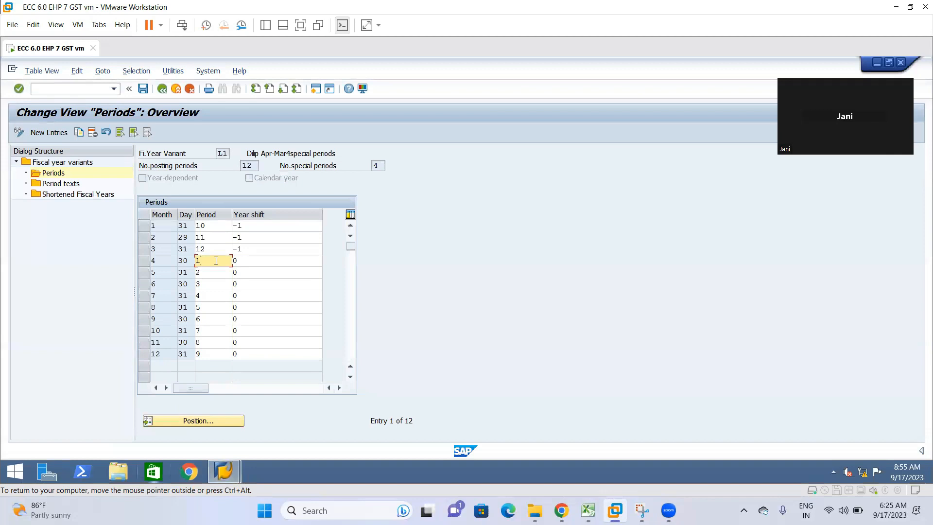
{"action": "left_click", "coordinate": [159, 262]}
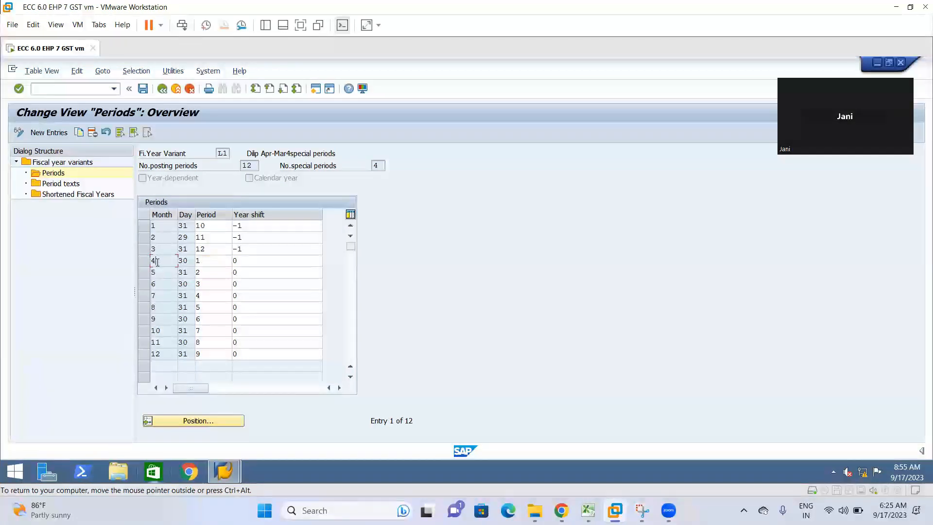
{"action": "left_click", "coordinate": [201, 273]}
{"action": "left_click", "coordinate": [159, 273]}
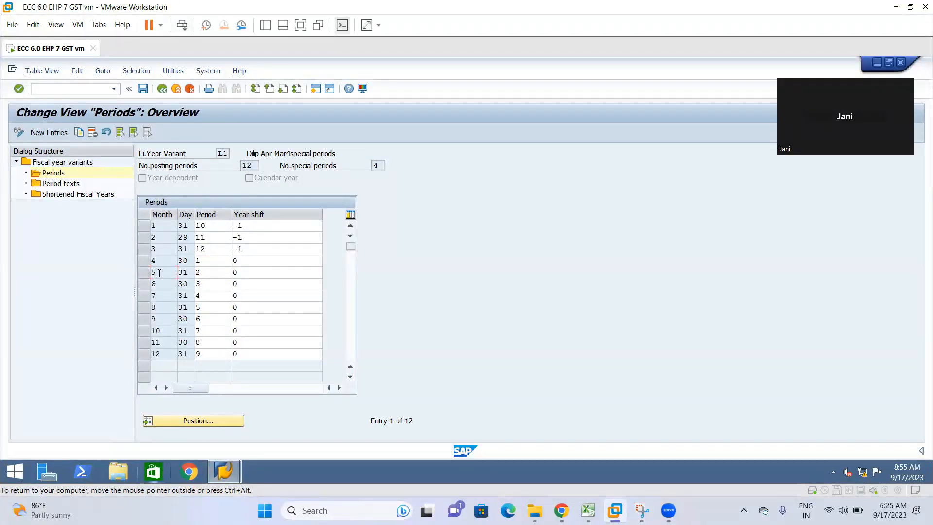
{"action": "left_click", "coordinate": [207, 227]}
{"action": "left_click", "coordinate": [207, 238]}
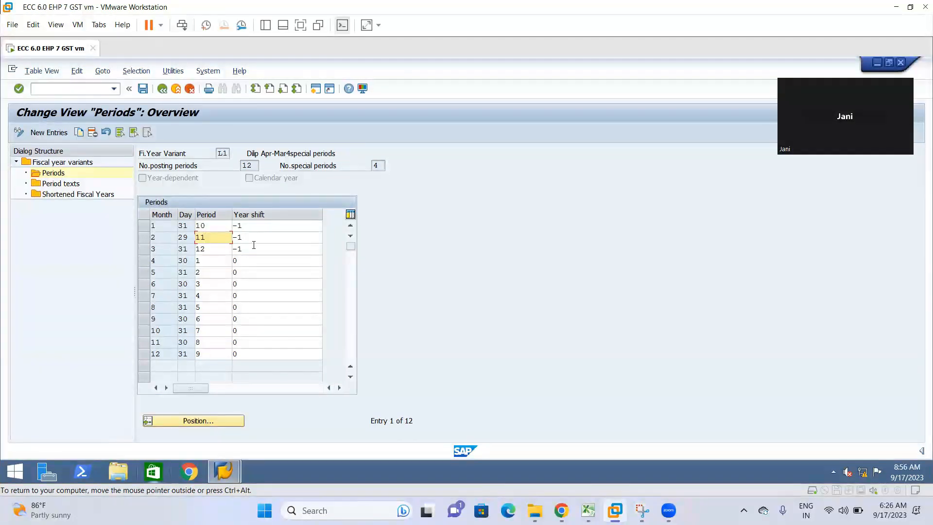
{"action": "left_click", "coordinate": [226, 249]}
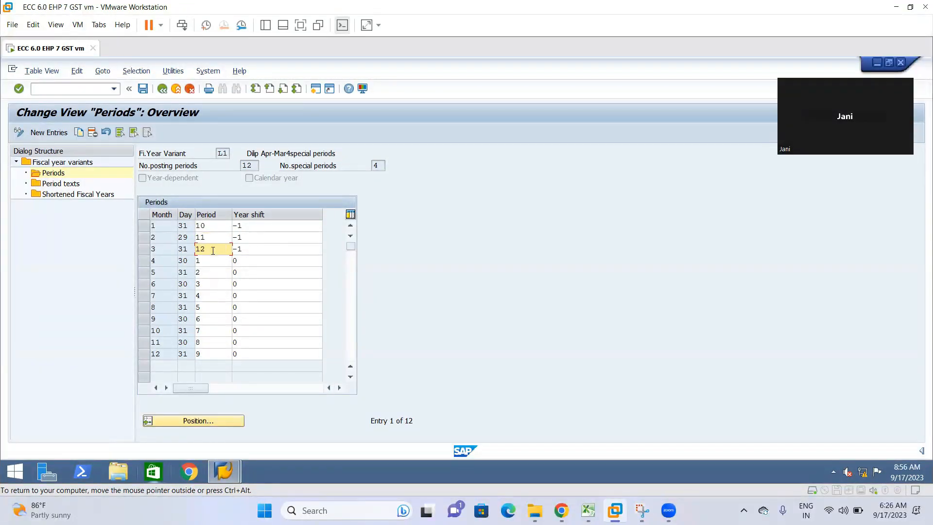
{"action": "left_click", "coordinate": [186, 248]}
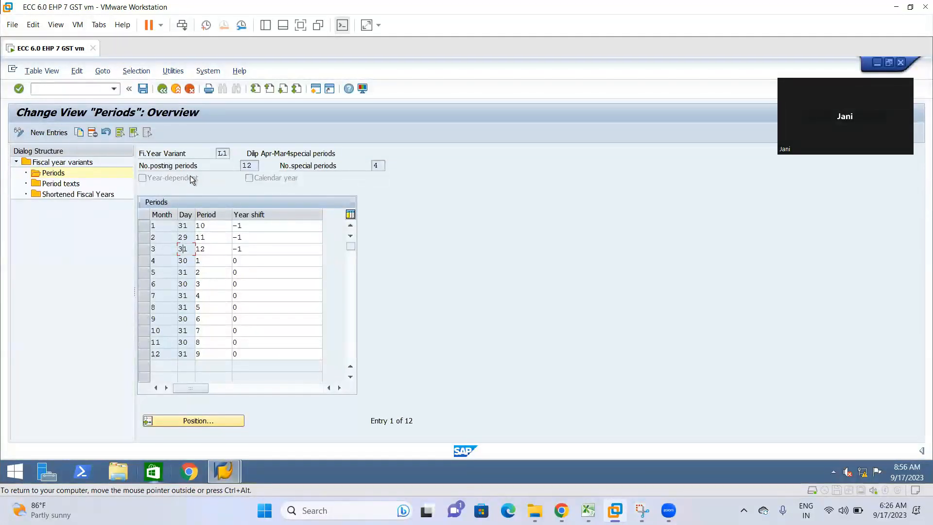
Step: Open the Period texts of variant L1 and position the list at language EN
{"action": "double_click", "coordinate": [75, 184]}
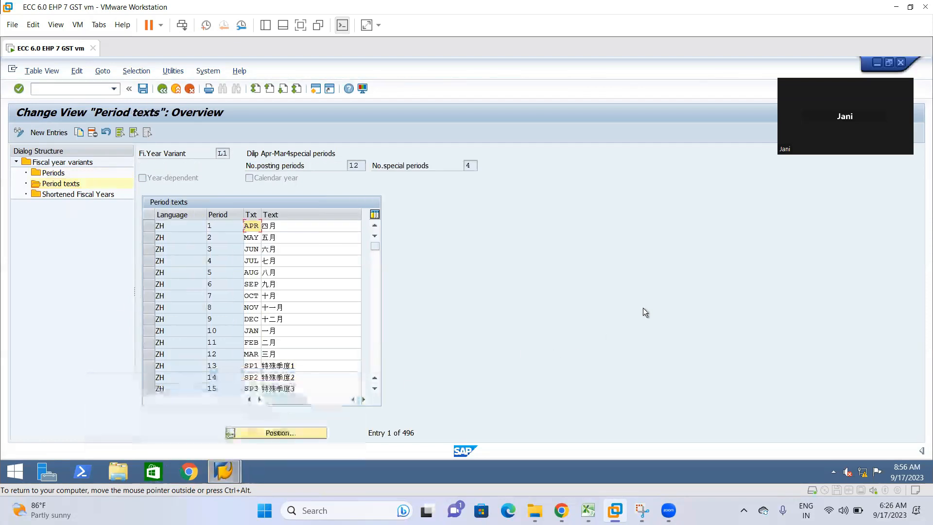
{"action": "left_click", "coordinate": [280, 433]}
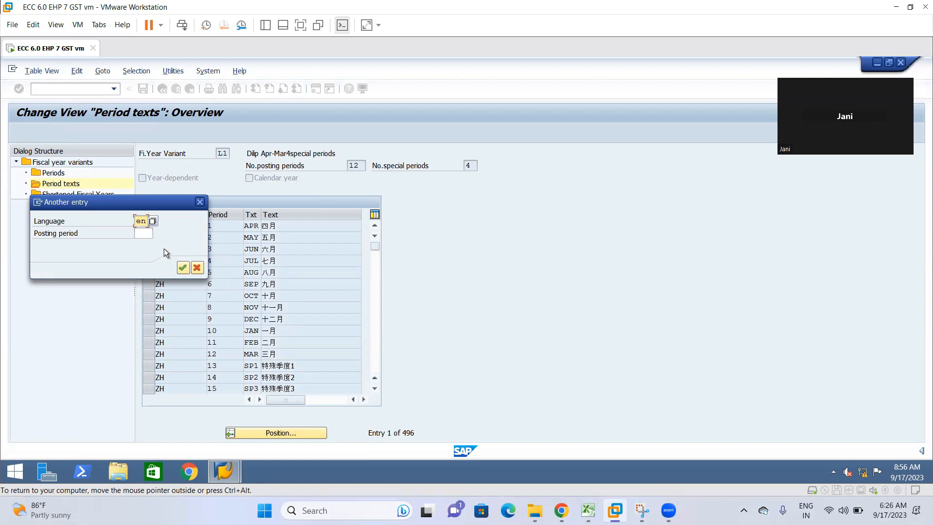
{"action": "key", "text": "Return"}
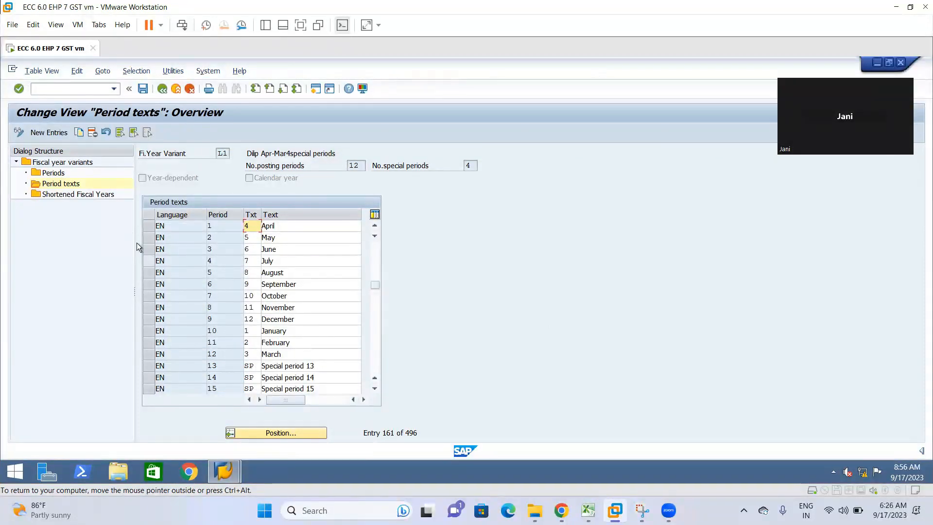
Step: Examine the English period texts from April to March and the special periods 13 to 16
{"action": "left_click_drag", "start_coordinate": [152, 231], "coordinate": [147, 355]}
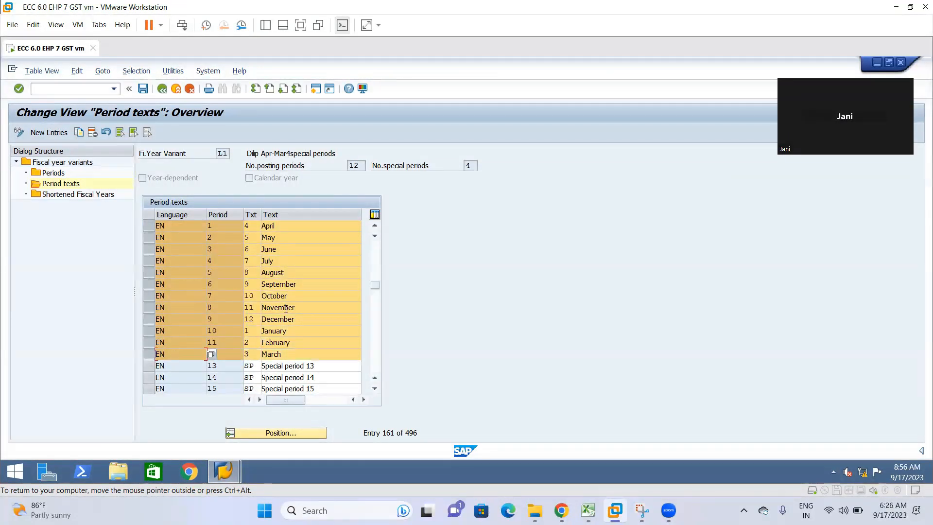
{"action": "left_click", "coordinate": [306, 366]}
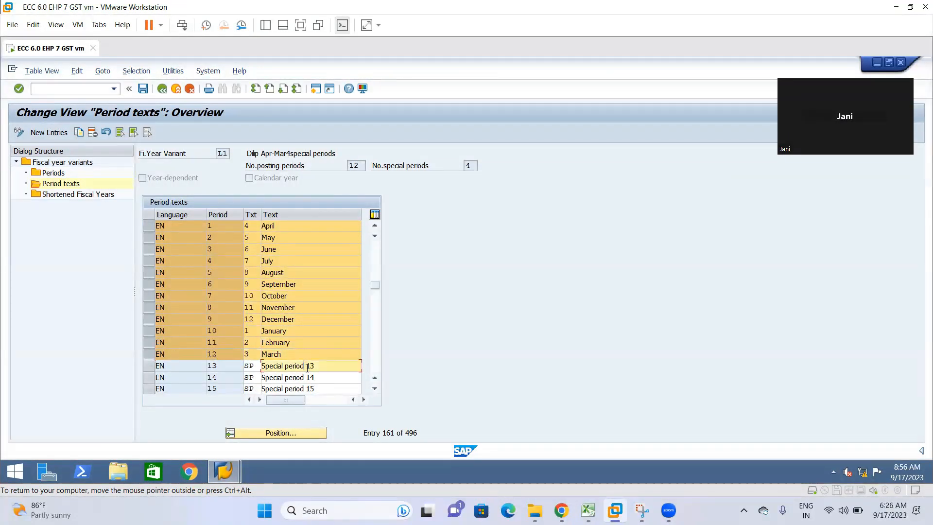
{"action": "left_click", "coordinate": [145, 375]}
{"action": "left_click", "coordinate": [146, 366]}
{"action": "left_click", "coordinate": [147, 388]}
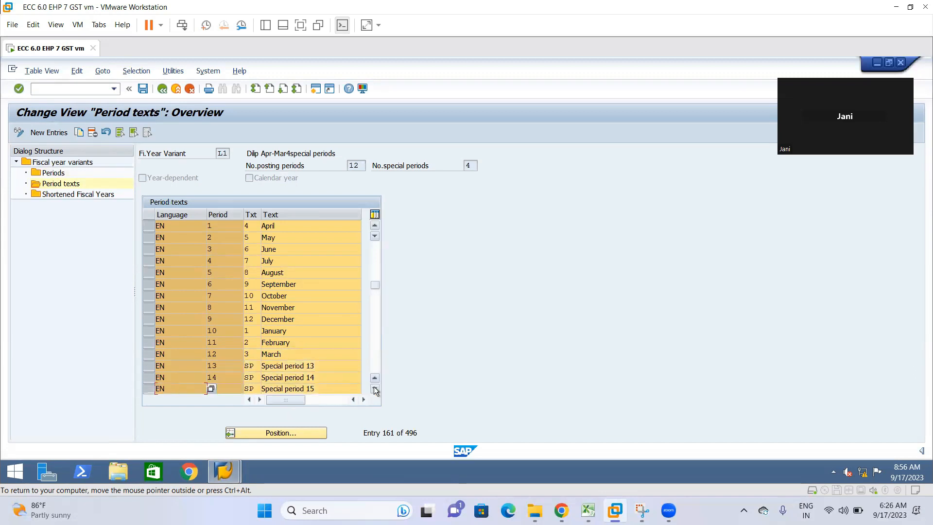
{"action": "left_click", "coordinate": [374, 388]}
{"action": "left_click", "coordinate": [375, 388]}
{"action": "left_click", "coordinate": [374, 388]}
{"action": "left_click", "coordinate": [145, 368]}
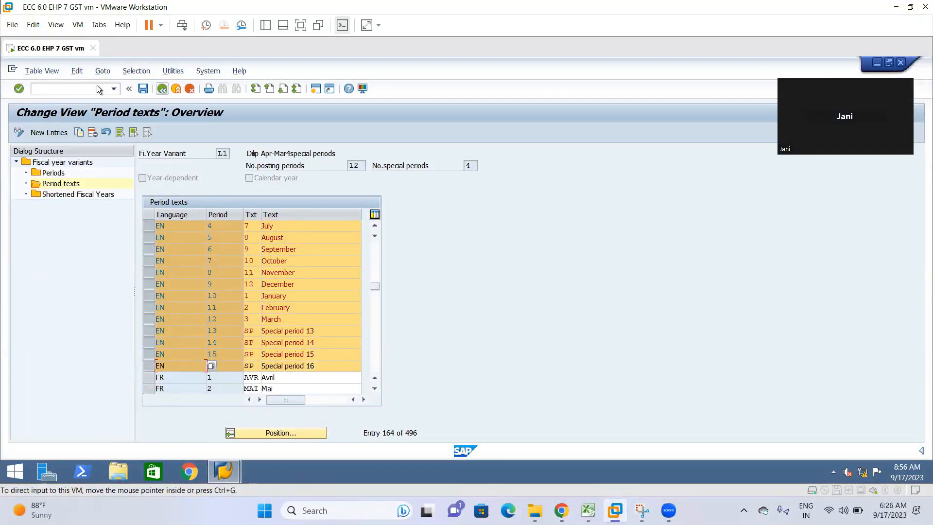
Step: Return to the fiscal year variants overview and position the list at variant K4
{"action": "left_click", "coordinate": [162, 89]}
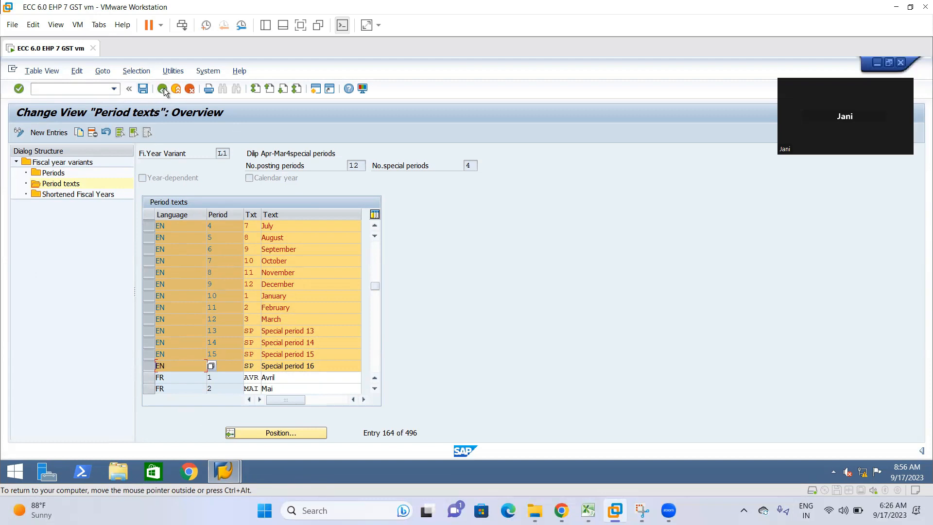
{"action": "left_click", "coordinate": [162, 89]}
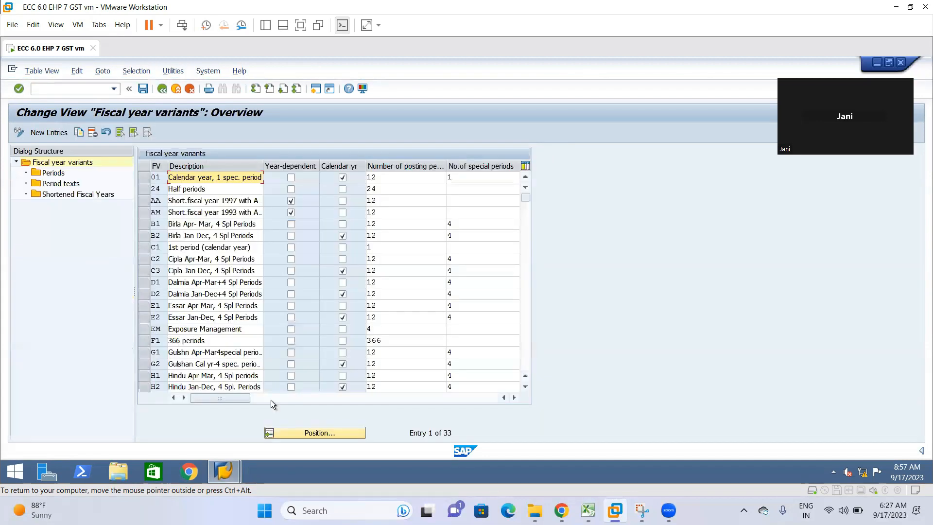
{"action": "left_click", "coordinate": [315, 432]}
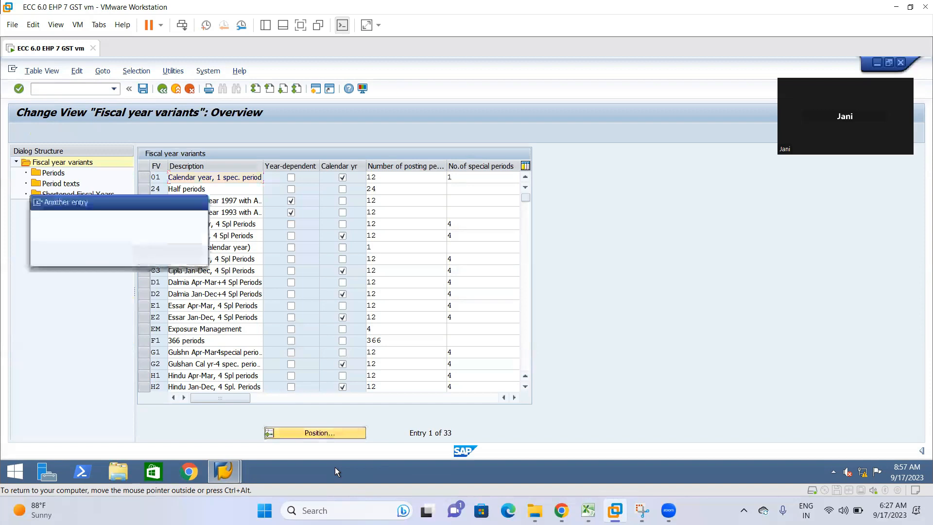
{"action": "type", "text": "v3"}
{"action": "key", "text": "Return"}
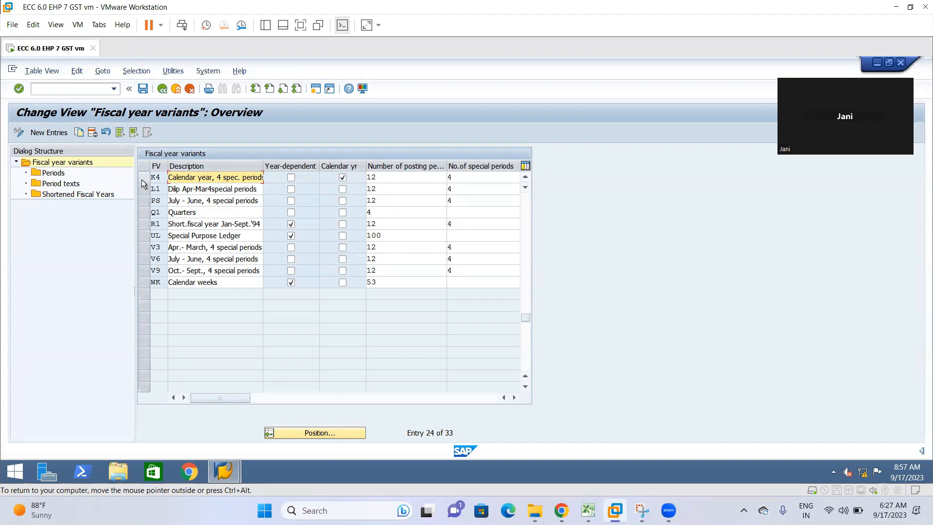
Step: Copy variant K4 with the key L2 and change its description to the company name followed by "Calendr, 4 spec. periods"
{"action": "left_click", "coordinate": [141, 179]}
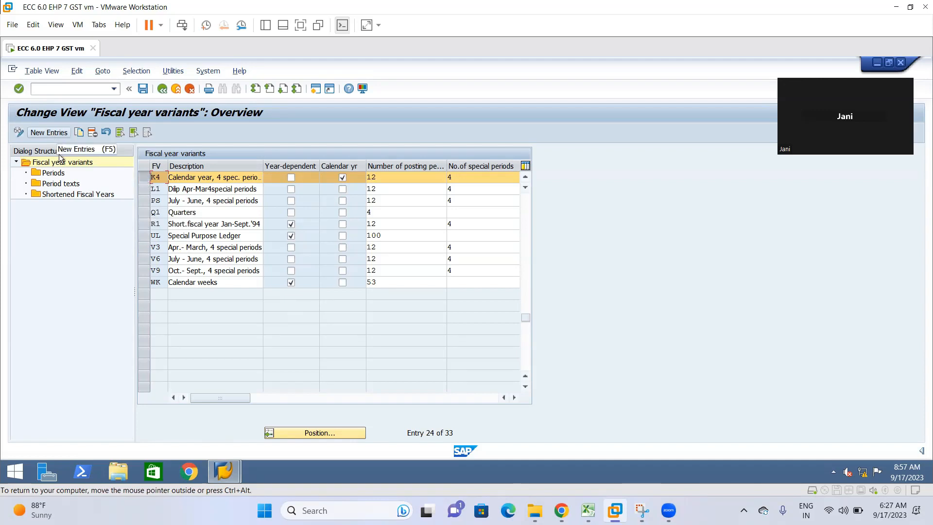
{"action": "left_click", "coordinate": [83, 133]}
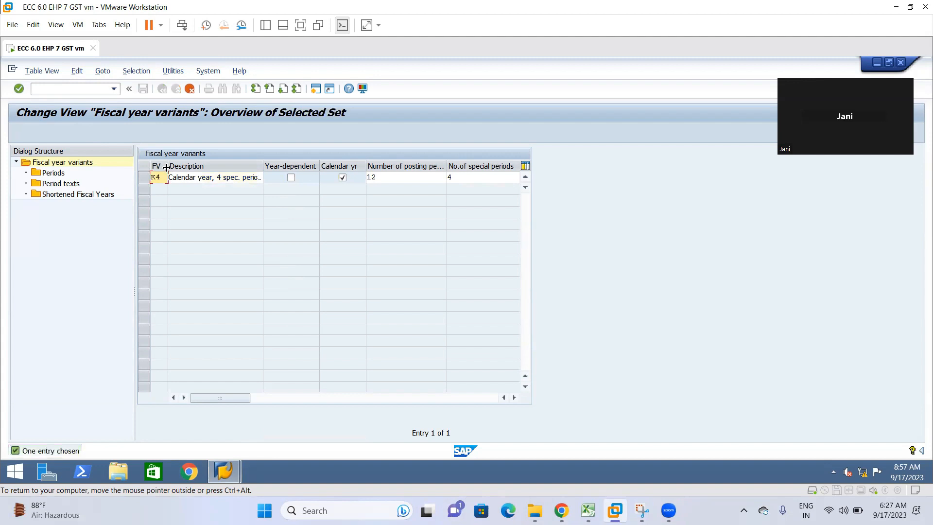
{"action": "type", "text": "L2"}
{"action": "left_click", "coordinate": [173, 177]}
{"action": "type", "text": "Dilip "}
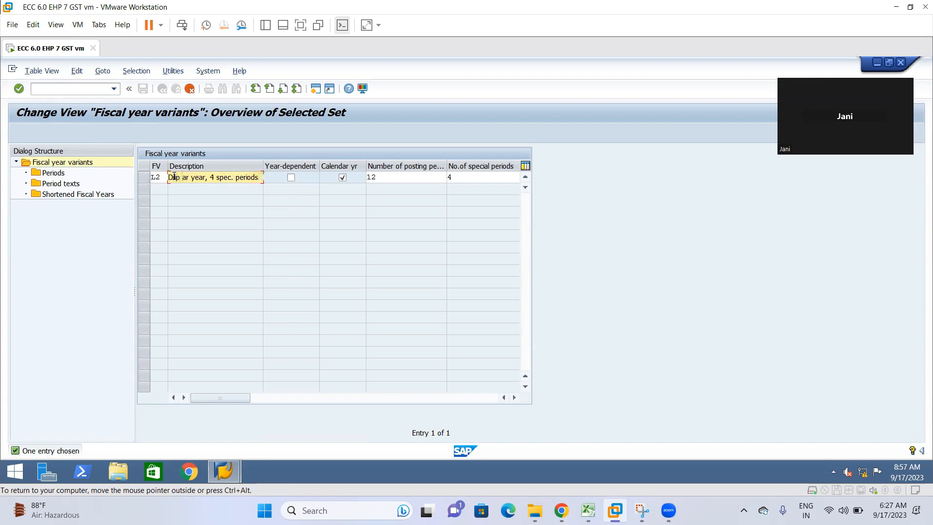
{"action": "type", "text": "Cal"}
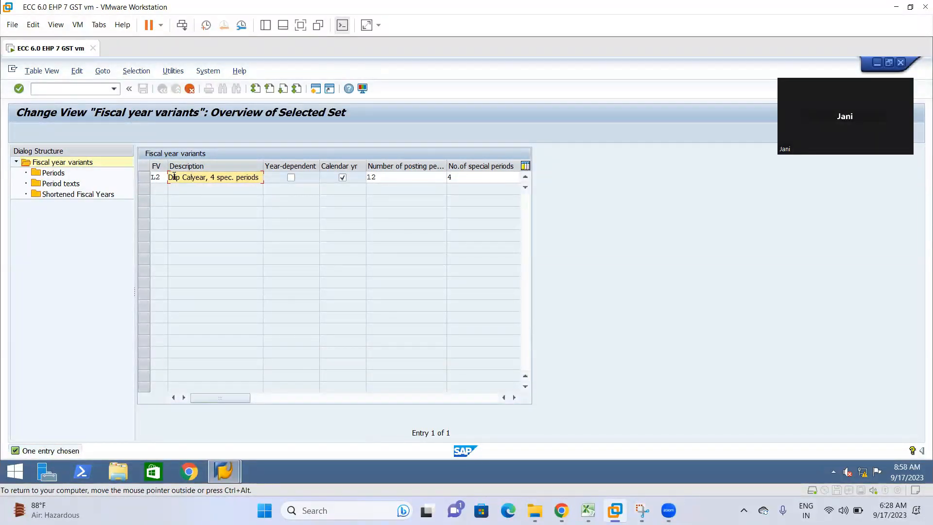
{"action": "type", "text": "endr"}
Step: Check the year-dependent and posting period settings of L2 and enter 4 as its number of special periods
{"action": "left_click", "coordinate": [392, 179]}
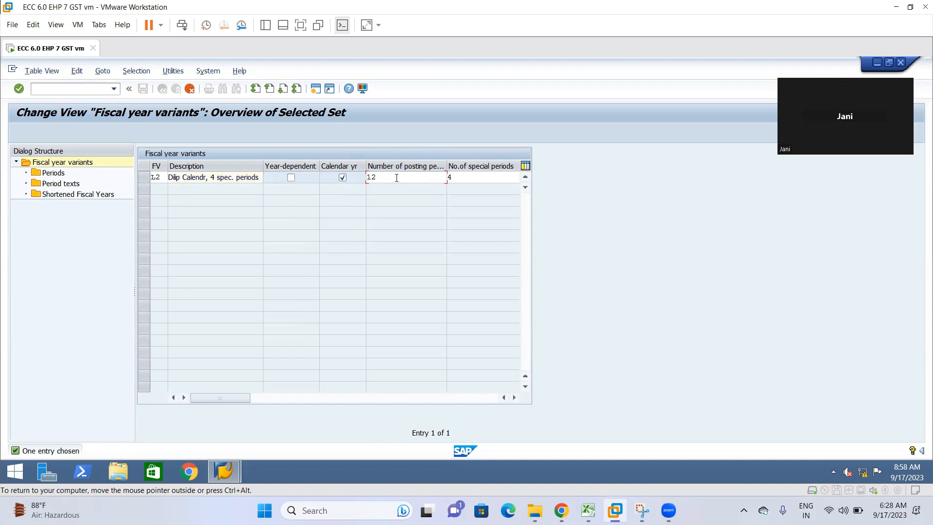
{"action": "left_click", "coordinate": [479, 177]}
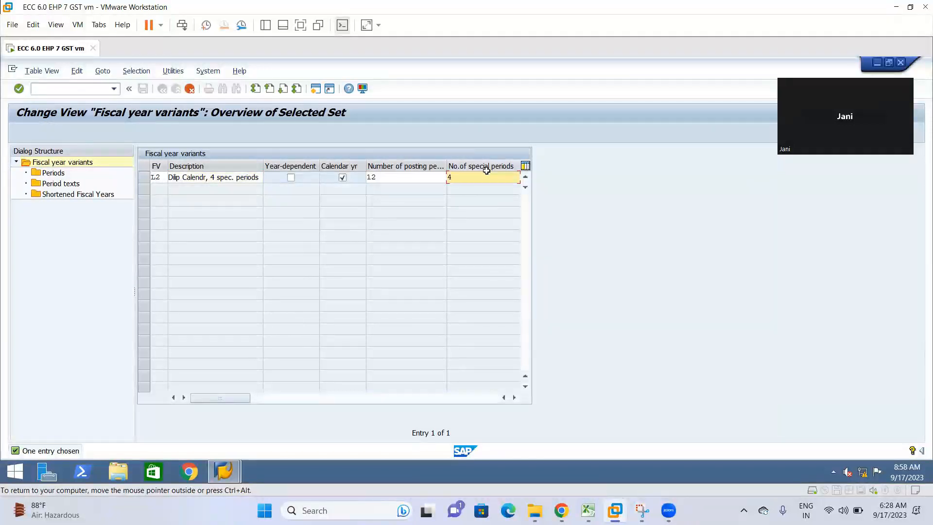
{"action": "left_click", "coordinate": [292, 178]}
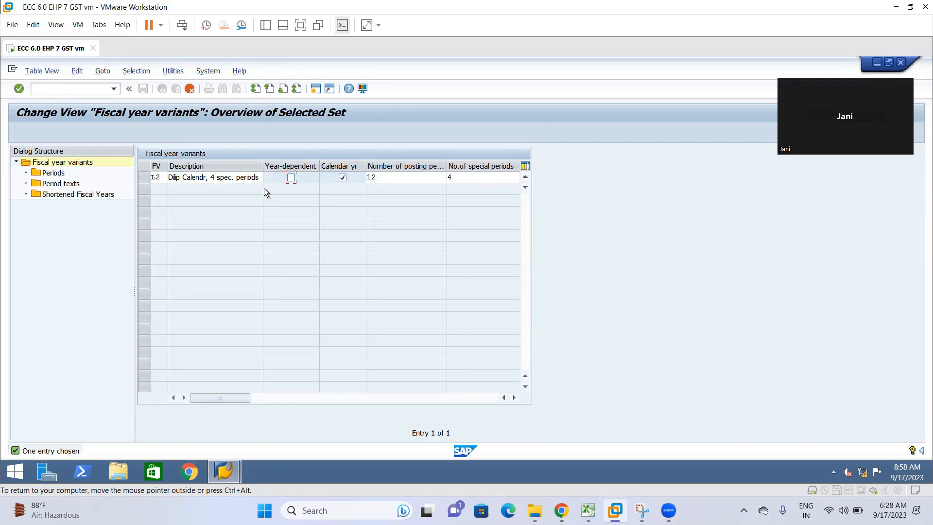
{"action": "left_click", "coordinate": [413, 178]}
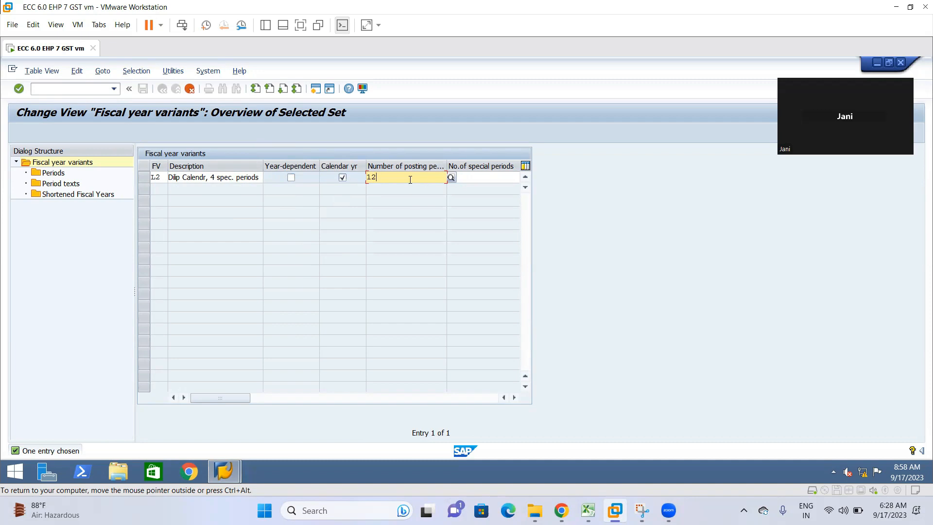
{"action": "left_click", "coordinate": [449, 176]}
{"action": "type", "text": "4"}
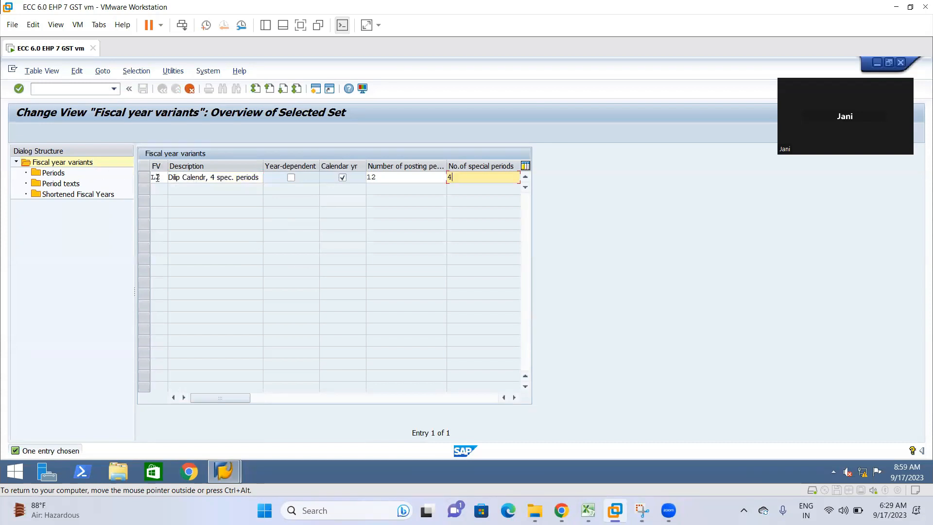
Step: Copy variant L2 with all dependent entries and save it under the proposed customizing request
{"action": "key", "text": "Return"}
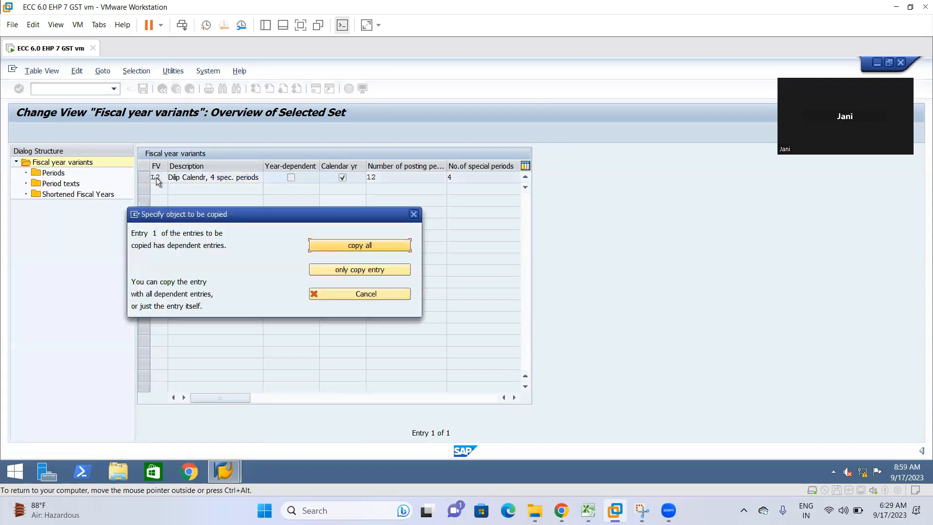
{"action": "left_click_drag", "start_coordinate": [289, 211], "coordinate": [427, 226]}
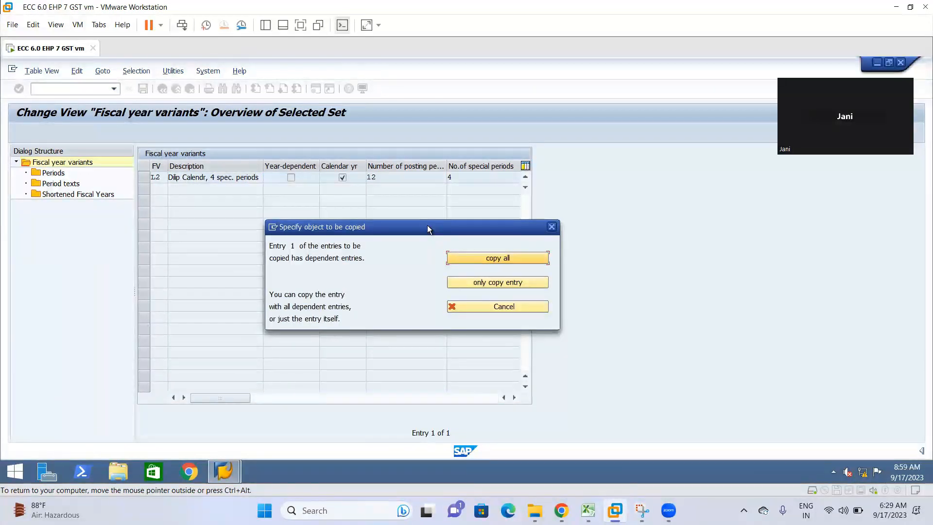
{"action": "left_click", "coordinate": [523, 260]}
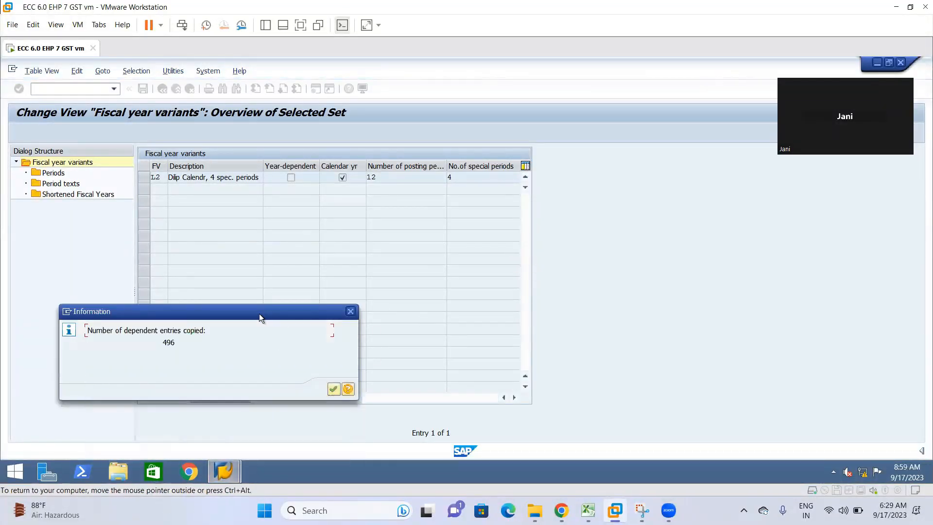
{"action": "left_click", "coordinate": [334, 376]}
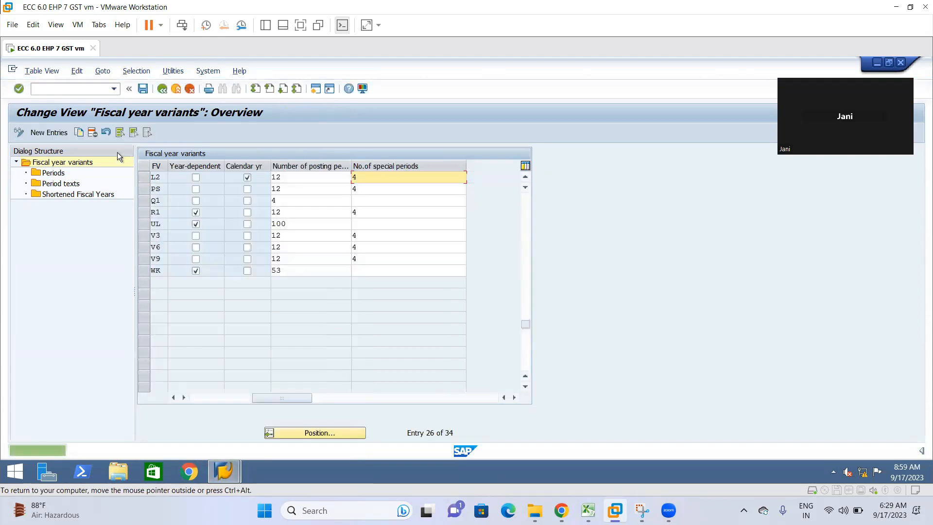
{"action": "left_click", "coordinate": [143, 89]}
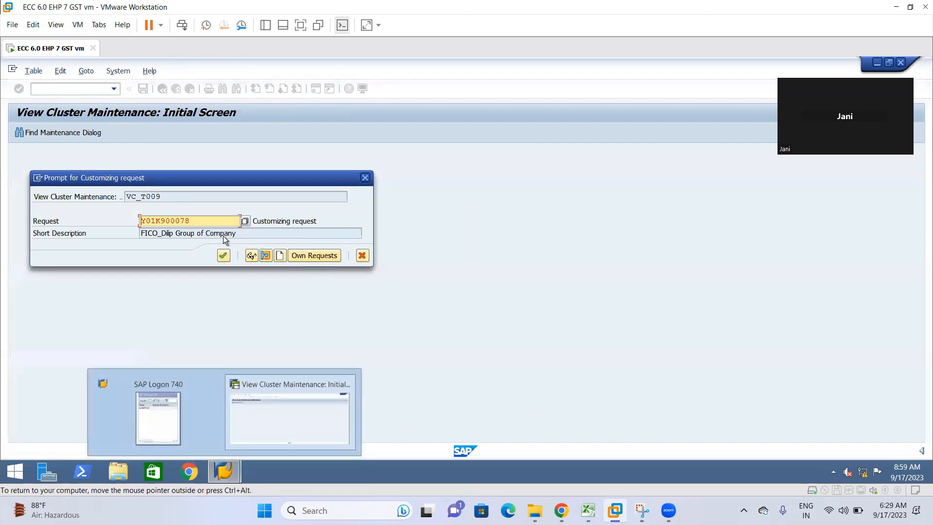
{"action": "left_click", "coordinate": [223, 255]}
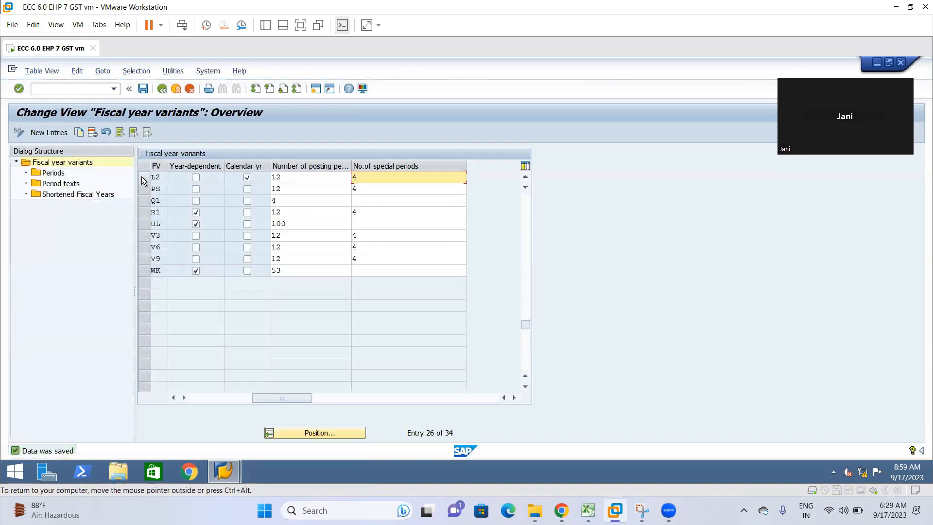
Step: Try to view the periods of variant L2, and return to the implementation guide
{"action": "left_click", "coordinate": [142, 177]}
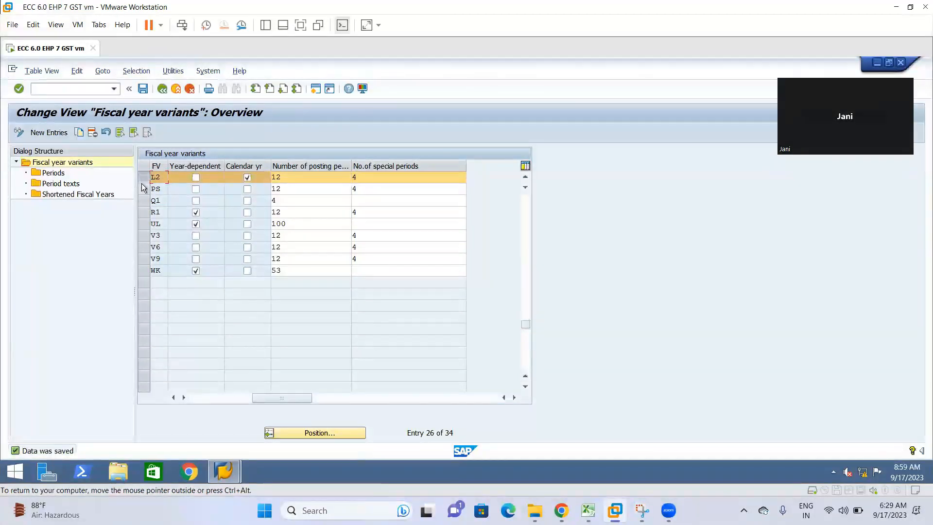
{"action": "double_click", "coordinate": [51, 173]}
{"action": "left_click_drag", "start_coordinate": [218, 310], "coordinate": [353, 196]}
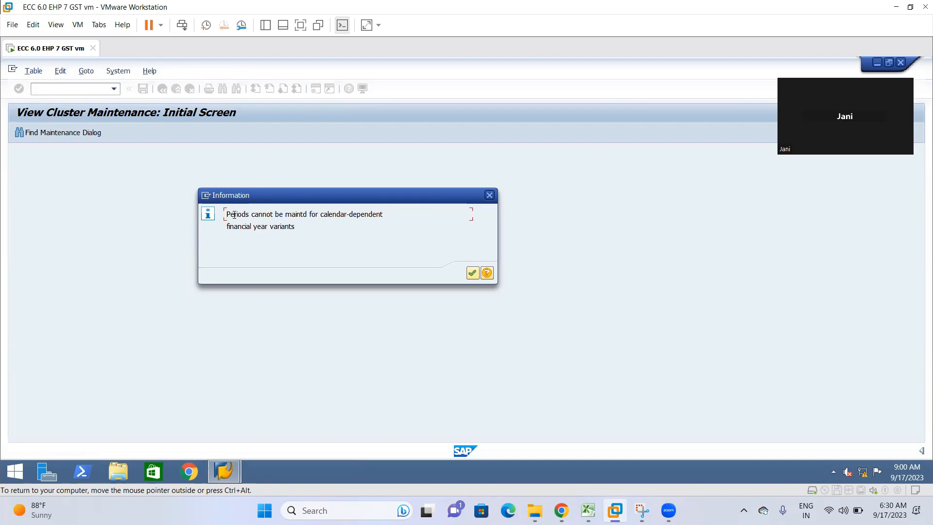
{"action": "left_click", "coordinate": [471, 272]}
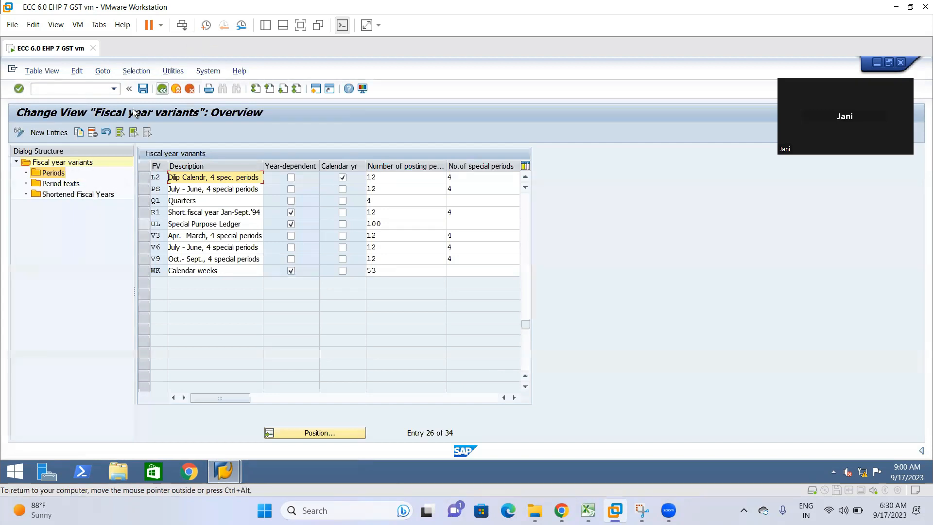
{"action": "left_click", "coordinate": [162, 88]}
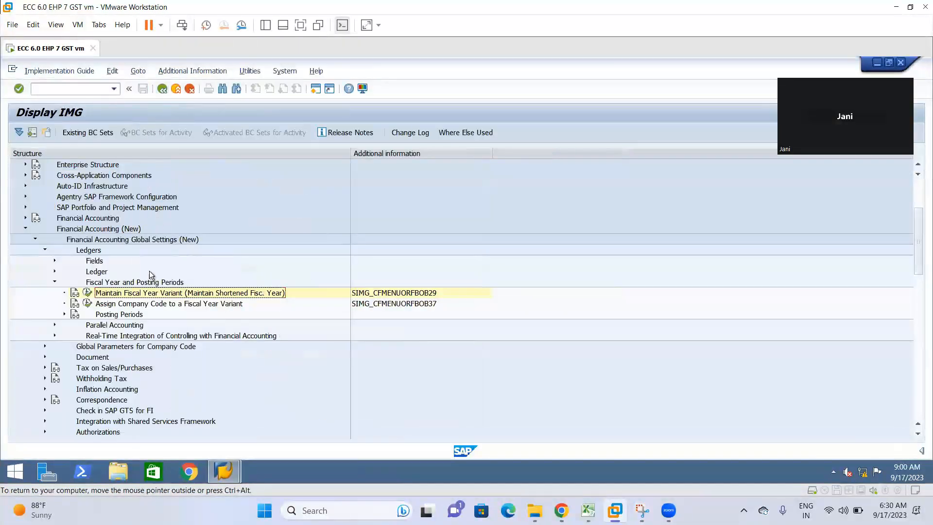
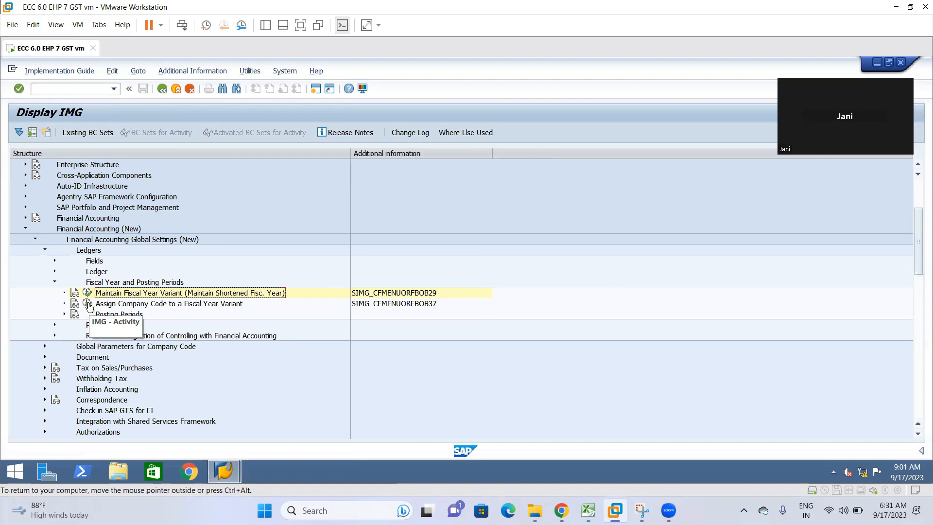
Step: Open the assignment of company codes to fiscal year variants and position the list at company code LI01
{"action": "left_click", "coordinate": [431, 306]}
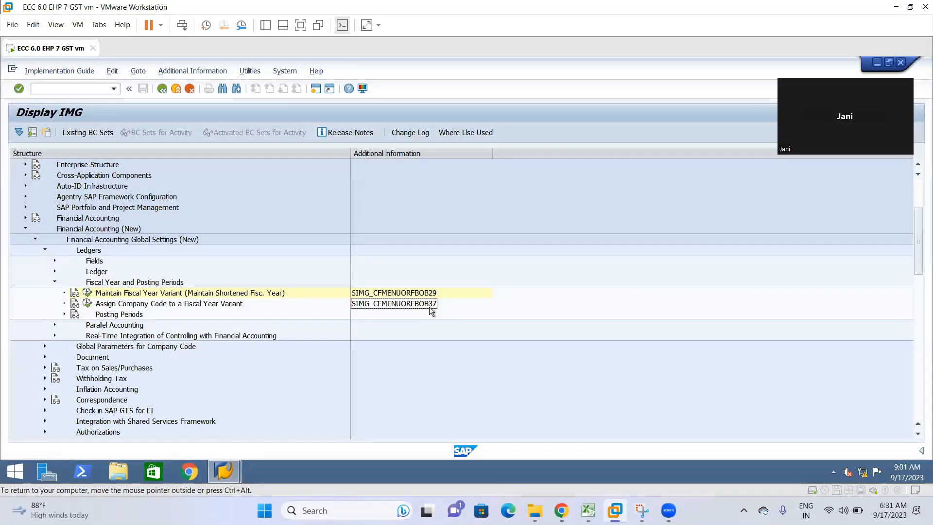
{"action": "left_click", "coordinate": [88, 304]}
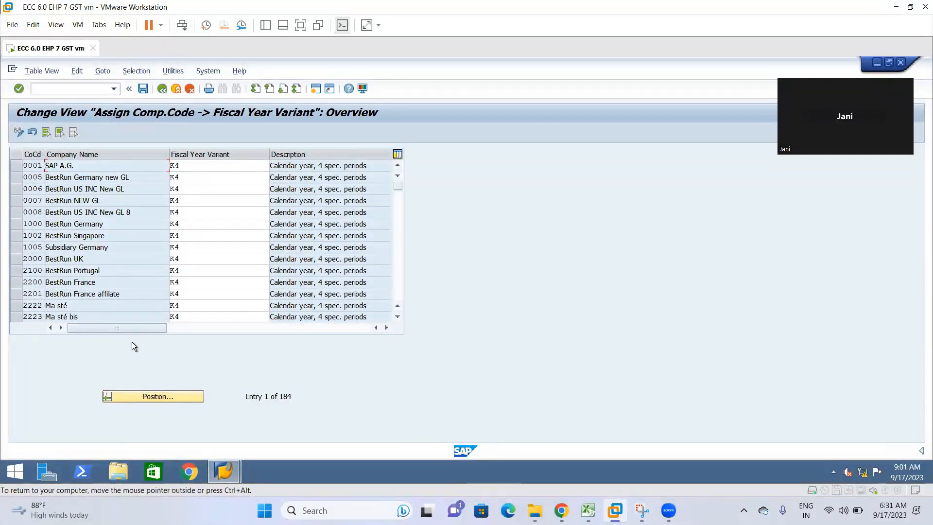
{"action": "left_click", "coordinate": [176, 398]}
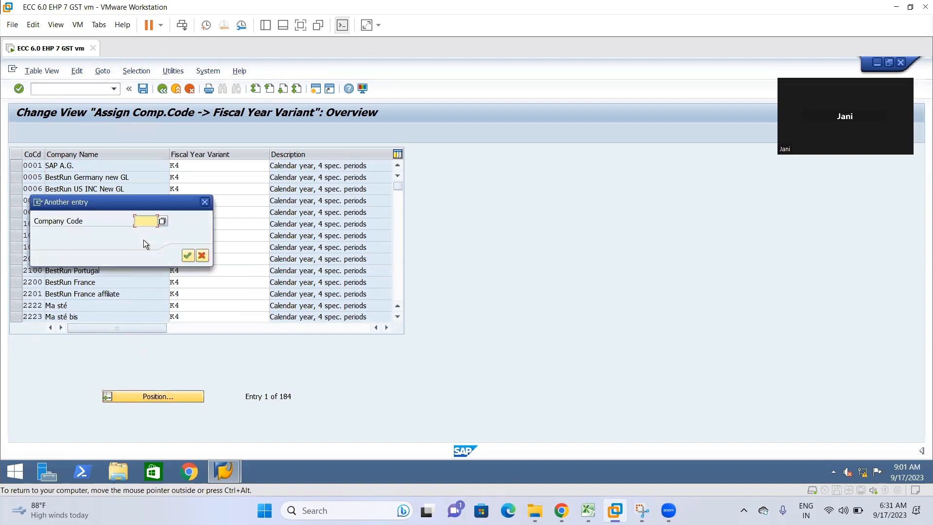
{"action": "type", "text": "LI01"}
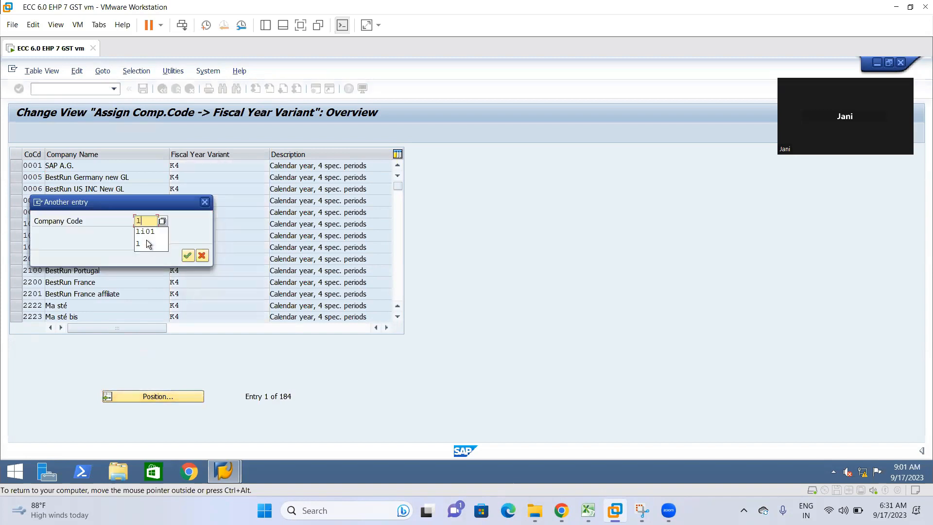
{"action": "key", "text": "Return"}
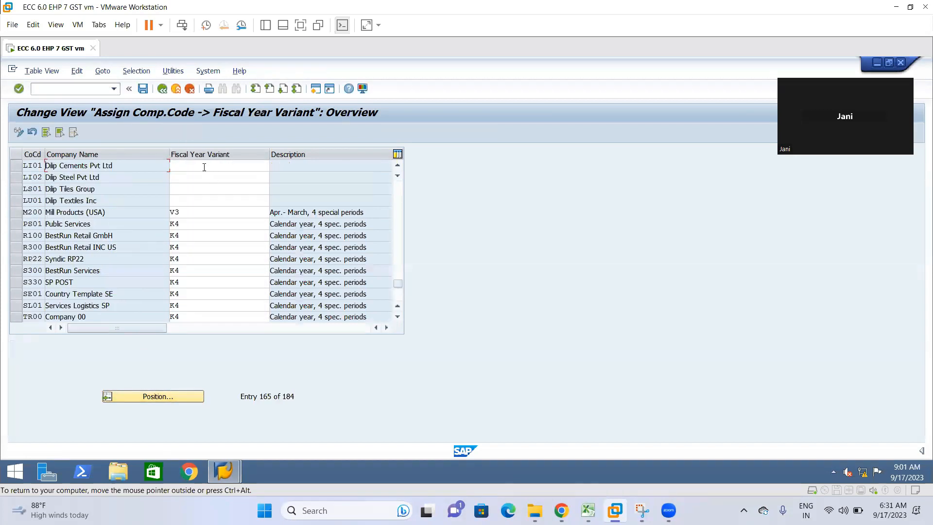
Step: Assign fiscal year variant L1 to company codes LI01, LI02 and LS01
{"action": "left_click", "coordinate": [204, 167]}
{"action": "type", "text": "l1"}
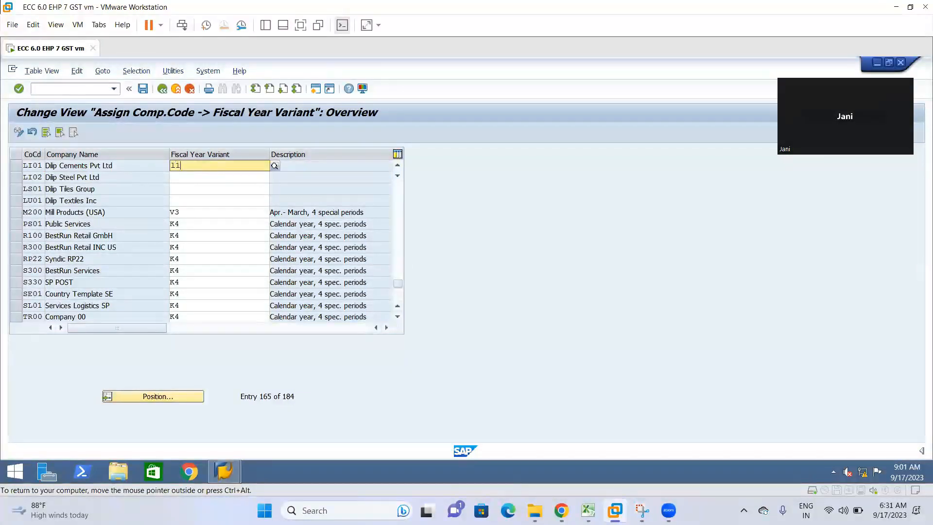
{"action": "left_click", "coordinate": [209, 188]}
{"action": "left_click", "coordinate": [187, 176]}
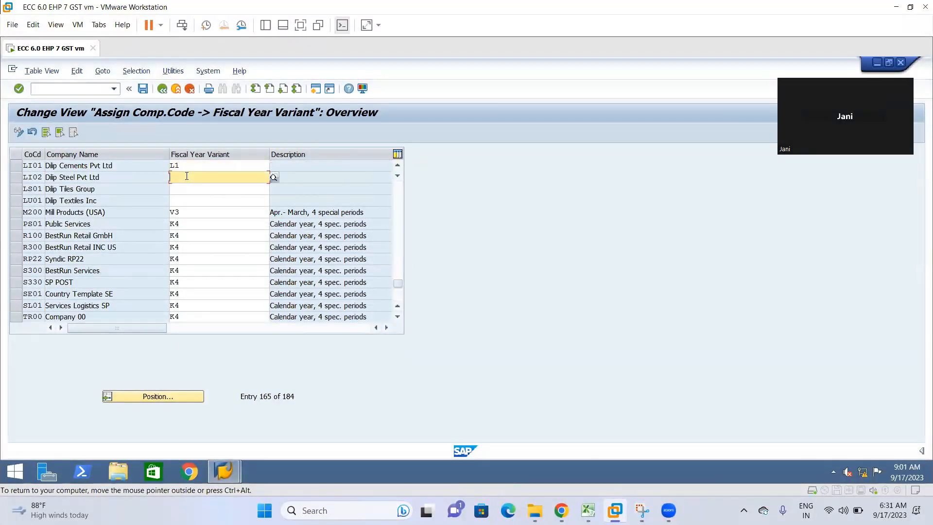
{"action": "type", "text": "l1"}
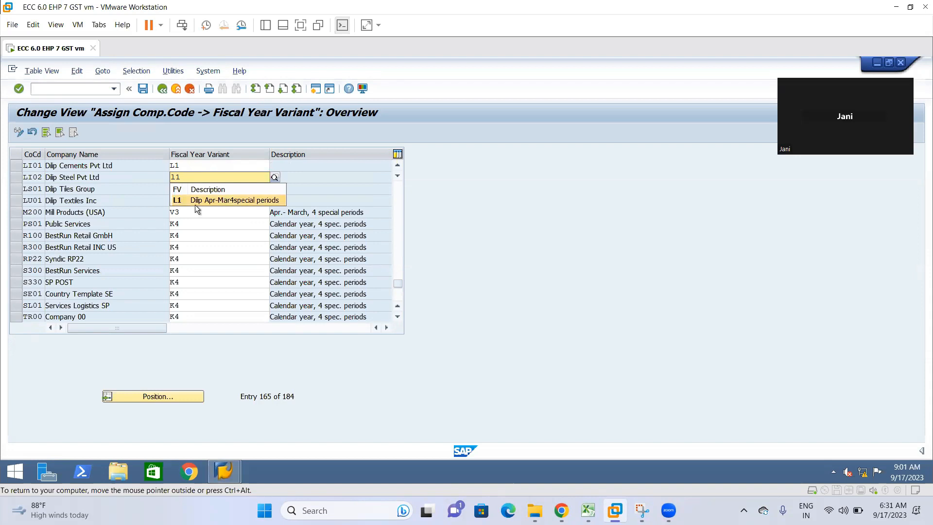
{"action": "left_click", "coordinate": [194, 204]}
{"action": "left_click", "coordinate": [183, 189]}
{"action": "type", "text": "l1"}
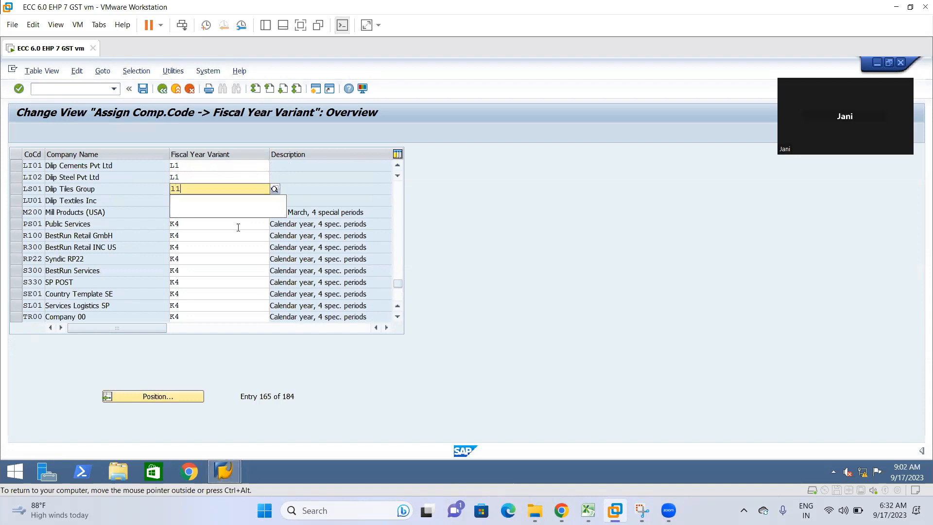
{"action": "left_click", "coordinate": [218, 213]}
Step: Assign fiscal year variant L2 to company code LU01 and validate the entries
{"action": "left_click", "coordinate": [182, 201]}
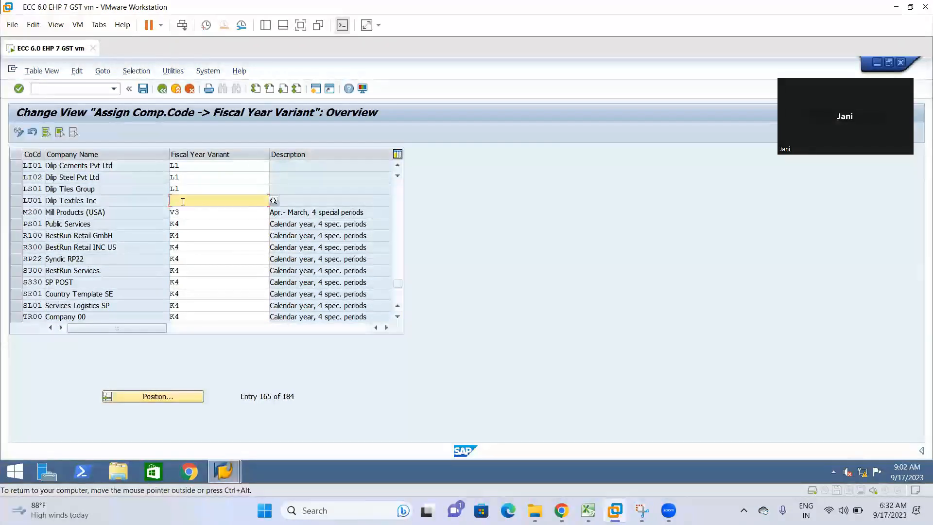
{"action": "type", "text": "l2"}
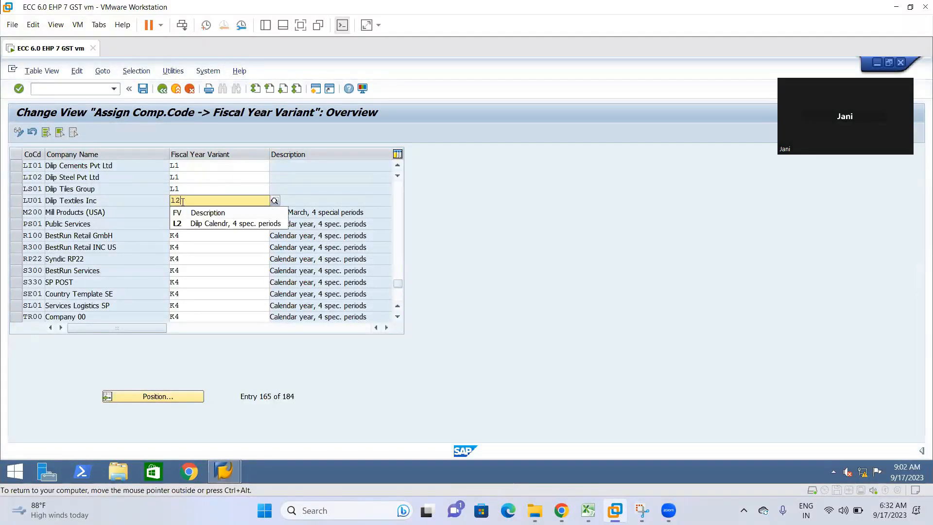
{"action": "left_click", "coordinate": [217, 222]}
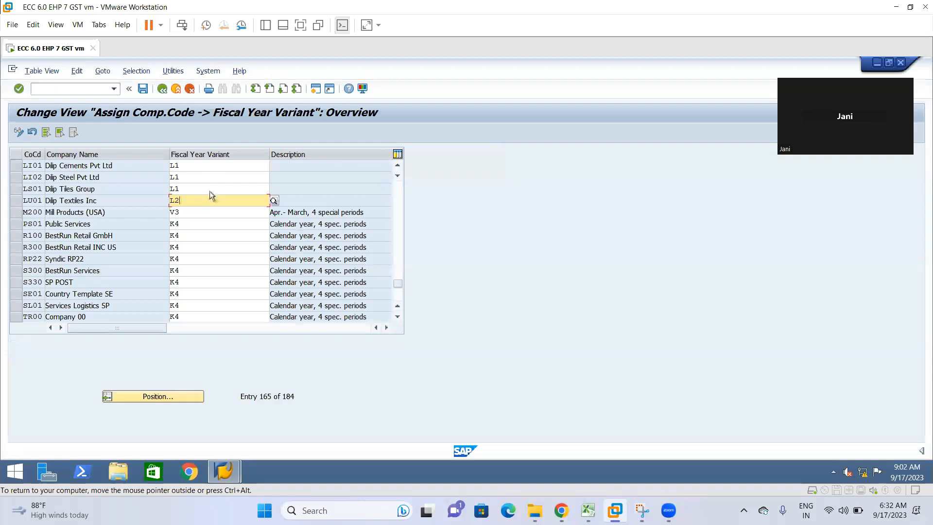
{"action": "key", "text": "Return"}
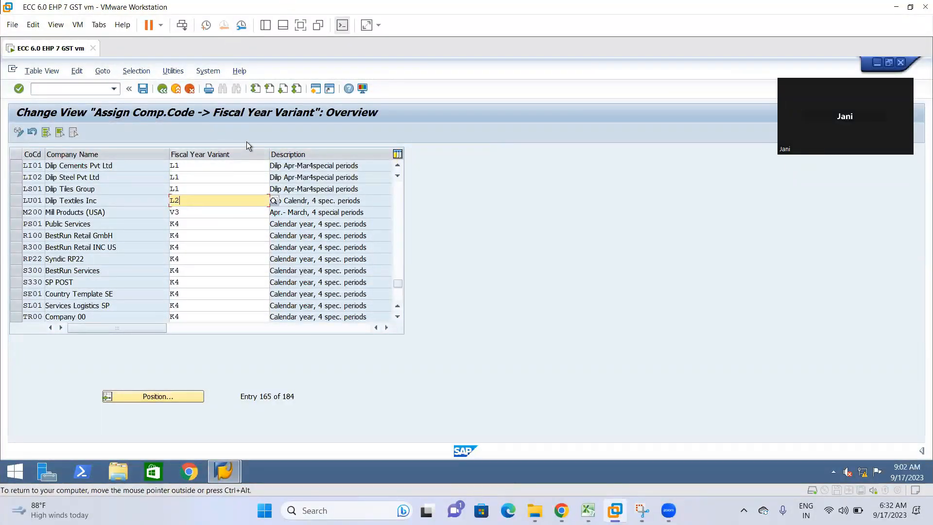
Step: Save the company code assignments under the proposed customizing request and return to the implementation guide
{"action": "left_click", "coordinate": [142, 88]}
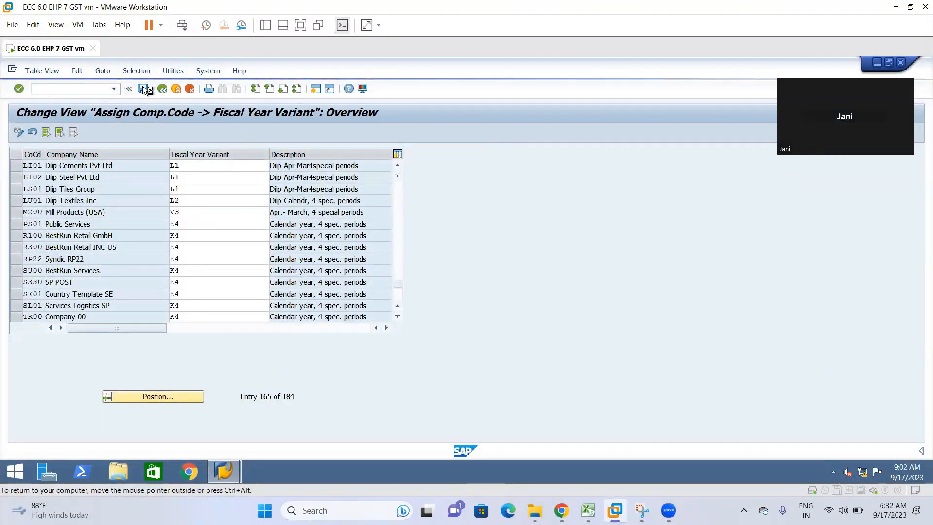
{"action": "left_click", "coordinate": [223, 255]}
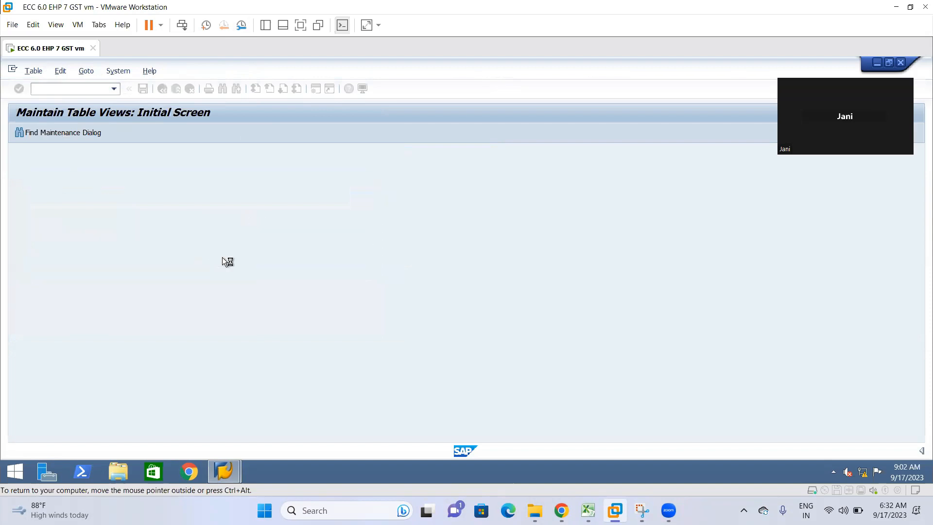
{"action": "left_click", "coordinate": [163, 88]}
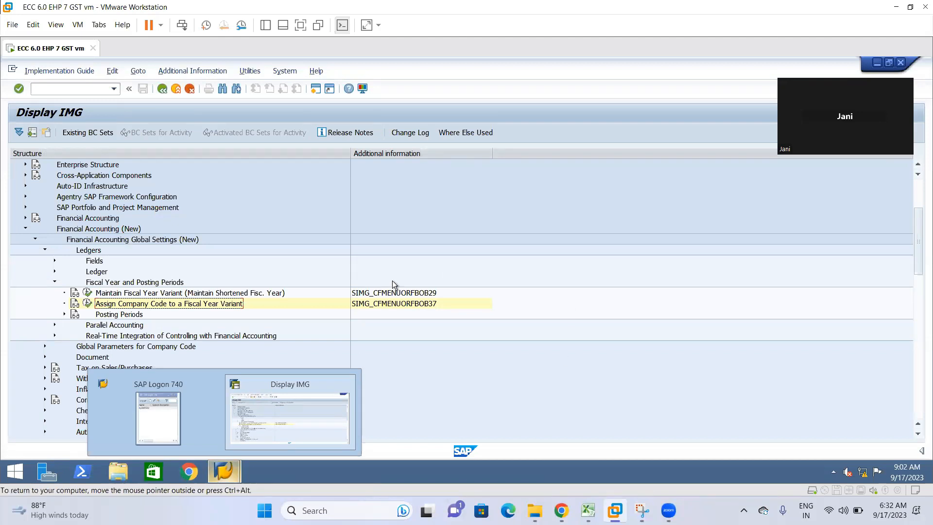
Step: Switch to the Excel class notes and examine the Posting Period Varient section, comparing it with the fiscal year notes above
{"action": "key", "text": "alt+Tab"}
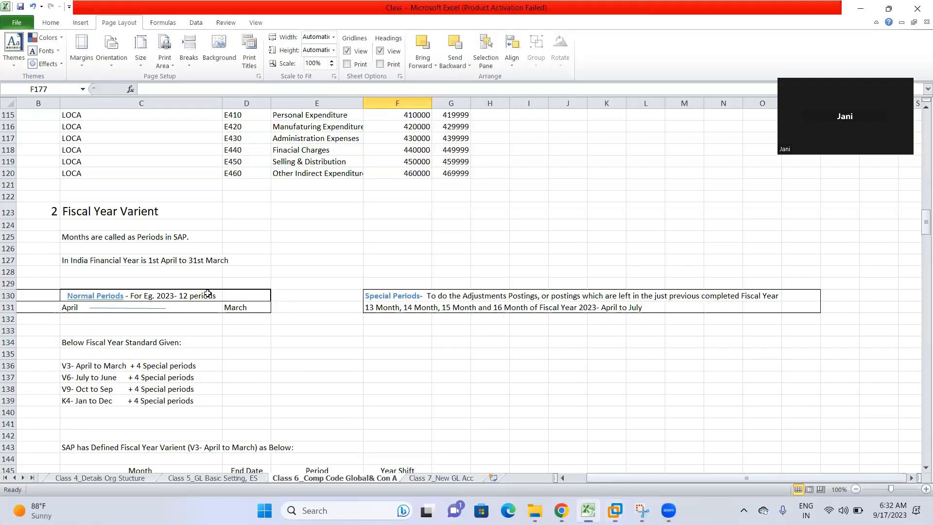
{"action": "scroll", "coordinate": [173, 320], "scroll_direction": "down", "scroll_amount": 10}
{"action": "scroll", "coordinate": [175, 323], "scroll_direction": "down", "scroll_amount": 12}
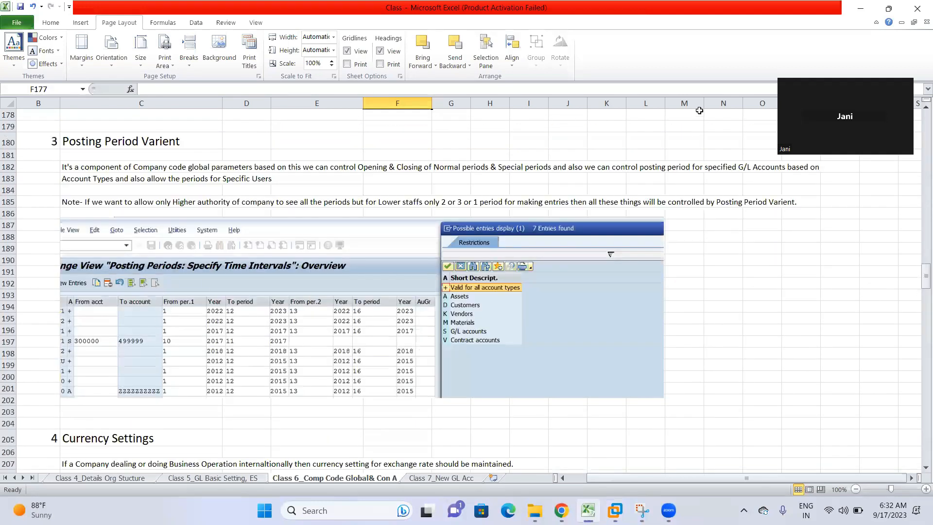
{"action": "scroll", "coordinate": [724, 233], "scroll_direction": "up", "scroll_amount": 2}
{"action": "scroll", "coordinate": [760, 289], "scroll_direction": "down", "scroll_amount": 1}
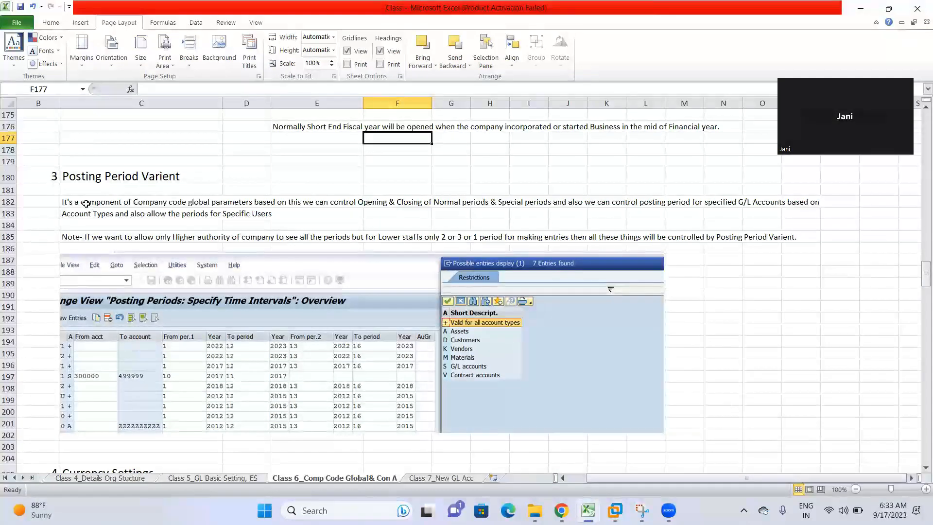
{"action": "scroll", "coordinate": [133, 204], "scroll_direction": "up", "scroll_amount": 6}
{"action": "scroll", "coordinate": [133, 203], "scroll_direction": "up", "scroll_amount": 12}
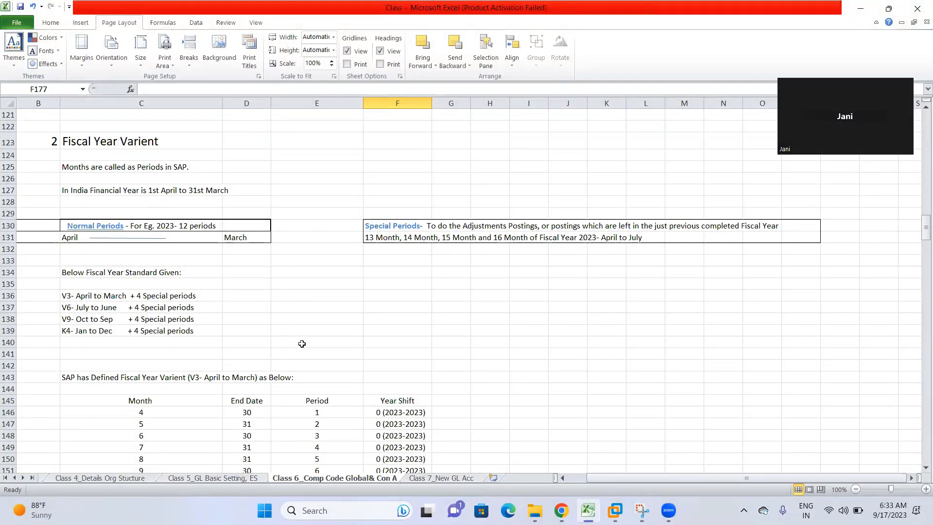
{"action": "scroll", "coordinate": [302, 343], "scroll_direction": "down", "scroll_amount": 13}
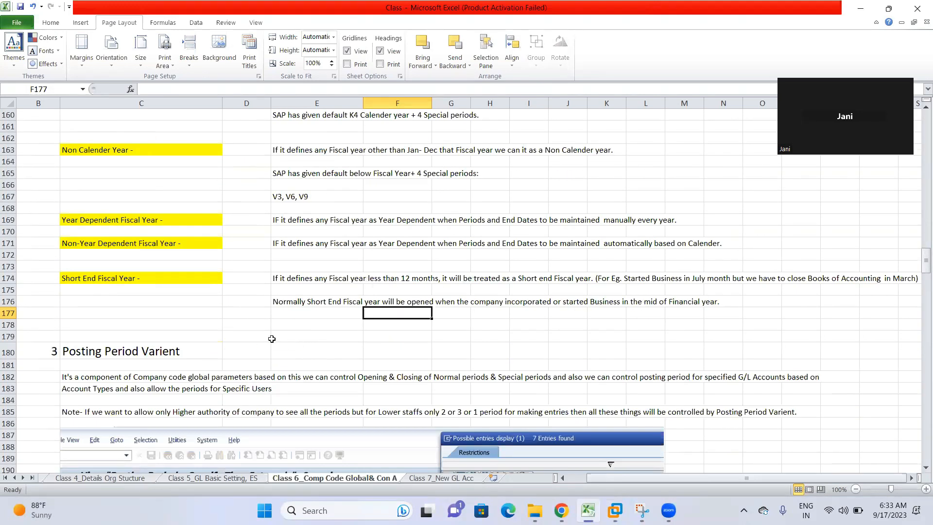
{"action": "scroll", "coordinate": [251, 349], "scroll_direction": "down", "scroll_amount": 5}
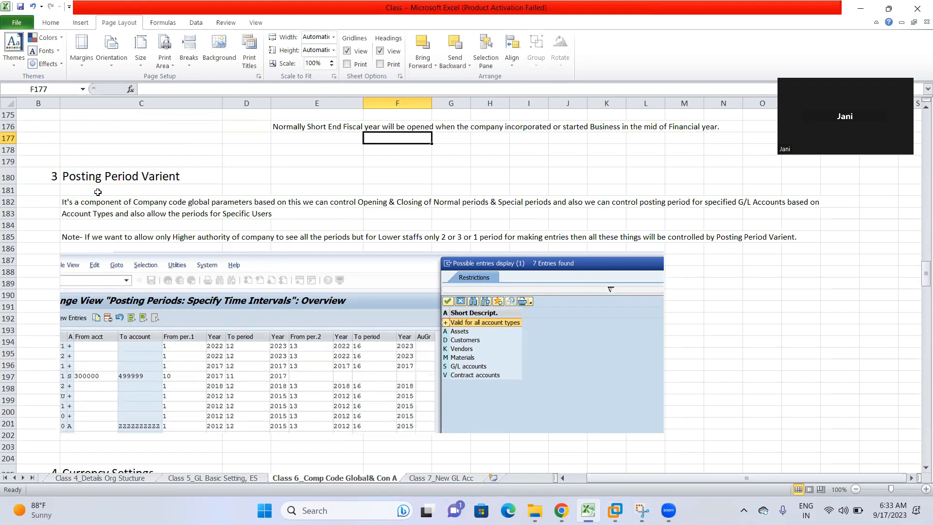
{"action": "left_click", "coordinate": [81, 204]}
{"action": "left_click", "coordinate": [292, 179]}
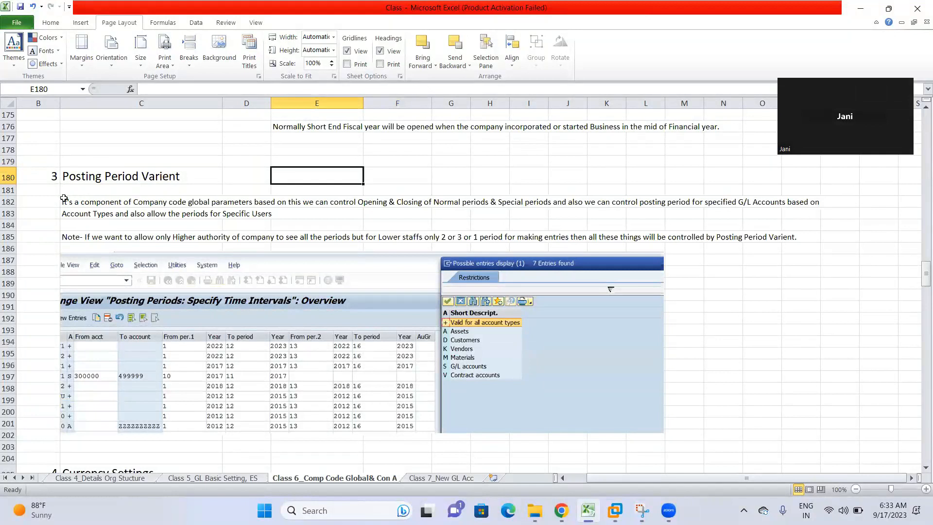
{"action": "left_click", "coordinate": [83, 205]}
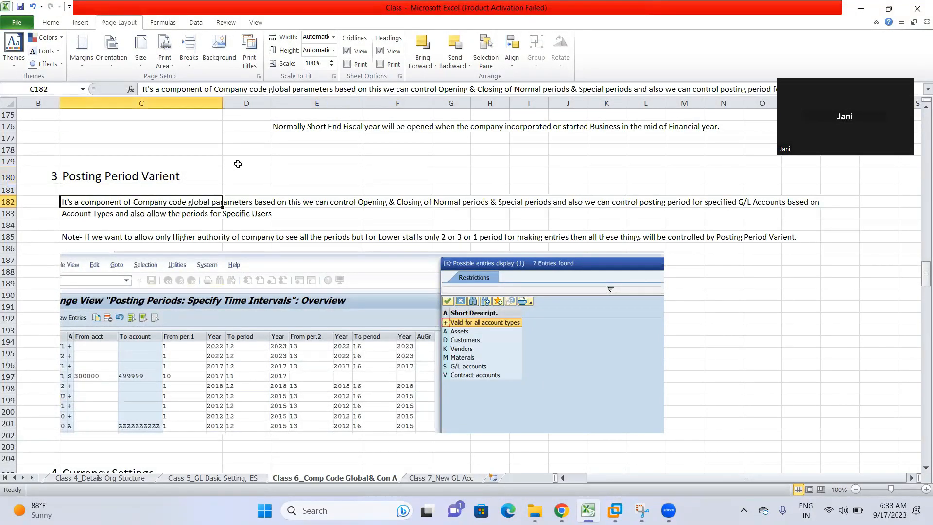
Step: Examine the definition and the note on higher-authority periods in the Posting Period Varient section of the class notes
{"action": "left_click", "coordinate": [85, 190]}
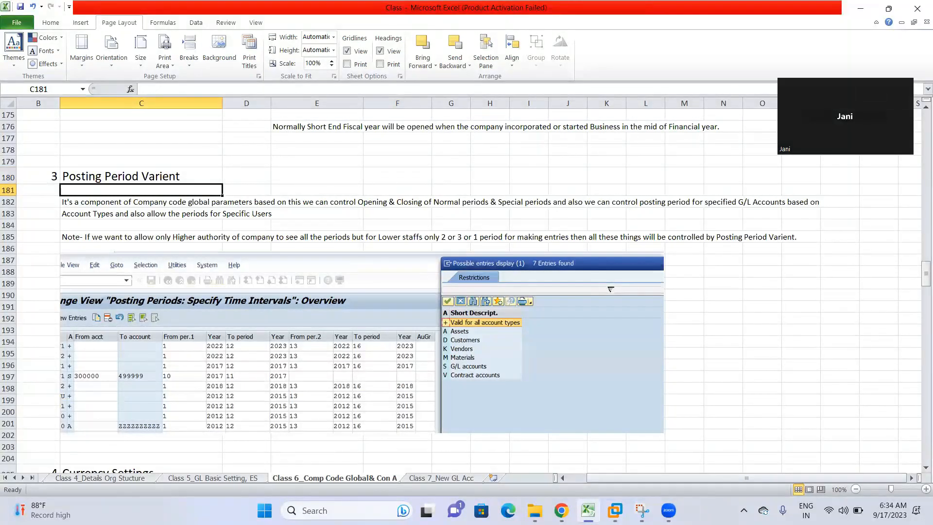
{"action": "scroll", "coordinate": [77, 375], "scroll_direction": "down", "scroll_amount": 3}
{"action": "scroll", "coordinate": [77, 376], "scroll_direction": "up", "scroll_amount": 3}
{"action": "scroll", "coordinate": [155, 364], "scroll_direction": "down", "scroll_amount": 1}
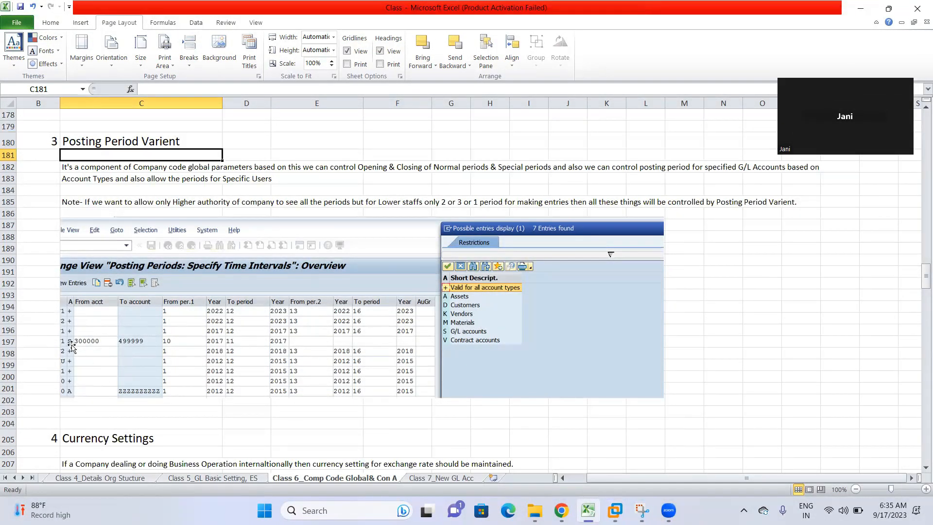
{"action": "left_click", "coordinate": [96, 350]}
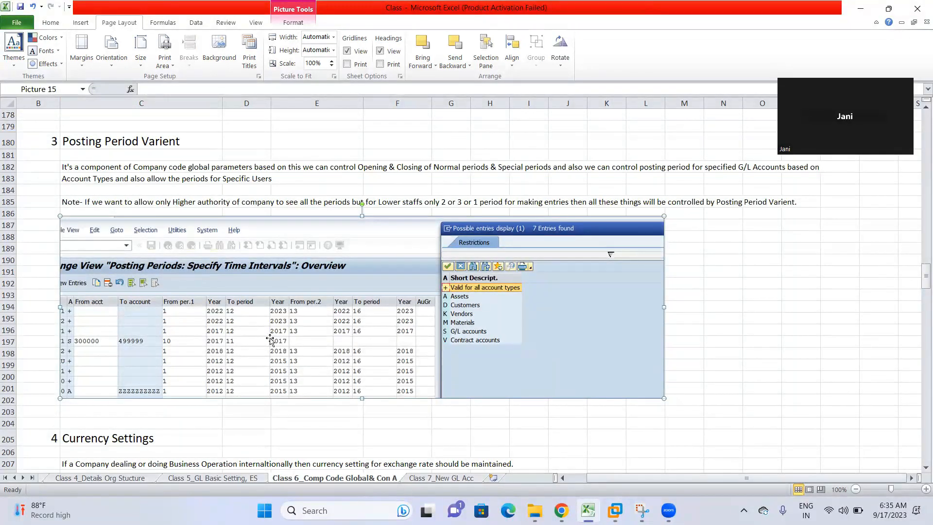
{"action": "scroll", "coordinate": [324, 311], "scroll_direction": "up", "scroll_amount": 1}
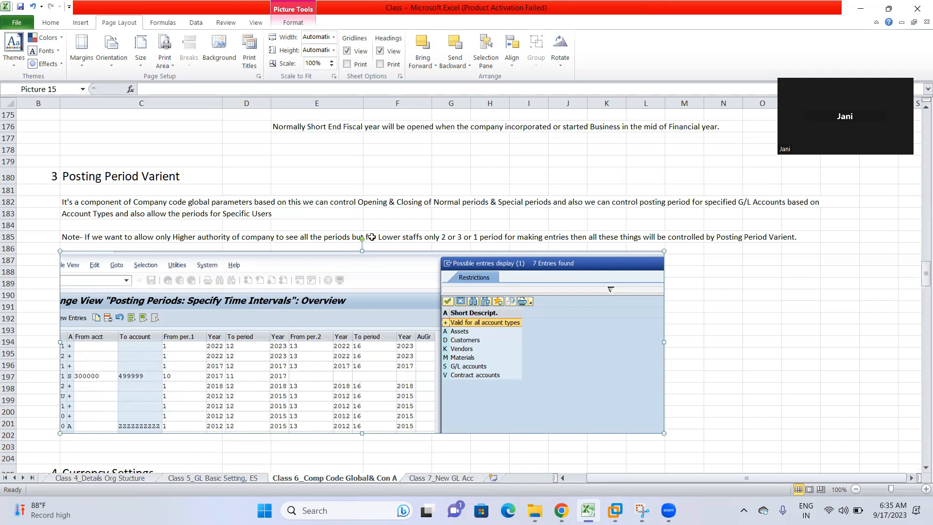
{"action": "left_click", "coordinate": [398, 223]}
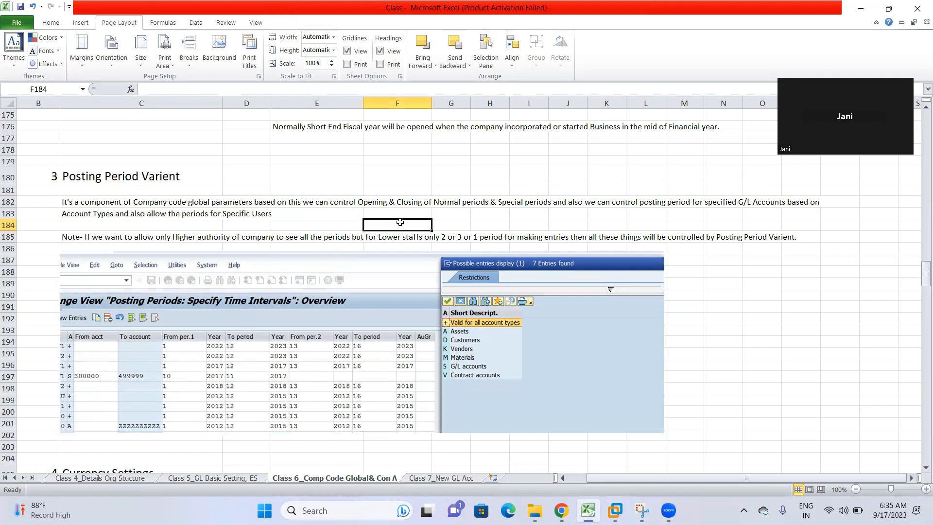
{"action": "left_click", "coordinate": [79, 175]}
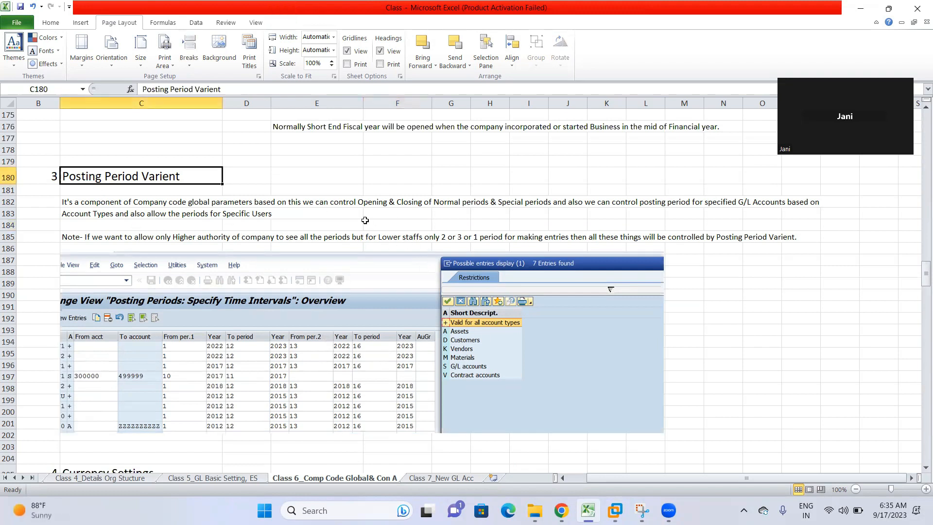
{"action": "left_click", "coordinate": [366, 222]}
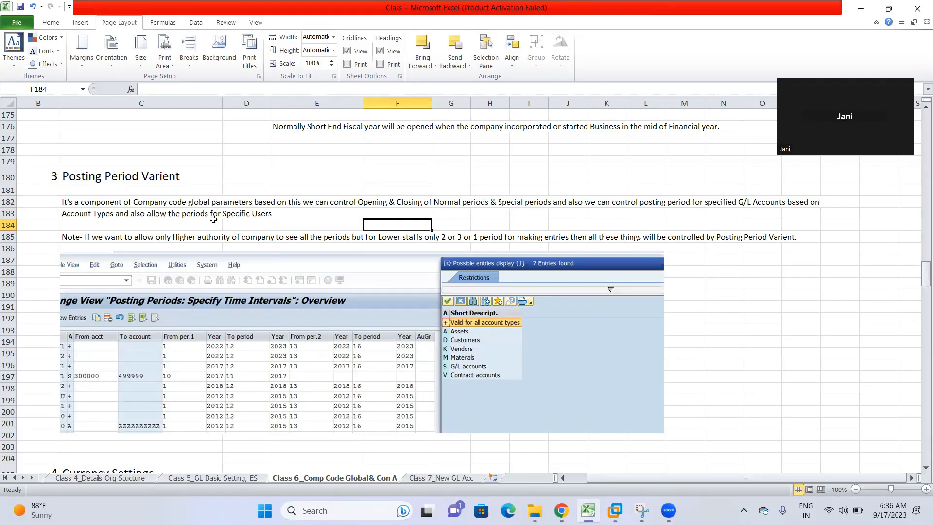
Step: Examine the pasted Specify Time Intervals screenshot, comparing its account types, account ranges and period intervals
{"action": "scroll", "coordinate": [465, 324], "scroll_direction": "down", "scroll_amount": 2}
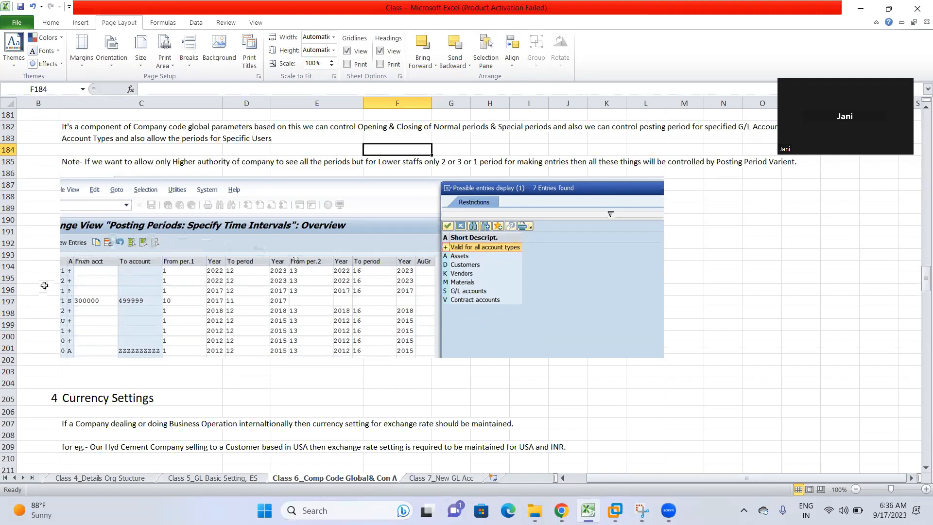
{"action": "scroll", "coordinate": [463, 275], "scroll_direction": "up", "scroll_amount": 1}
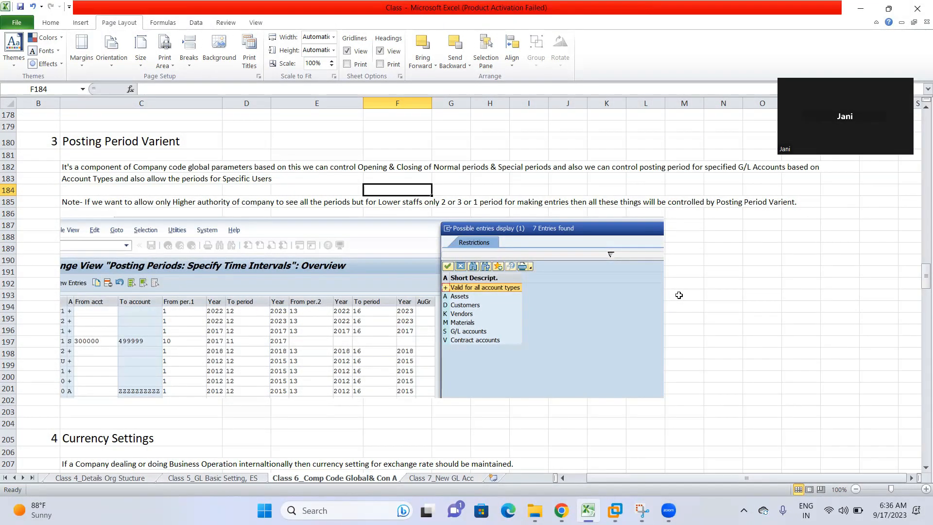
{"action": "left_click", "coordinate": [222, 324]}
{"action": "left_click", "coordinate": [825, 317]}
{"action": "left_click", "coordinate": [258, 315]}
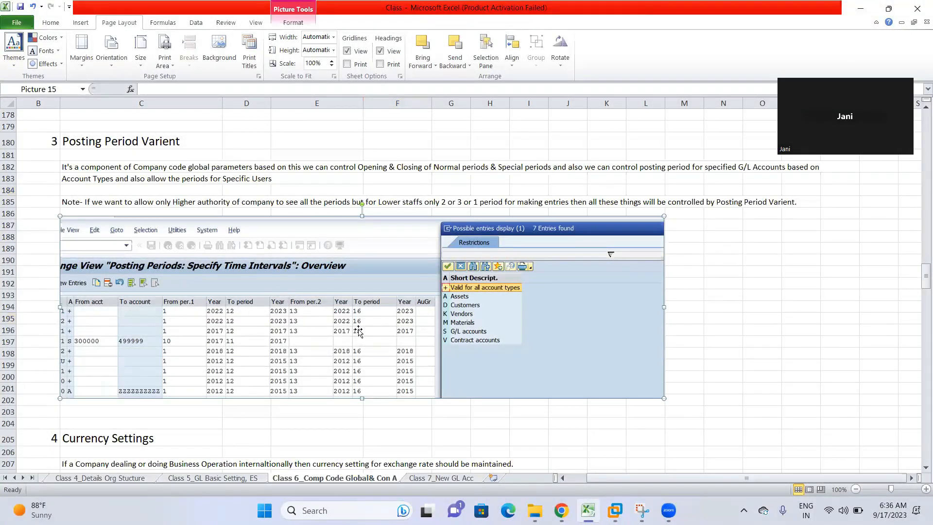
{"action": "left_click", "coordinate": [752, 308]}
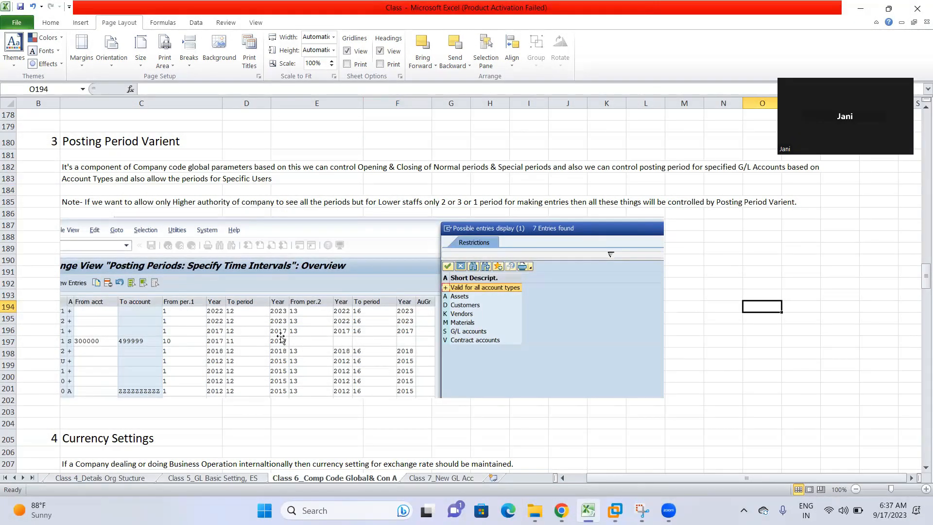
{"action": "left_click", "coordinate": [728, 285]}
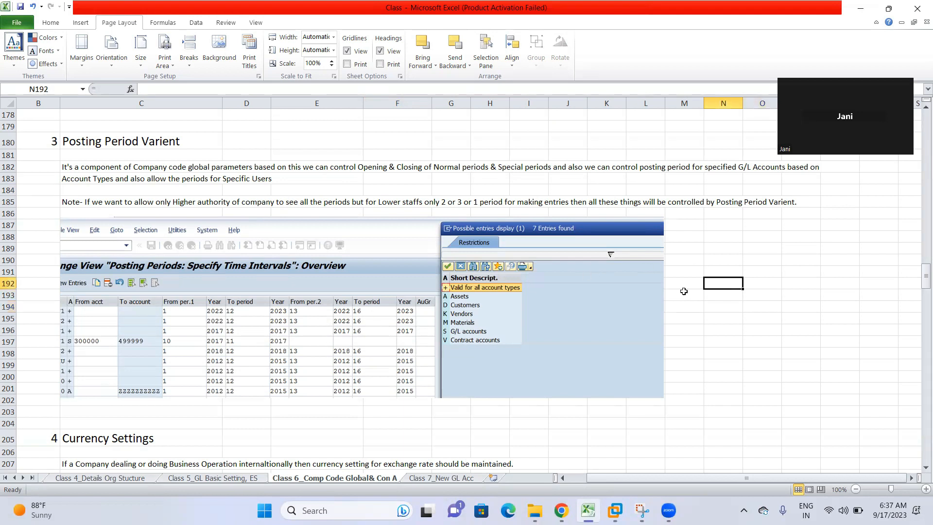
{"action": "left_click", "coordinate": [252, 329]}
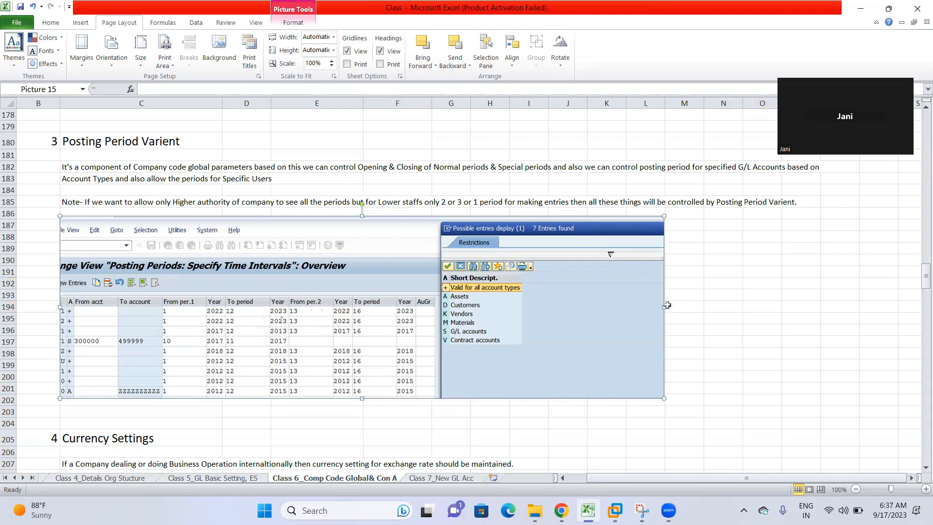
Step: Look over the notes from the Posting Period Varient section through Currency Settings, returning to the posting period screenshot
{"action": "scroll", "coordinate": [380, 353], "scroll_direction": "down", "scroll_amount": 6}
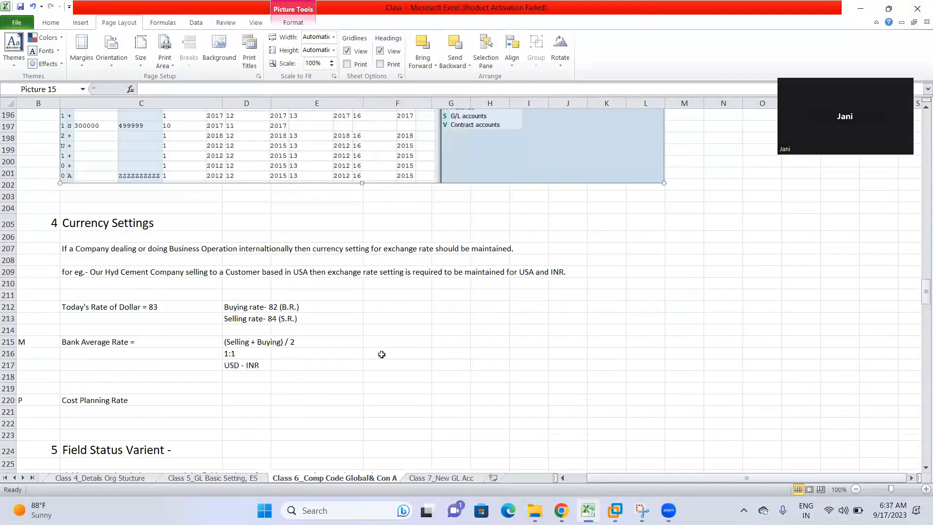
{"action": "scroll", "coordinate": [331, 376], "scroll_direction": "up", "scroll_amount": 8}
{"action": "scroll", "coordinate": [321, 391], "scroll_direction": "down", "scroll_amount": 3}
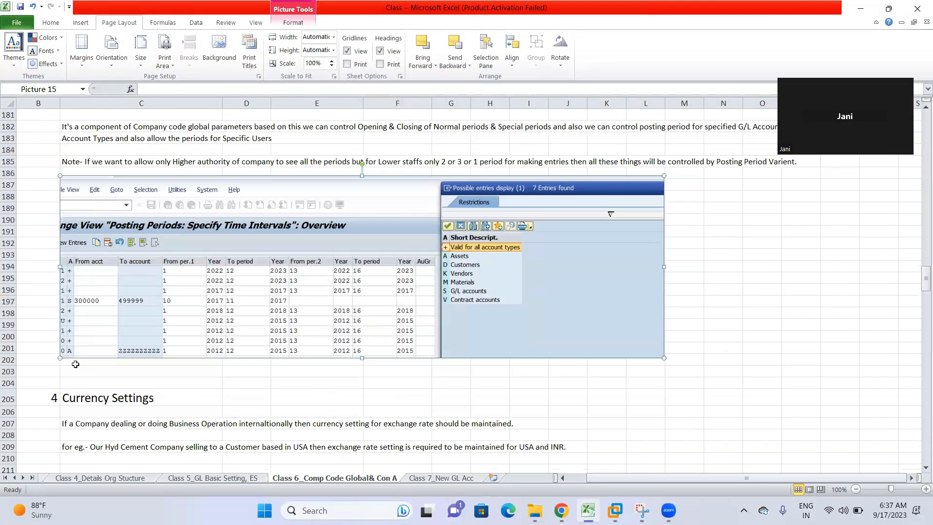
{"action": "scroll", "coordinate": [585, 294], "scroll_direction": "up", "scroll_amount": 2}
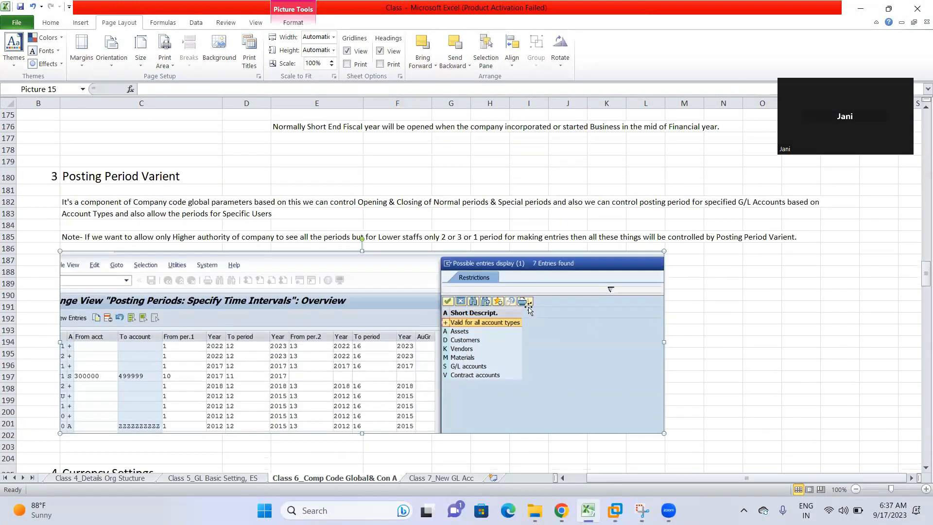
{"action": "scroll", "coordinate": [324, 302], "scroll_direction": "down", "scroll_amount": 2}
{"action": "scroll", "coordinate": [325, 305], "scroll_direction": "up", "scroll_amount": 2}
{"action": "scroll", "coordinate": [731, 337], "scroll_direction": "down", "scroll_amount": 7}
{"action": "scroll", "coordinate": [729, 335], "scroll_direction": "down", "scroll_amount": 4}
{"action": "scroll", "coordinate": [680, 360], "scroll_direction": "up", "scroll_amount": 8}
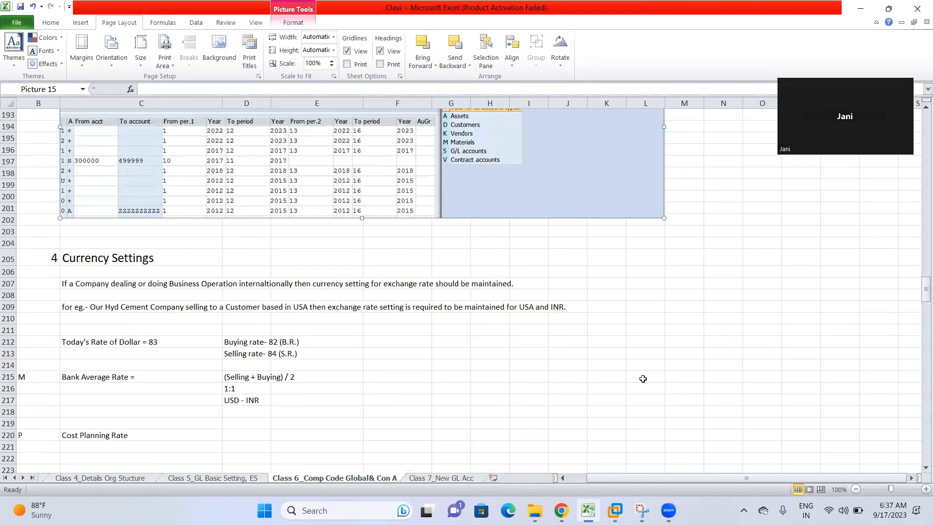
{"action": "scroll", "coordinate": [616, 402], "scroll_direction": "up", "scroll_amount": 6}
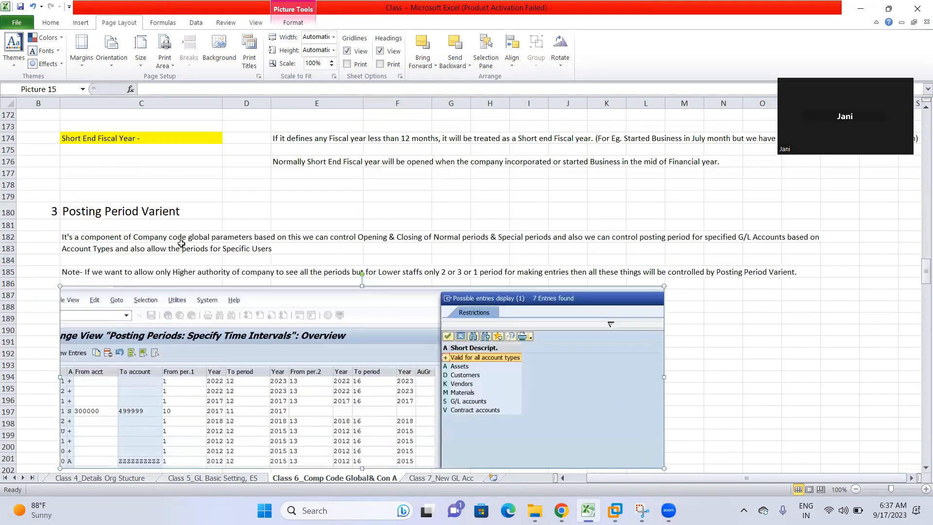
{"action": "scroll", "coordinate": [613, 330], "scroll_direction": "down", "scroll_amount": 8}
{"action": "left_click", "coordinate": [773, 251]}
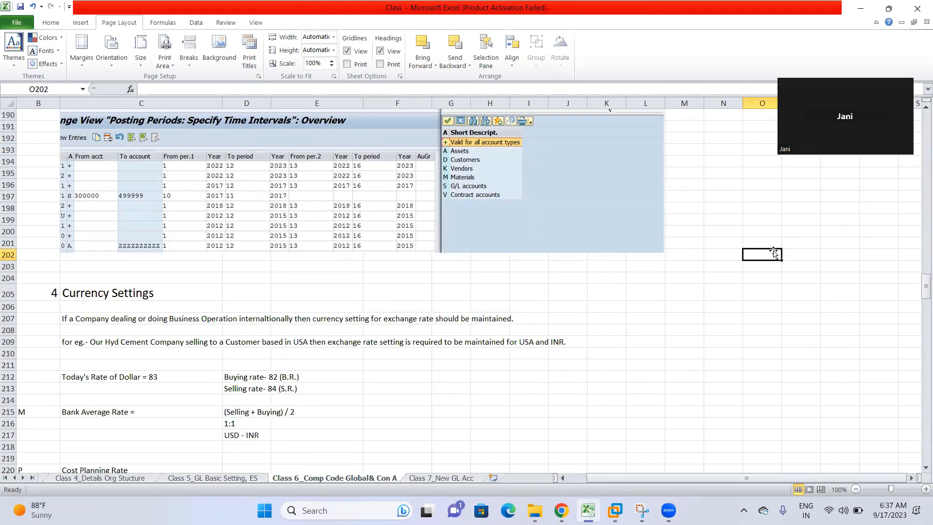
{"action": "scroll", "coordinate": [670, 324], "scroll_direction": "up", "scroll_amount": 2}
{"action": "scroll", "coordinate": [682, 321], "scroll_direction": "up", "scroll_amount": 2}
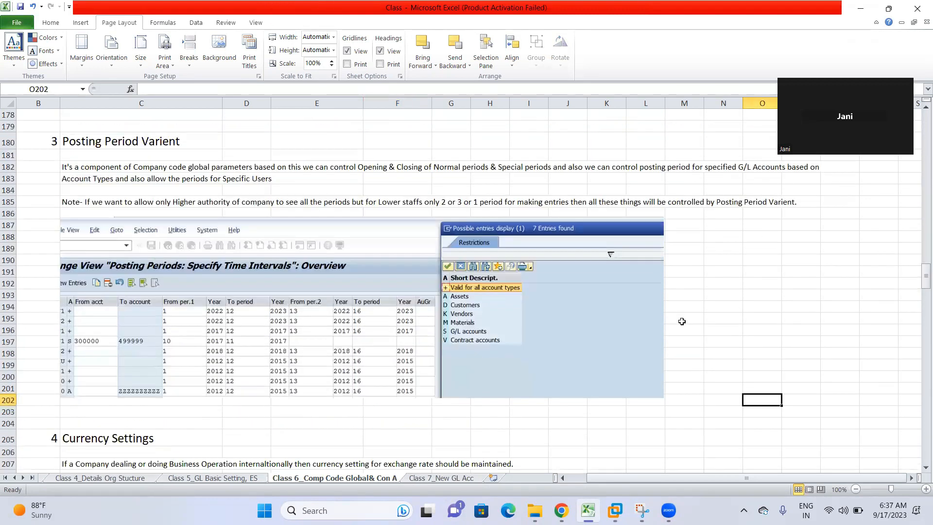
{"action": "scroll", "coordinate": [682, 321], "scroll_direction": "up", "scroll_amount": 2}
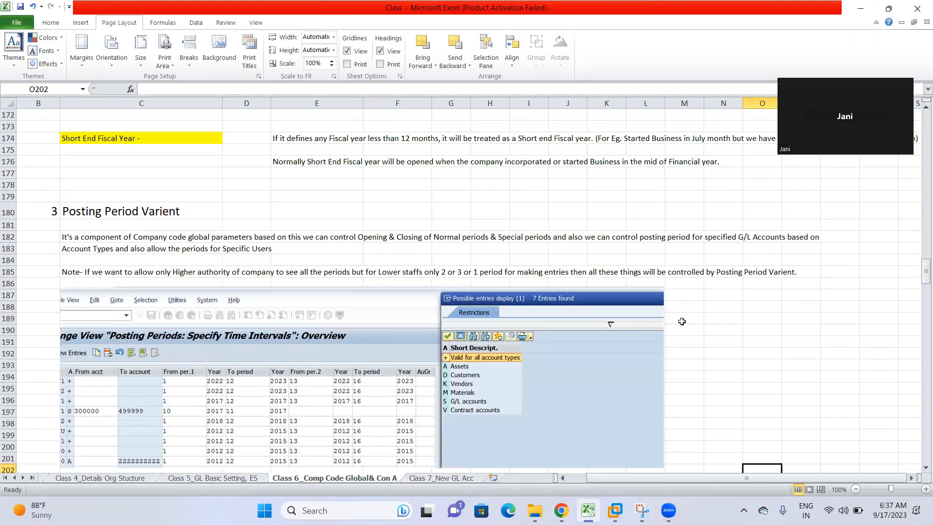
{"action": "left_click_drag", "start_coordinate": [43, 212], "coordinate": [340, 211]}
{"action": "left_click", "coordinate": [762, 317]}
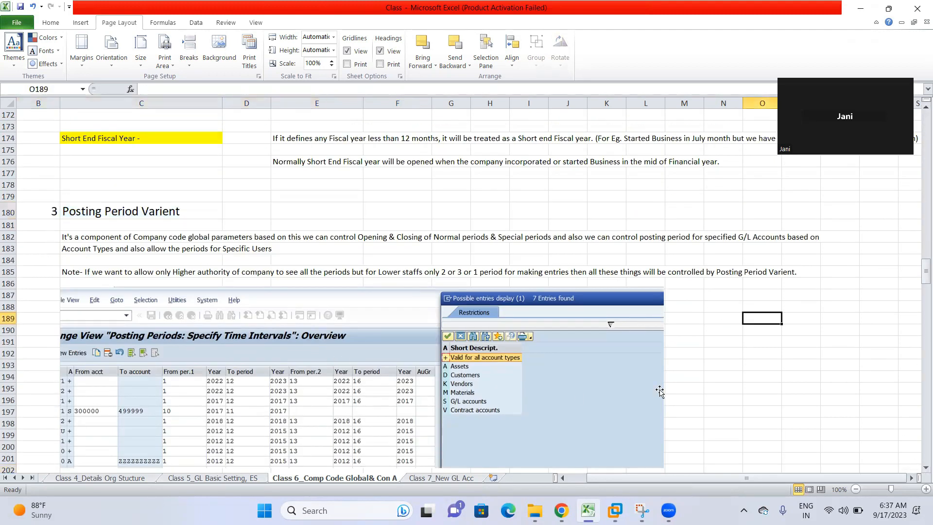
{"action": "scroll", "coordinate": [660, 392], "scroll_direction": "down", "scroll_amount": 4}
{"action": "left_click", "coordinate": [800, 301]}
{"action": "scroll", "coordinate": [538, 410], "scroll_direction": "up", "scroll_amount": 1}
Step: Switch to SAP in the VMware virtual machine and open Define Variants for Open Posting Periods under Posting Periods
{"action": "left_click", "coordinate": [615, 510]}
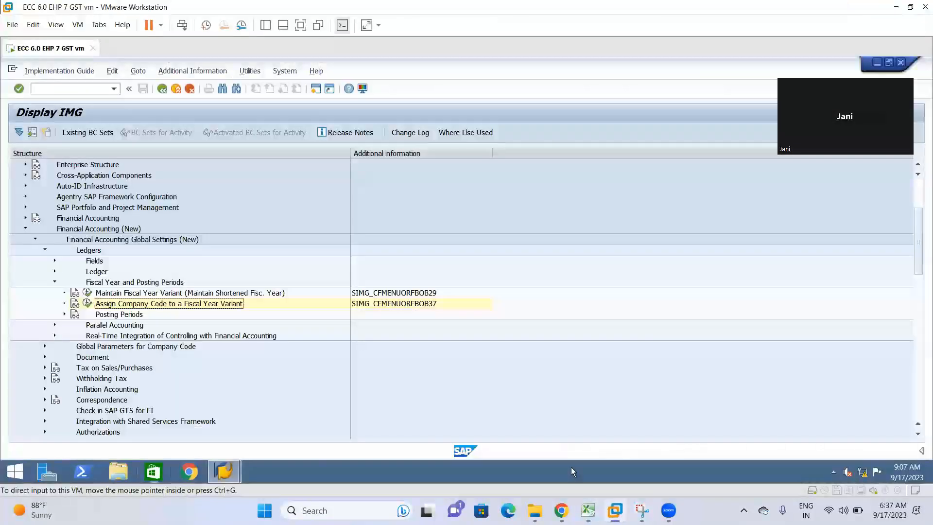
{"action": "left_click", "coordinate": [64, 314]}
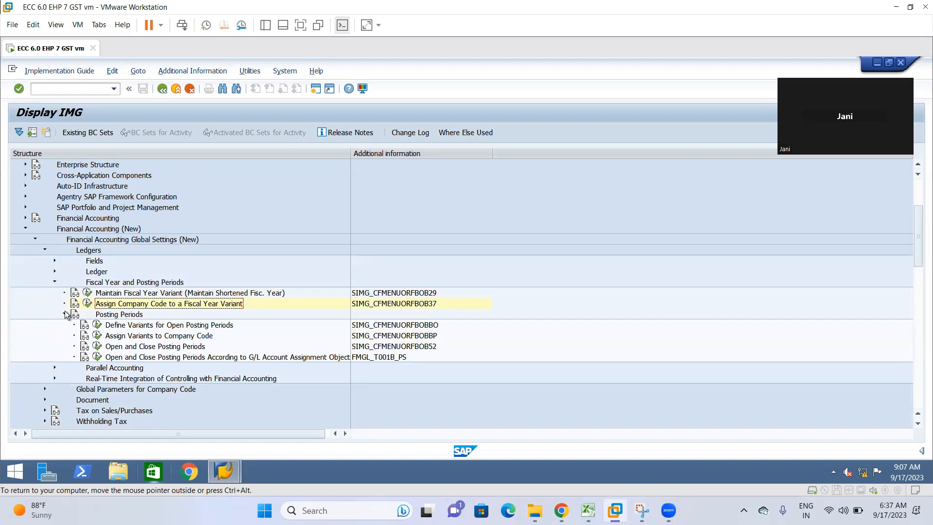
{"action": "left_click", "coordinate": [421, 327]}
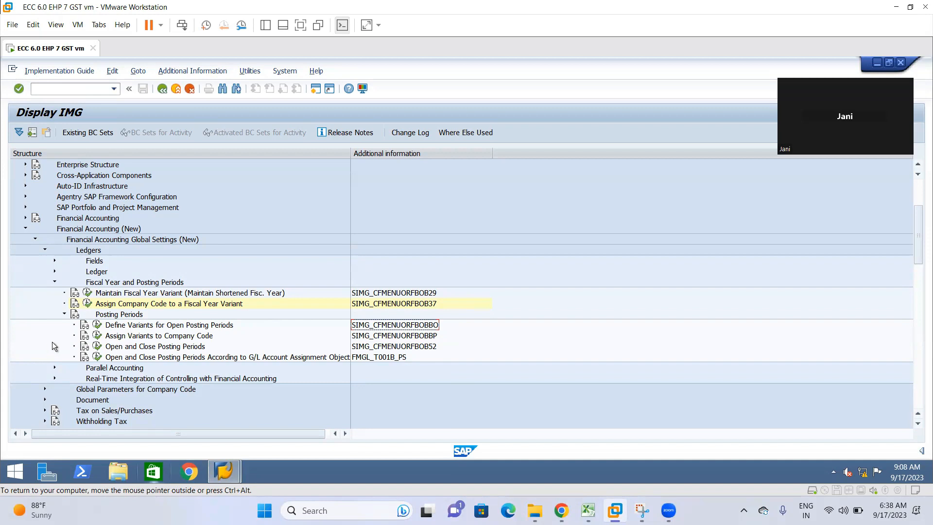
{"action": "left_click", "coordinate": [98, 326]}
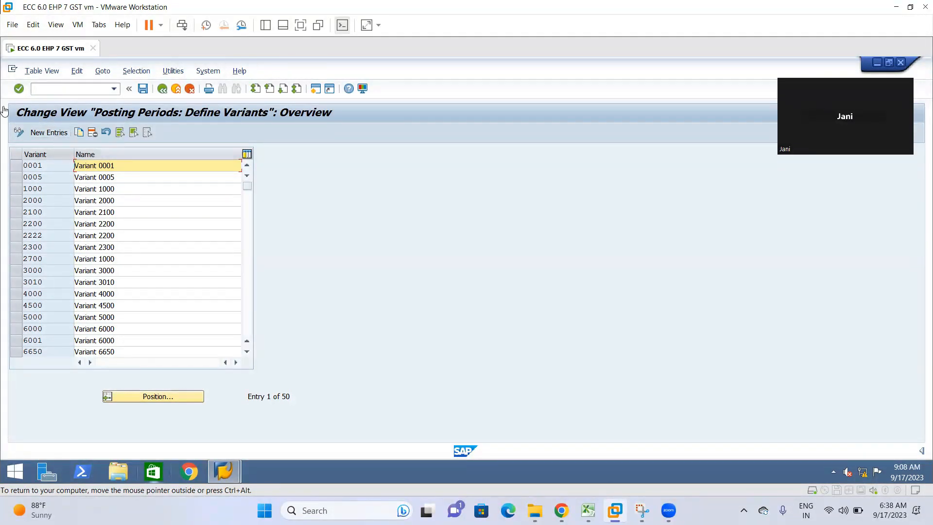
Step: Add new entries for posting period variants LPV1 and LPV2
{"action": "left_click", "coordinate": [47, 134]}
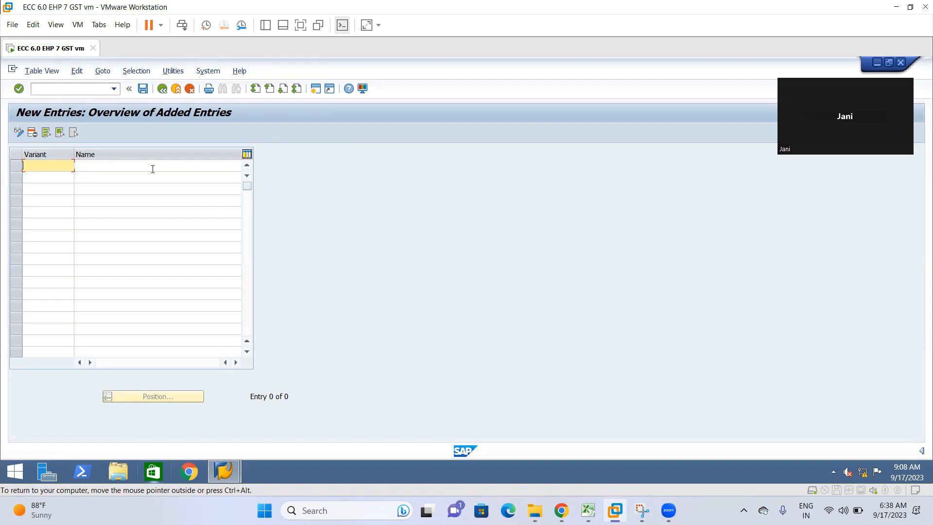
{"action": "type", "text": "LP"}
{"action": "type", "text": "V1"}
{"action": "left_click", "coordinate": [47, 178]}
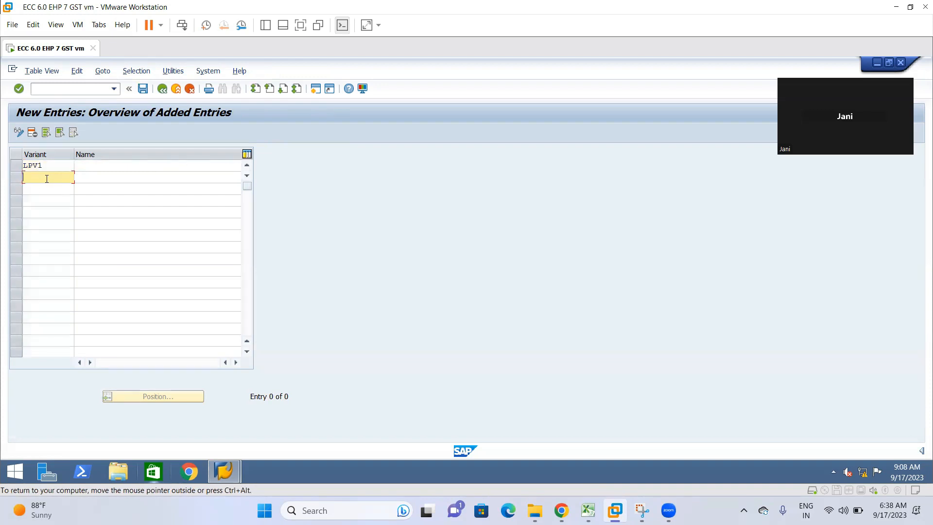
{"action": "type", "text": "LPV2"}
Step: Name variant LPV1 with the person's first name followed by "Posting Period- IN&SG"
{"action": "left_click", "coordinate": [91, 170]}
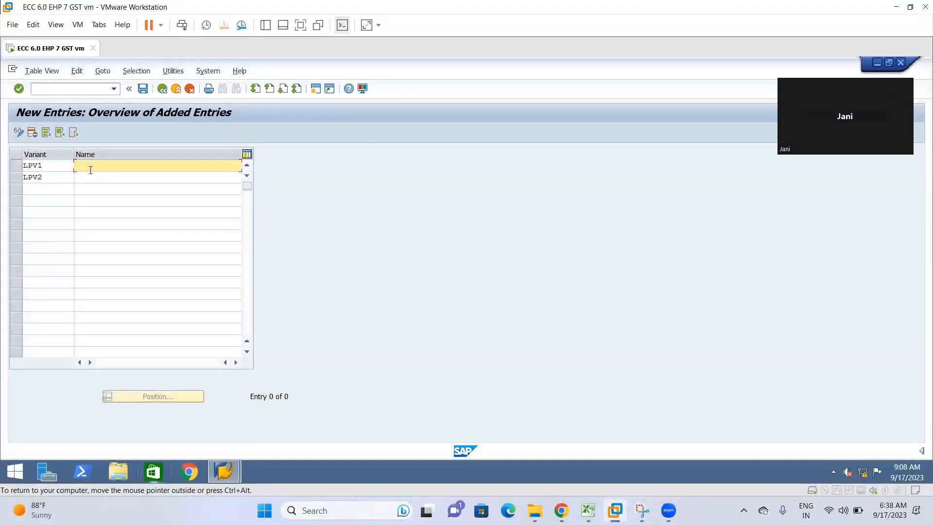
{"action": "type", "text": "DIlip"}
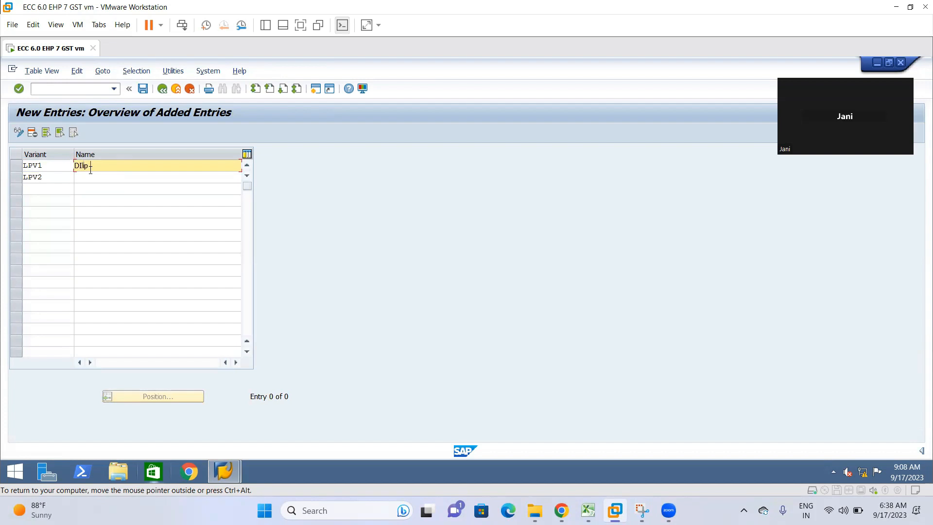
{"action": "key", "text": "BackSpace"}
{"action": "key", "text": "BackSpace"}
{"action": "key", "text": "BackSpace"}
{"action": "type", "text": "ilip"}
{"action": "key", "text": "BackSpace"}
{"action": "key", "text": "BackSpace"}
{"action": "key", "text": "BackSpace"}
{"action": "key", "text": "BackSpace"}
{"action": "type", "text": "lip Posting Period - IN&SG"}
Step: Copy the name of variant LPV1 into the name of variant LPV2
{"action": "left_click_drag", "start_coordinate": [171, 165], "coordinate": [6, 157]}
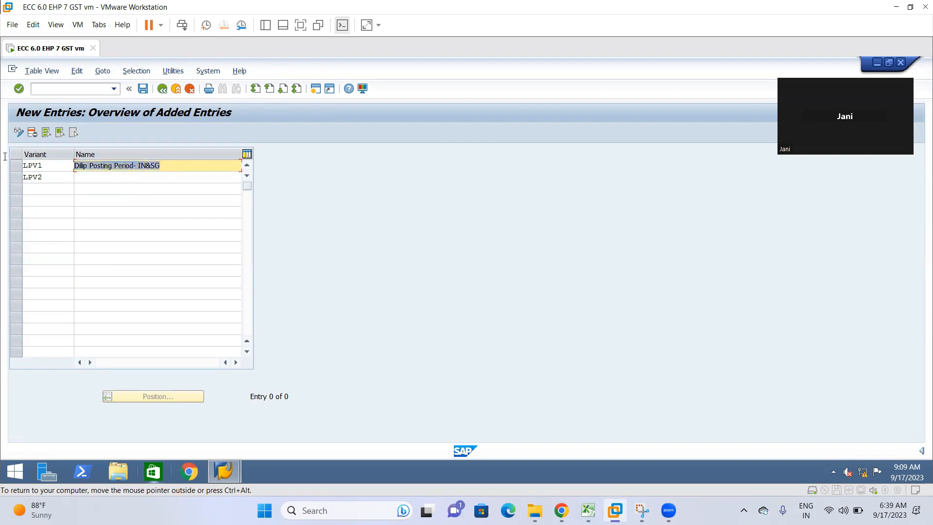
{"action": "left_click", "coordinate": [107, 180]}
{"action": "type", "text": "Dilip Posting Period- IN&SG"}
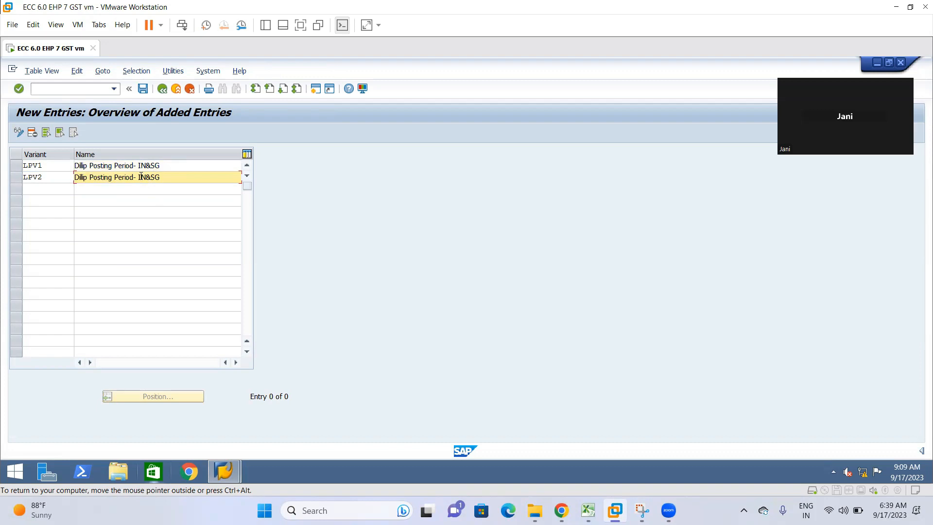
Step: Add spaces around the ampersand in the name of LPV1 so it ends with "IN & SG"
{"action": "left_click", "coordinate": [148, 165]}
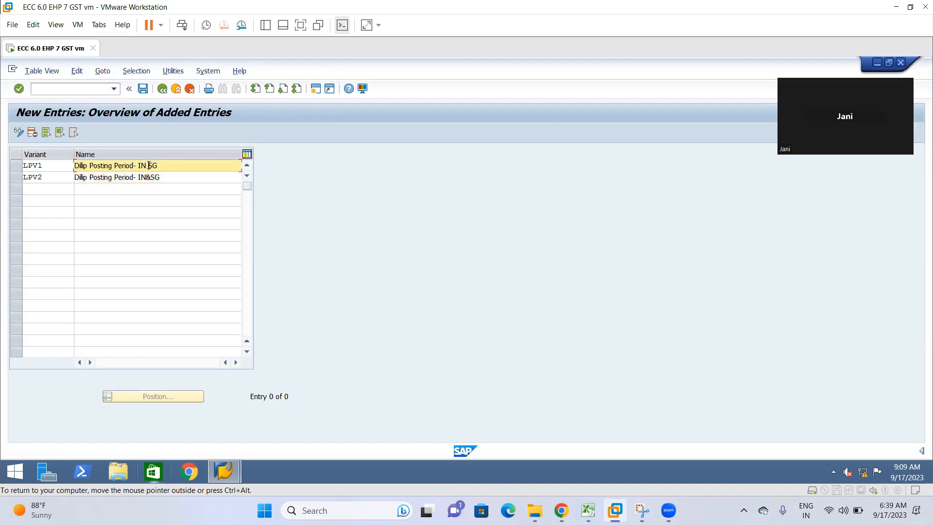
{"action": "type", "text": "SG"}
{"action": "left_click", "coordinate": [176, 185]}
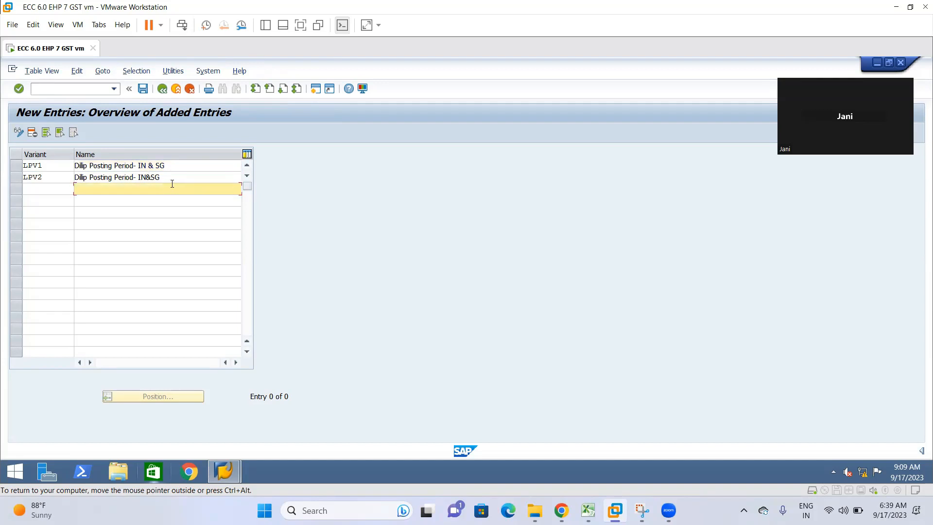
Step: Replace the country suffix in the name of LPV2 with "US"
{"action": "left_click", "coordinate": [194, 178]}
{"action": "key", "text": "BackSpace"}
{"action": "key", "text": "BackSpace"}
{"action": "key", "text": "BackSpace"}
{"action": "key", "text": "BackSpace"}
{"action": "key", "text": "BackSpace"}
{"action": "type", "text": "US"}
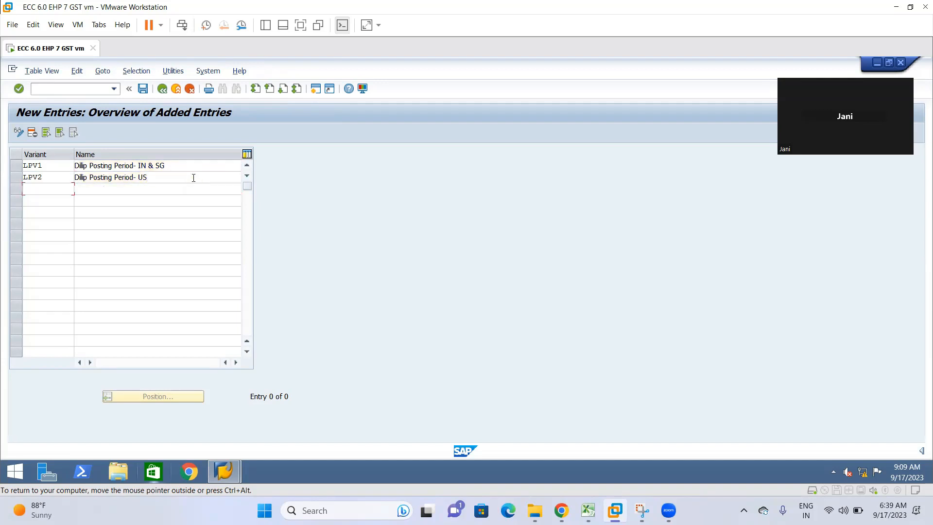
Step: Save posting period variants LPV1 and LPV2 under the proposed customizing request and return to the IMG structure
{"action": "key", "text": "Return"}
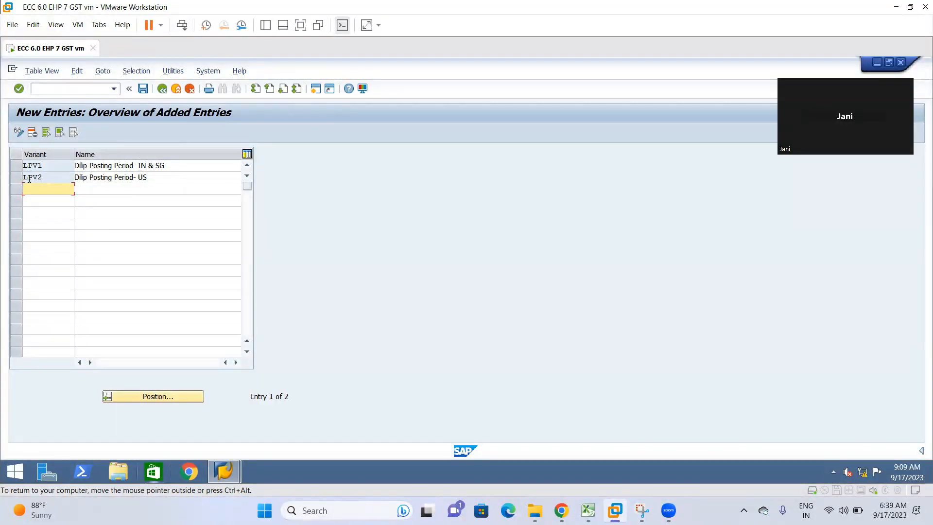
{"action": "left_click", "coordinate": [162, 177]}
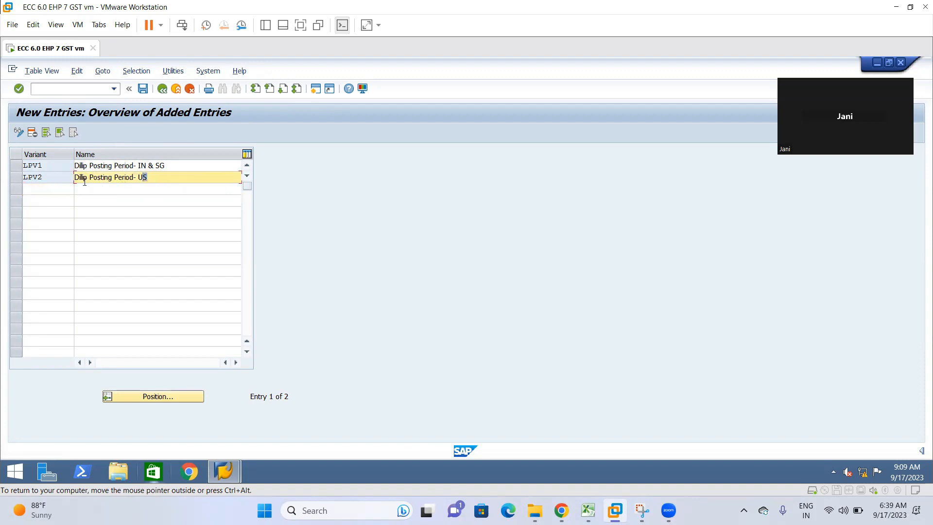
{"action": "left_click", "coordinate": [164, 180]}
{"action": "left_click", "coordinate": [148, 89]}
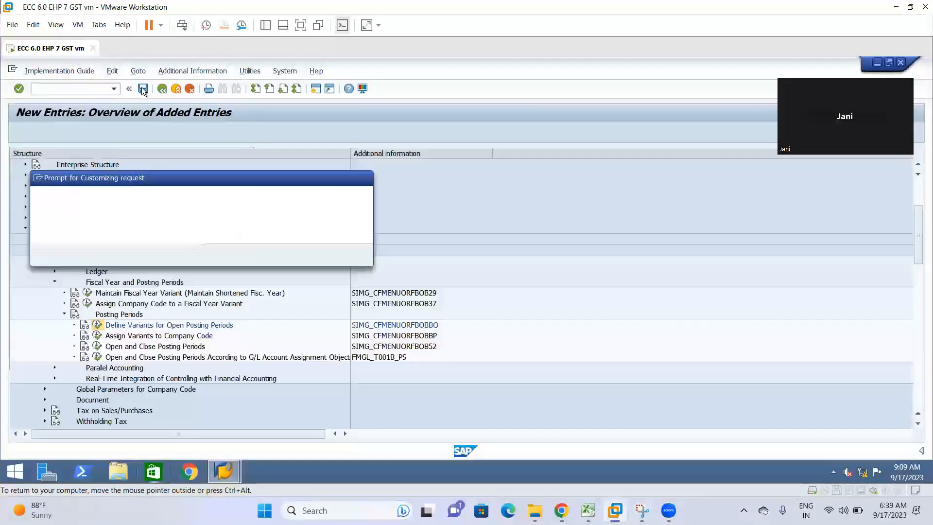
{"action": "left_click", "coordinate": [224, 256]}
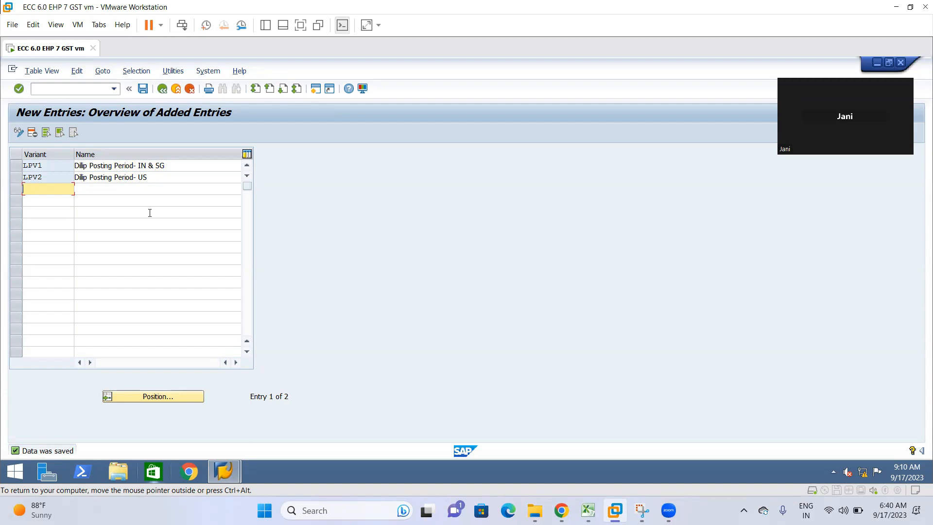
{"action": "left_click", "coordinate": [162, 89]}
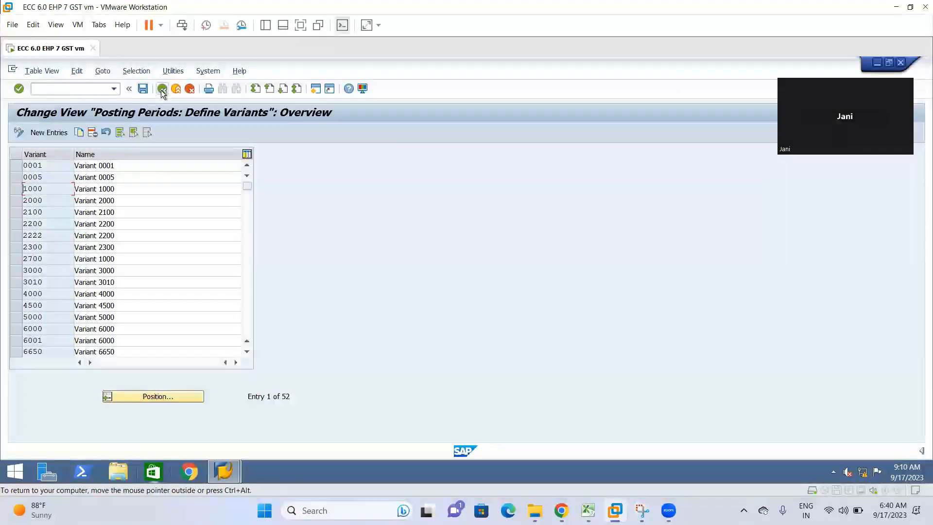
{"action": "left_click", "coordinate": [162, 89]}
Step: Open the Assign Variants to Company Code activity and position the list at company code LI01
{"action": "scroll", "coordinate": [143, 343], "scroll_direction": "down", "scroll_amount": 2}
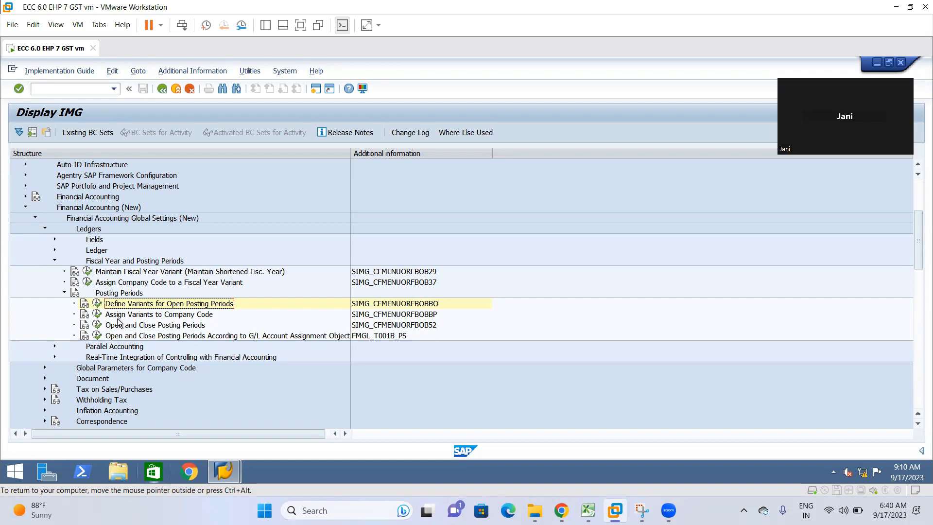
{"action": "left_click", "coordinate": [97, 315]}
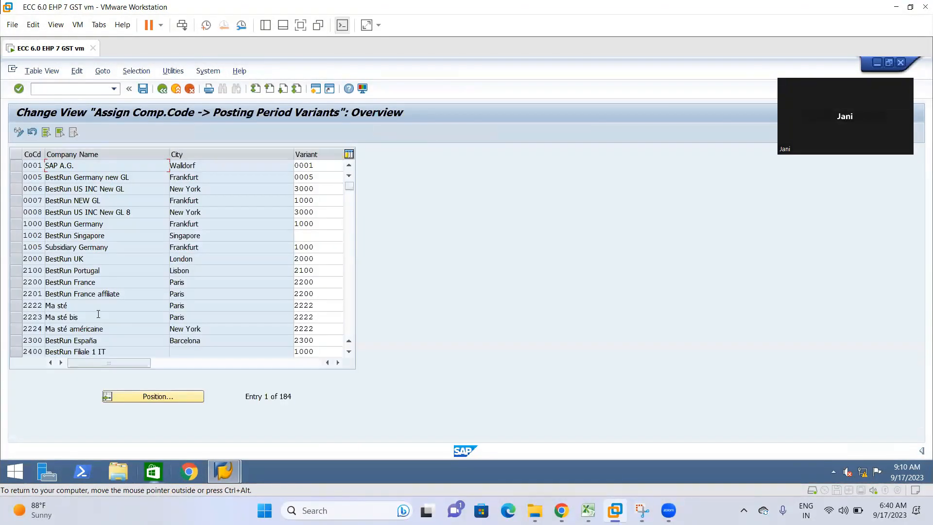
{"action": "left_click", "coordinate": [144, 397]}
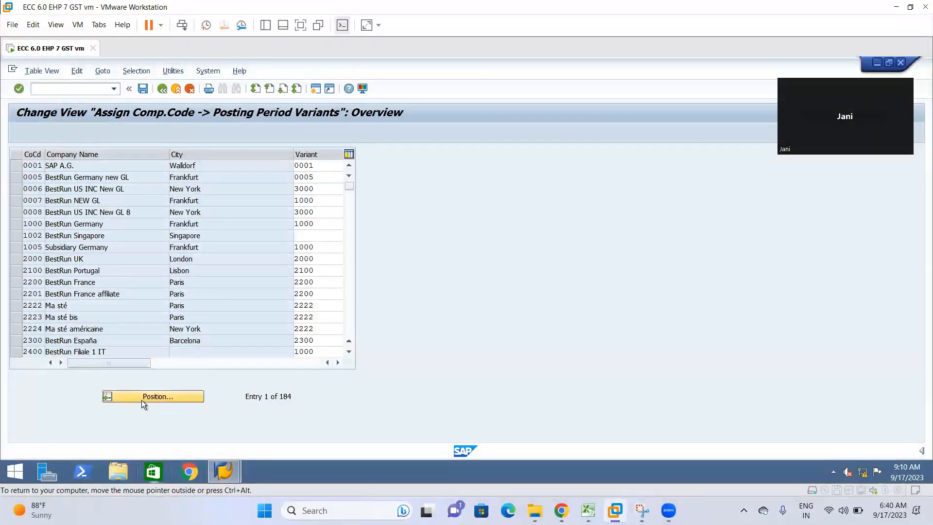
{"action": "type", "text": "ki"}
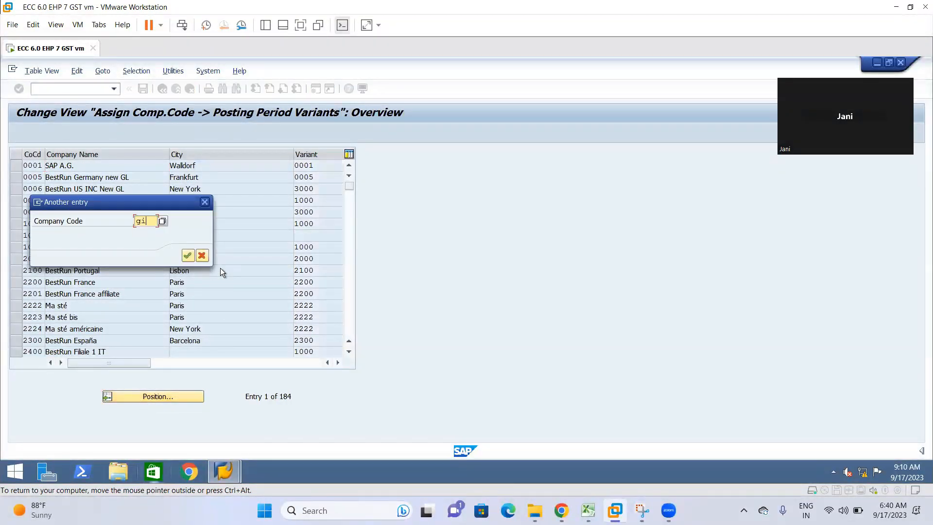
{"action": "type", "text": "01"}
{"action": "key", "text": "Return"}
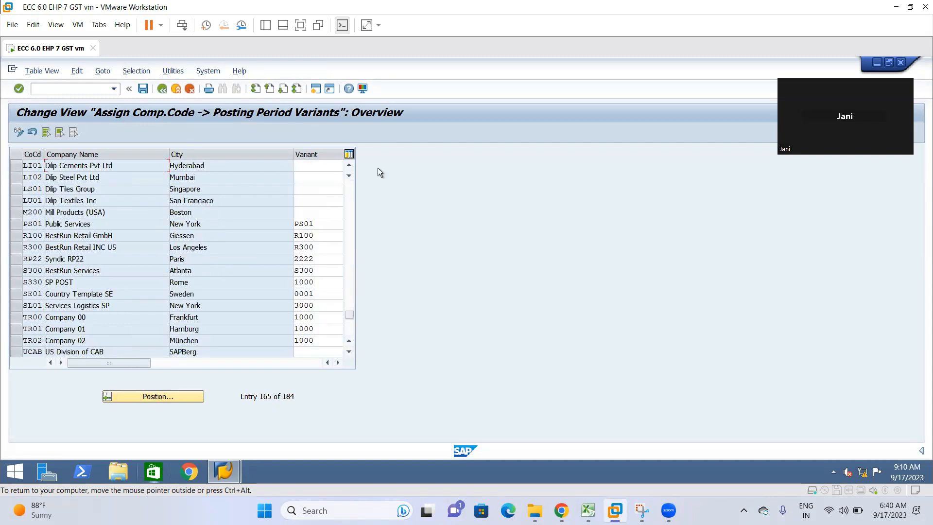
Step: Assign posting period variant LPV1 to company codes LI01, LI02 and LS01
{"action": "left_click", "coordinate": [322, 168]}
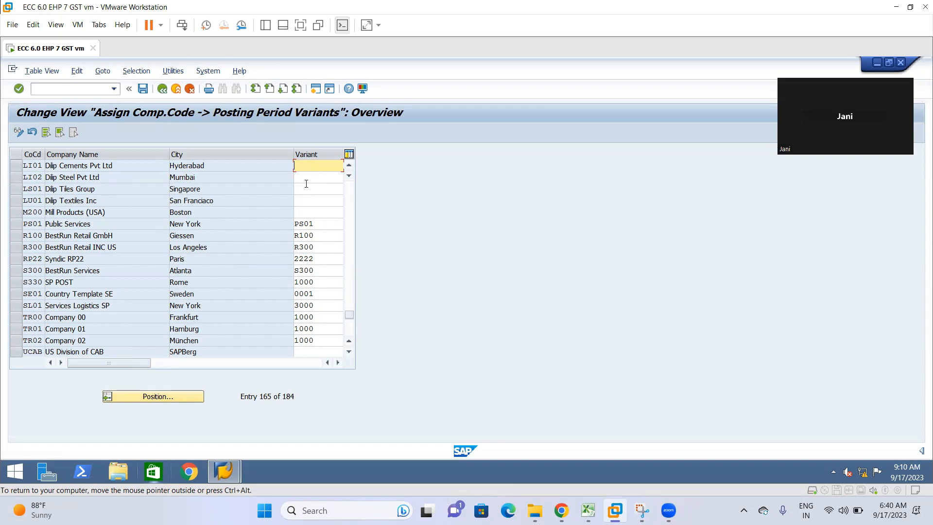
{"action": "type", "text": "L"}
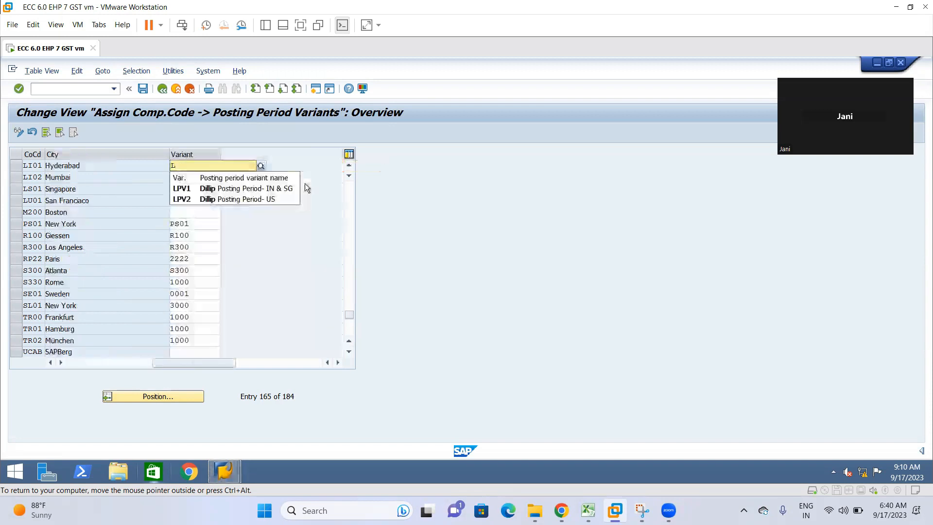
{"action": "left_click", "coordinate": [226, 193]}
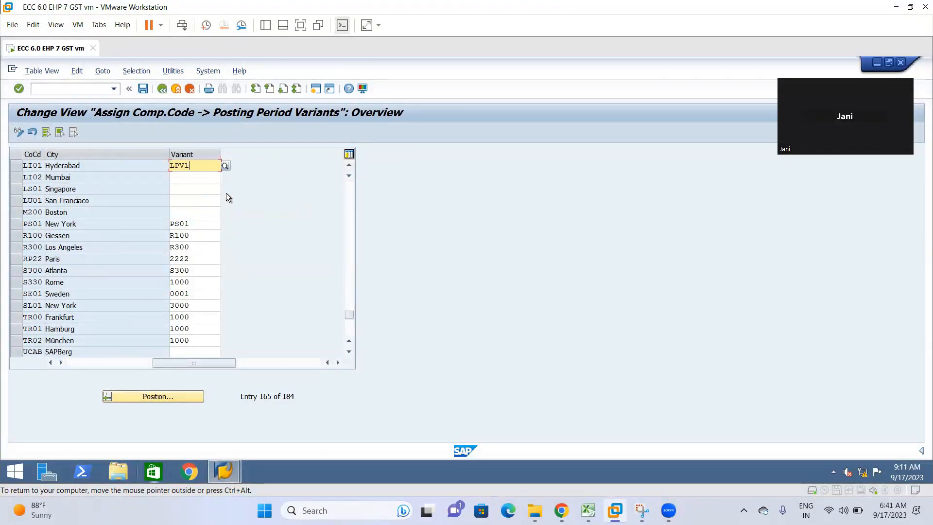
{"action": "left_click", "coordinate": [185, 177]}
{"action": "type", "text": "LPV1"}
{"action": "left_click", "coordinate": [185, 192]}
{"action": "type", "text": "LPV1"}
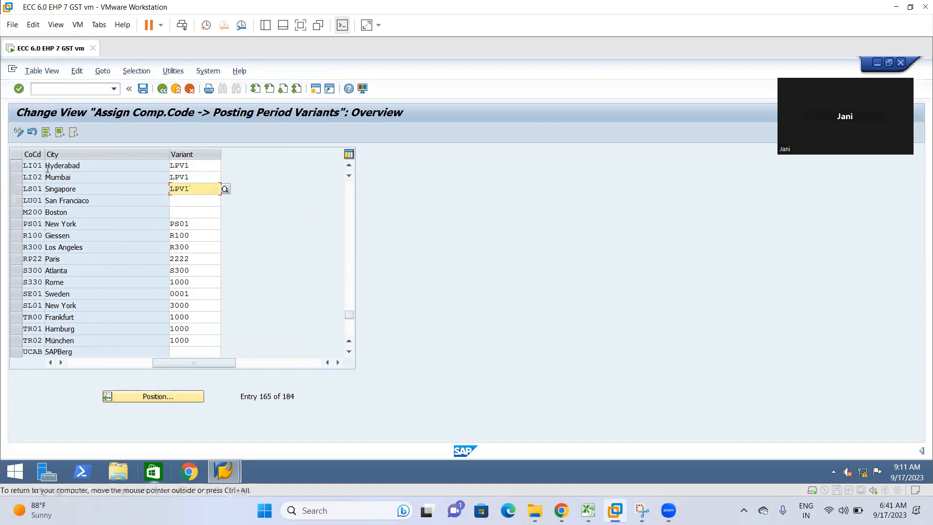
Step: Assign posting period variant LPV2 to company code LU01 and save the assignments under the proposed customizing request
{"action": "left_click", "coordinate": [187, 201]}
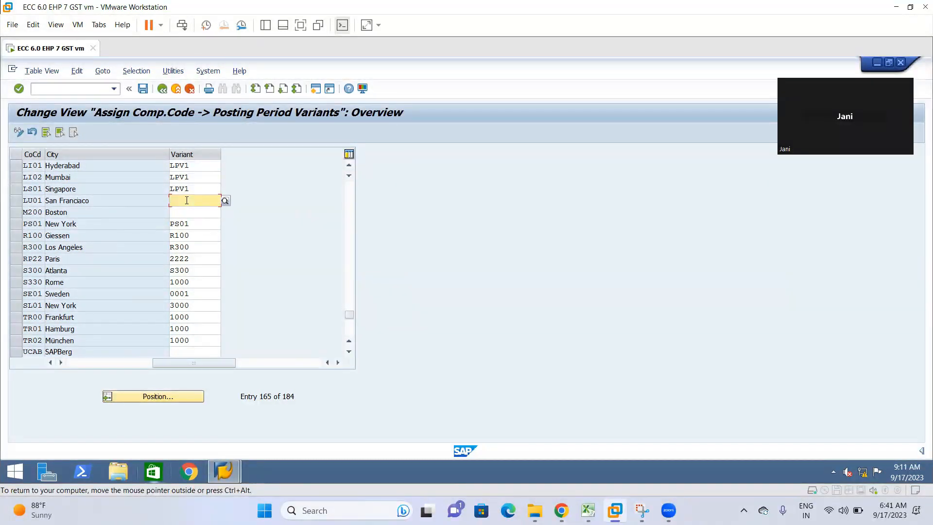
{"action": "type", "text": "LPv2"}
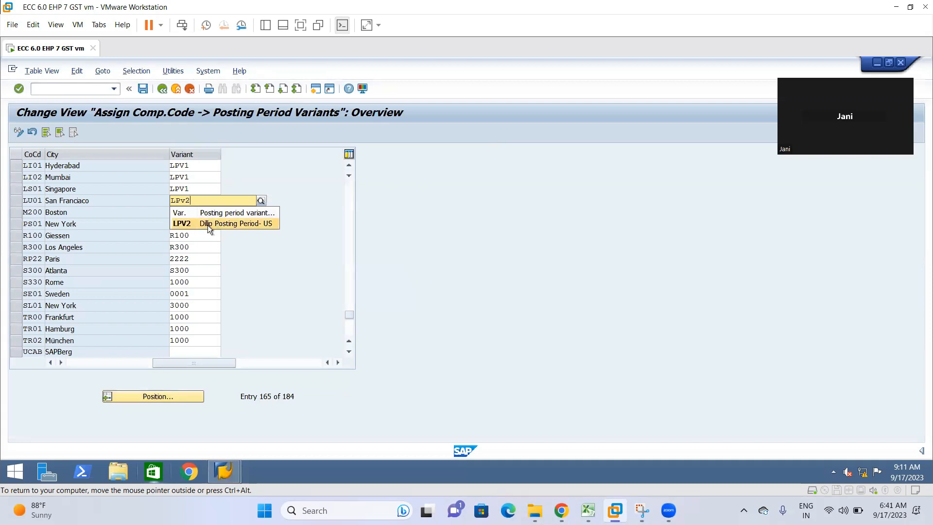
{"action": "left_click", "coordinate": [208, 224]}
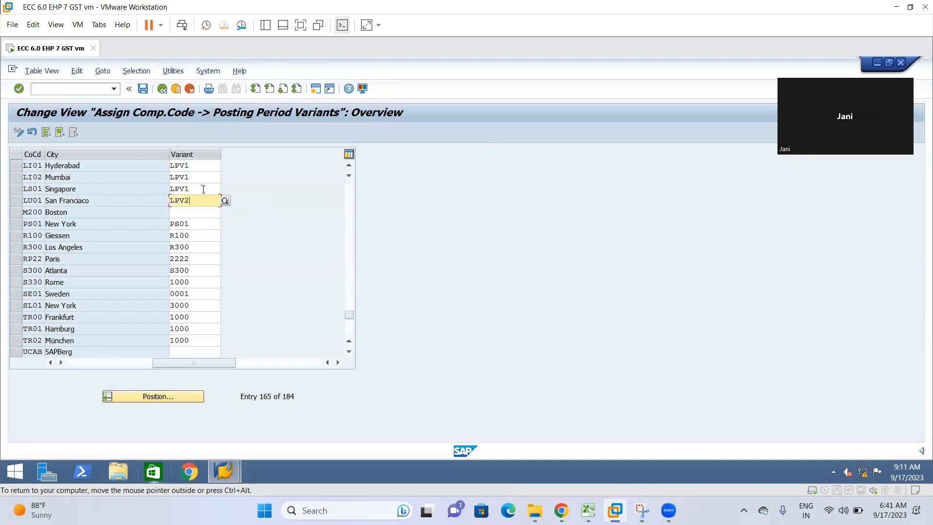
{"action": "left_click", "coordinate": [142, 89]}
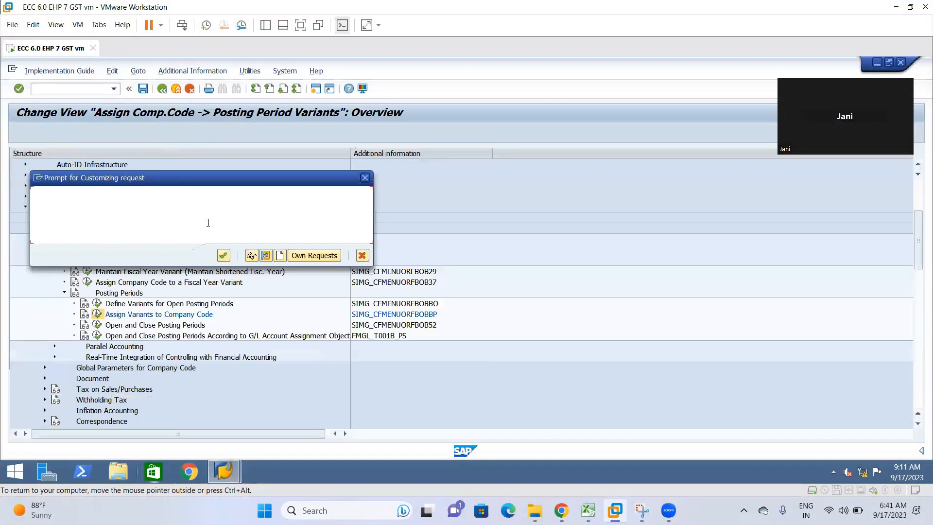
{"action": "left_click", "coordinate": [223, 255]}
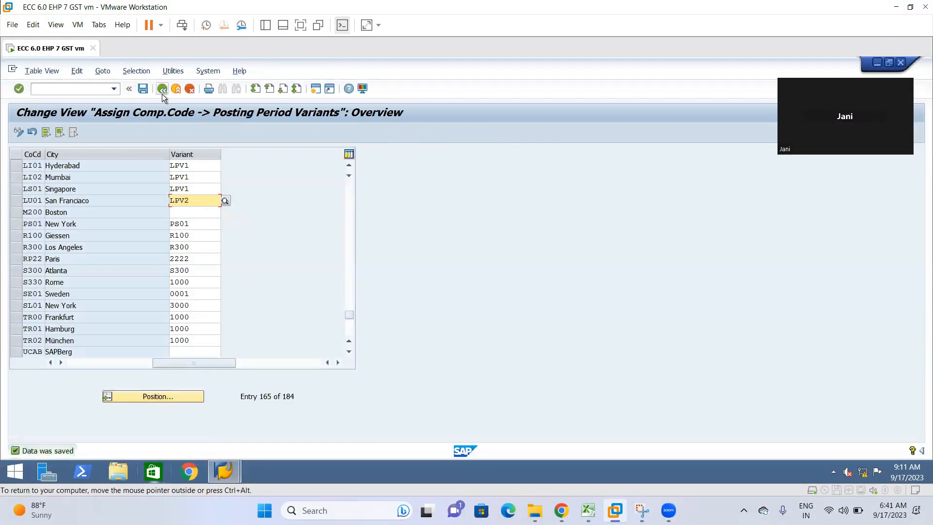
{"action": "left_click", "coordinate": [159, 94]}
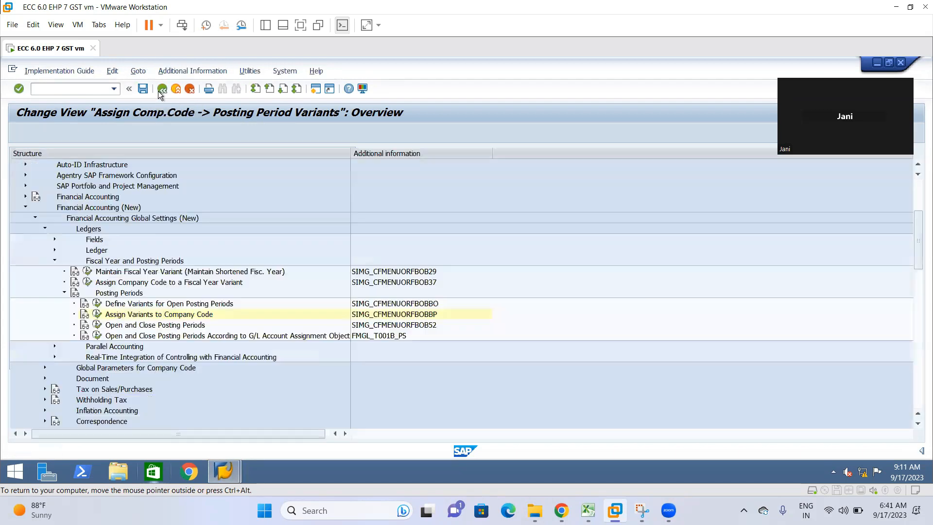
Step: Select the additional information entry SIMG_CFMENUORFBOB52 of the Open and Close Posting Periods activity
{"action": "mouse_move", "coordinate": [223, 472]}
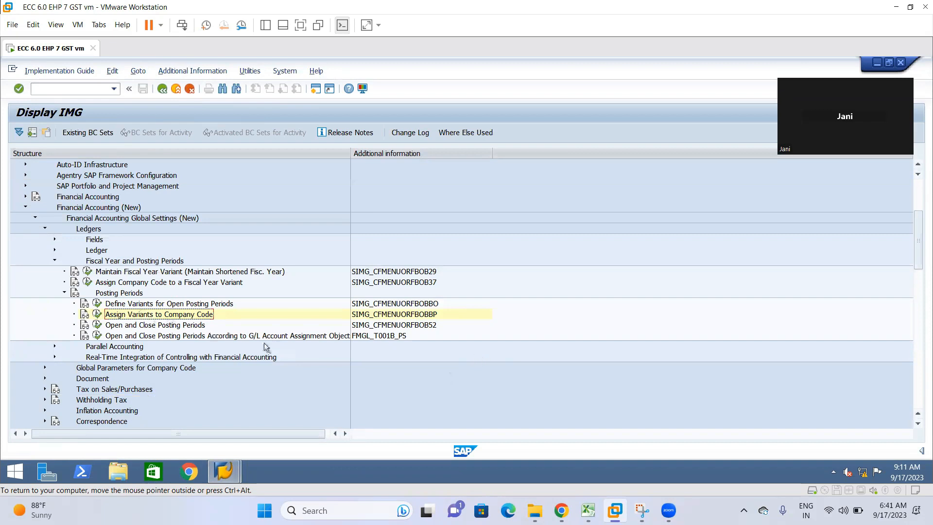
{"action": "left_click", "coordinate": [432, 327]}
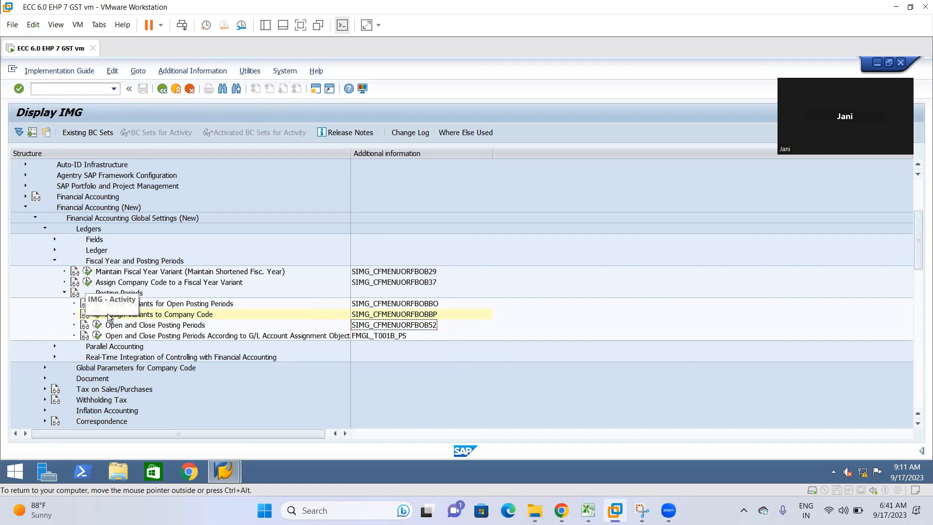